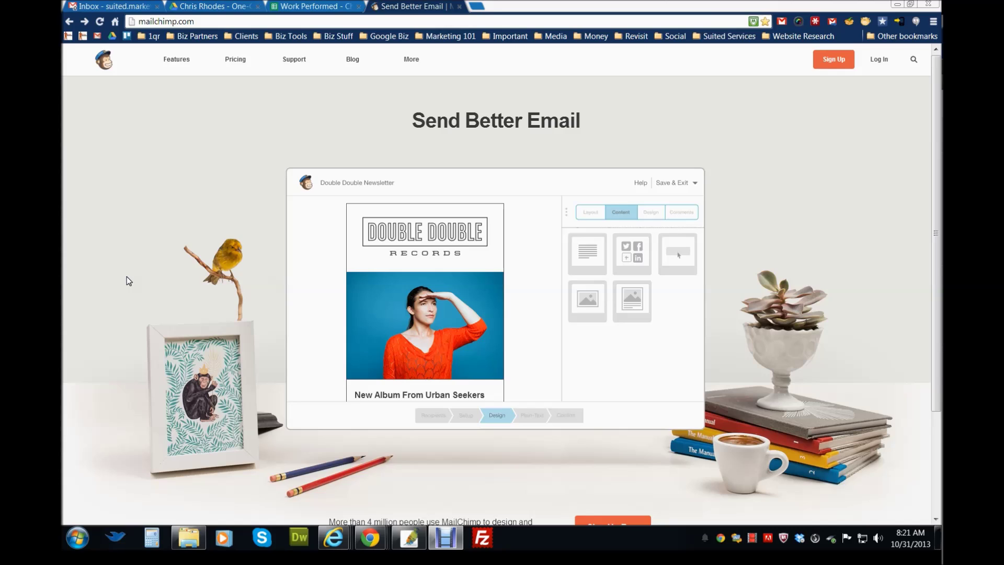
- Log in to MailChimp with the LastPass-autofilled username and password
{"action": "left_click", "coordinate": [191, 20]}
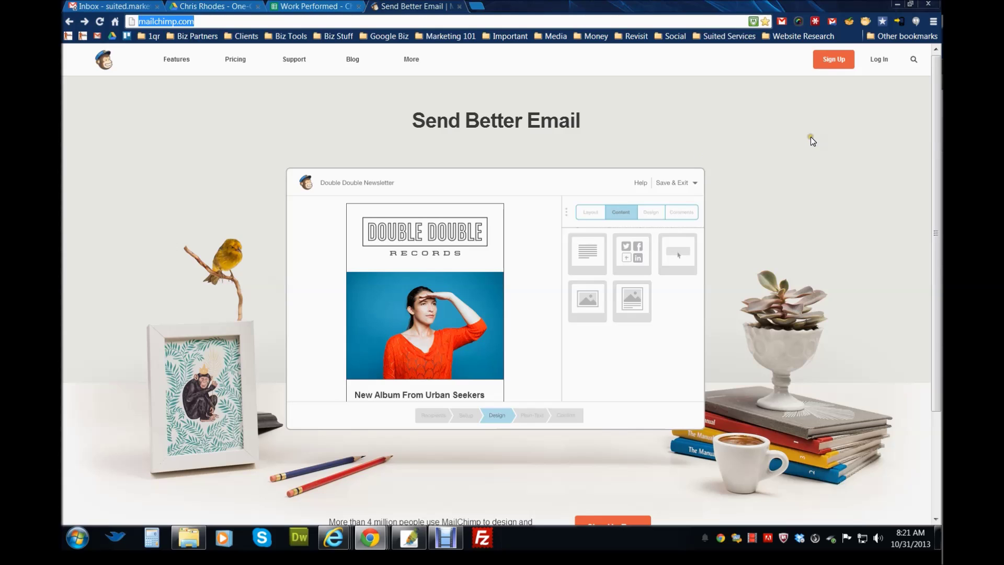
{"action": "left_click", "coordinate": [878, 59]}
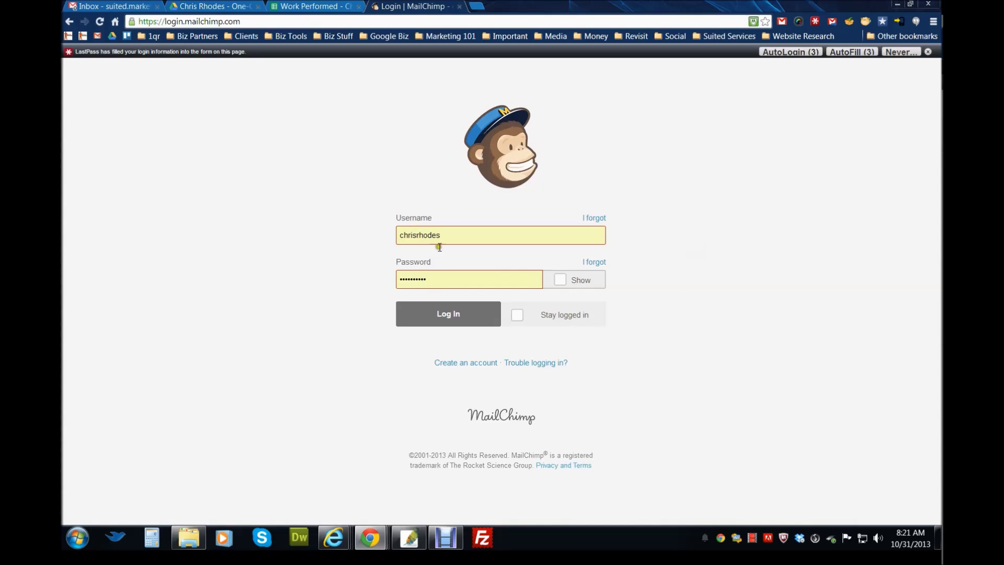
{"action": "left_click", "coordinate": [452, 230]}
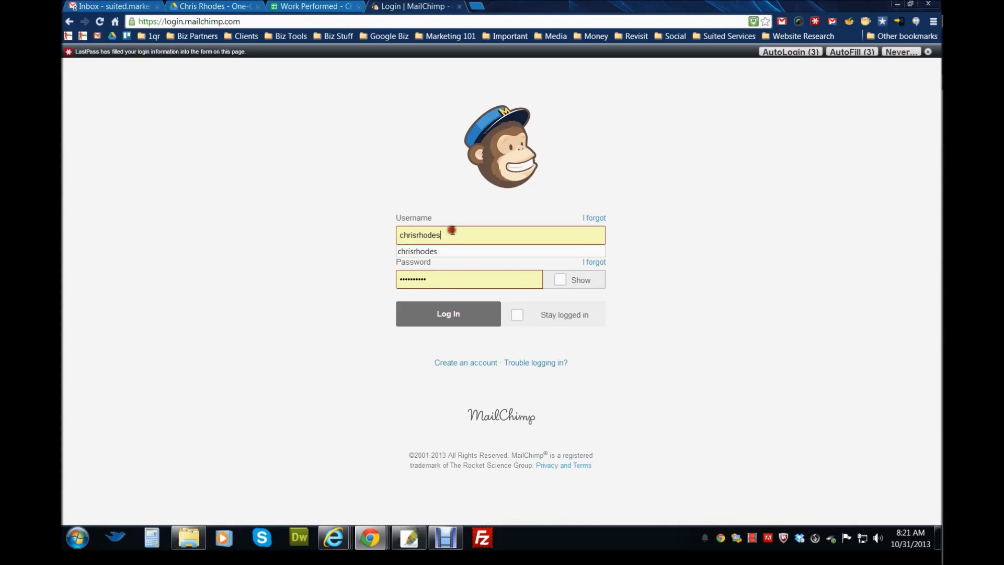
{"action": "left_click", "coordinate": [453, 315]}
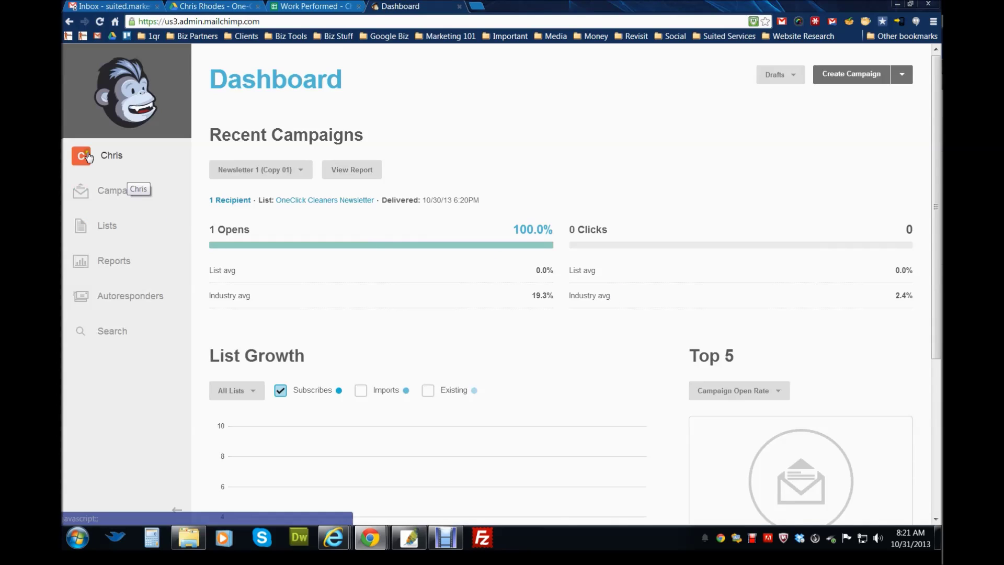
{"action": "left_click", "coordinate": [114, 157]}
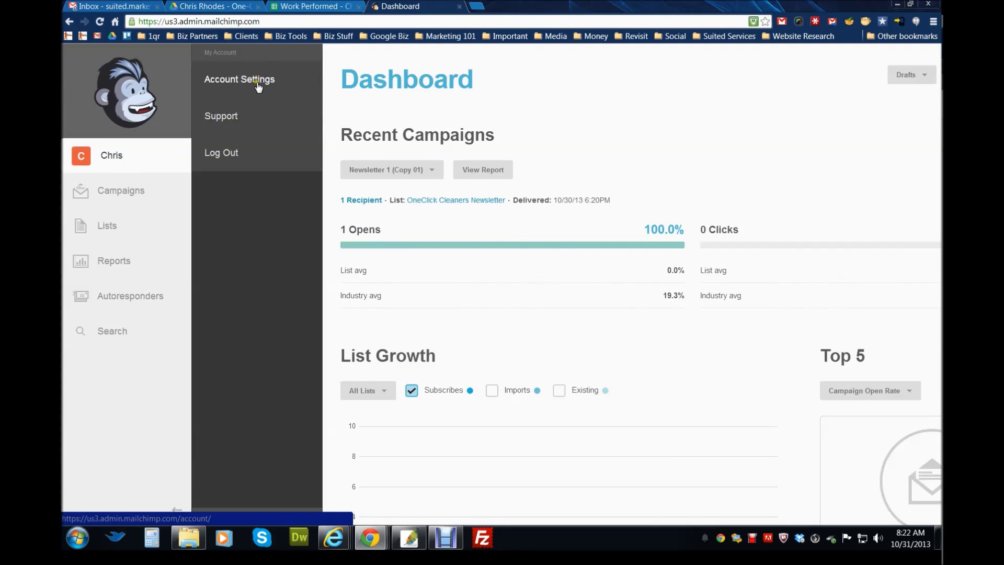
- Go to Account Settings and pick Integrations from the Extras dropdown
{"action": "left_click", "coordinate": [258, 86]}
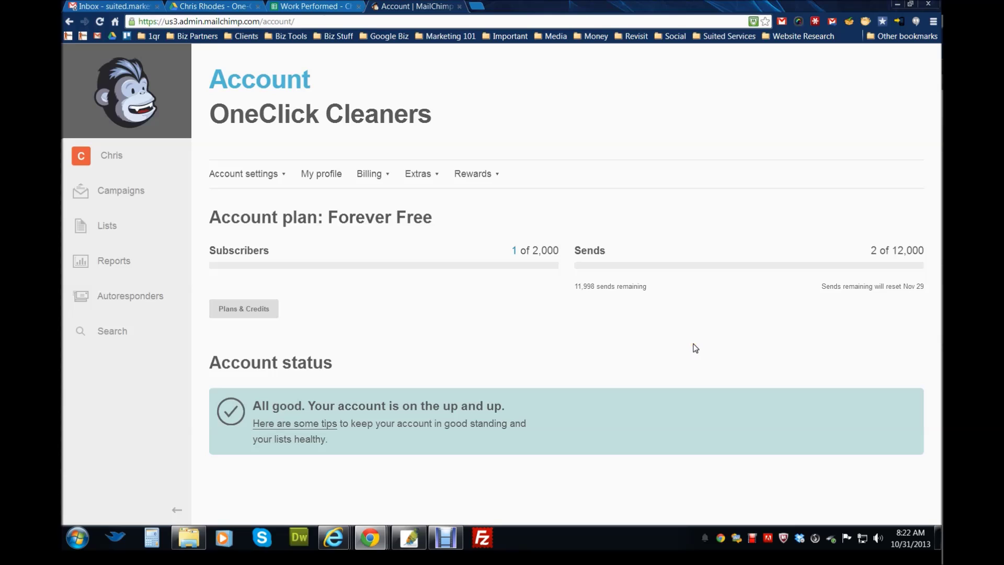
{"action": "left_click", "coordinate": [687, 344]}
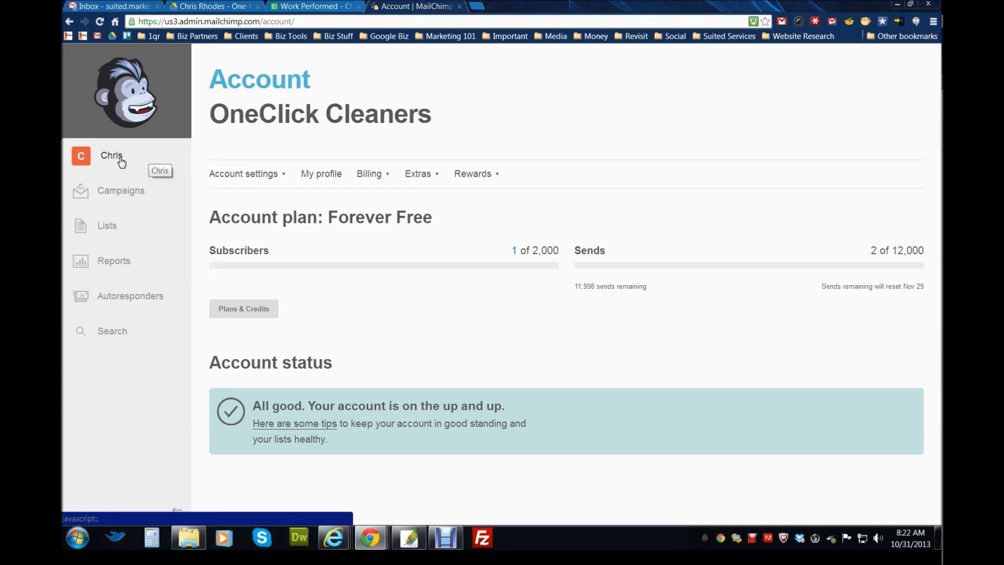
{"action": "left_click", "coordinate": [425, 175]}
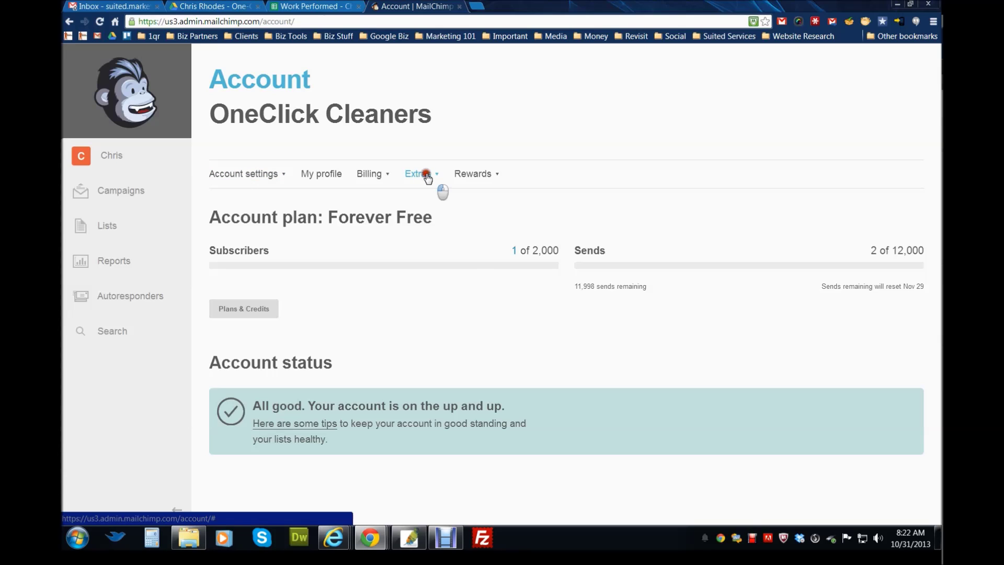
{"action": "left_click", "coordinate": [429, 203]}
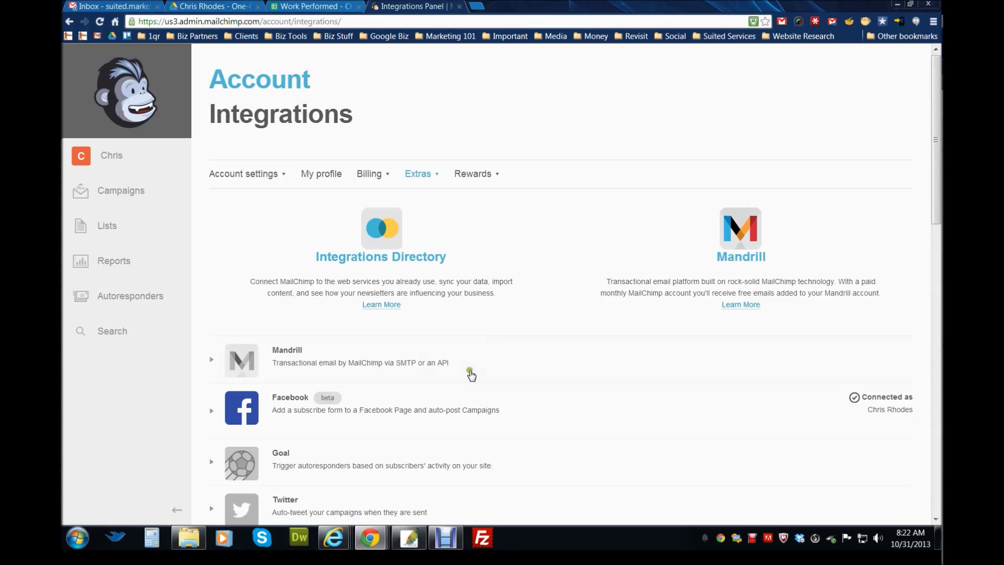
- Scroll through the integrations list from Mandrill down to DPD, then back to the top
{"action": "scroll", "coordinate": [500, 361], "scroll_direction": "down", "scroll_amount": 2}
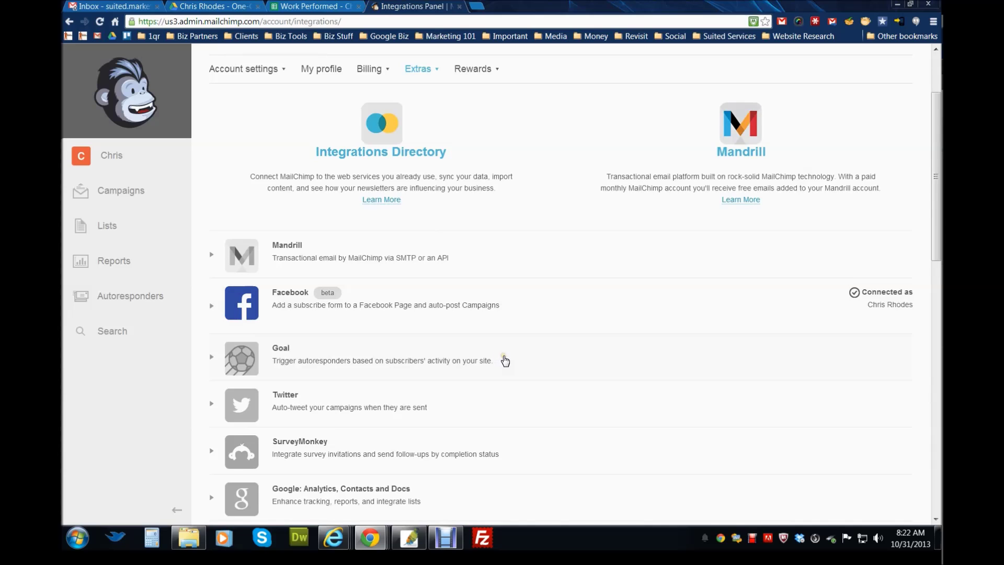
{"action": "scroll", "coordinate": [504, 361], "scroll_direction": "down", "scroll_amount": 1}
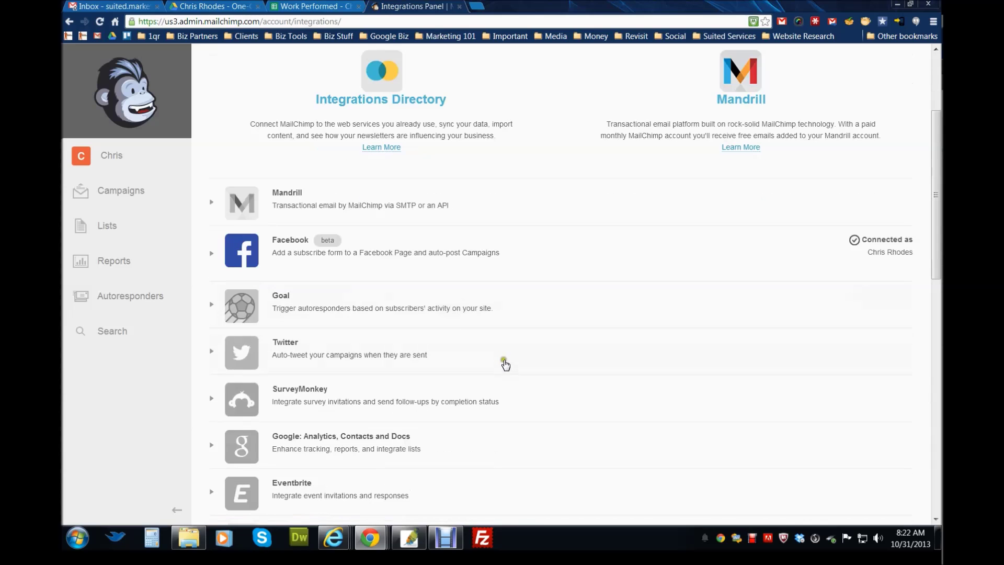
{"action": "scroll", "coordinate": [419, 411], "scroll_direction": "down", "scroll_amount": 1}
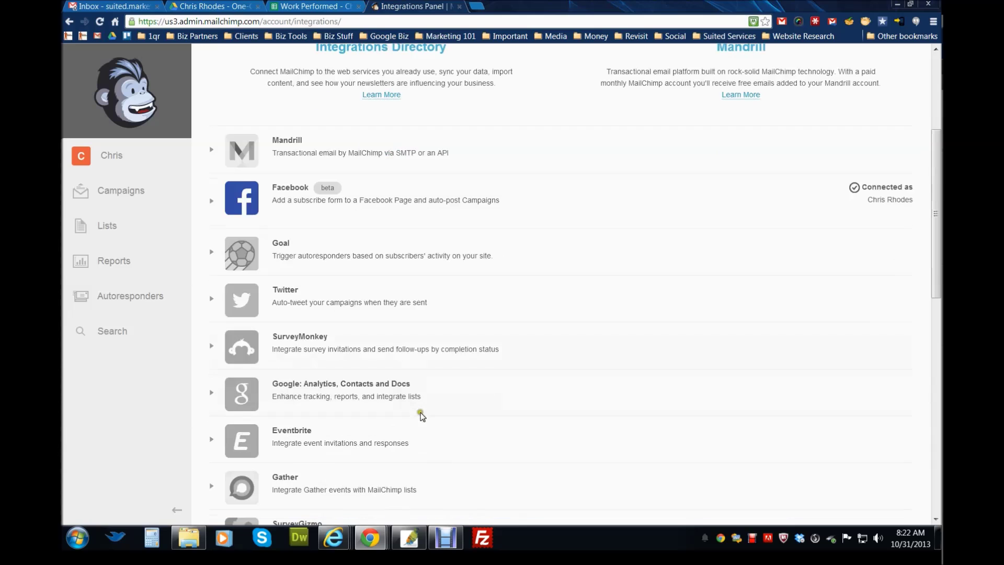
{"action": "scroll", "coordinate": [429, 400], "scroll_direction": "down", "scroll_amount": 1}
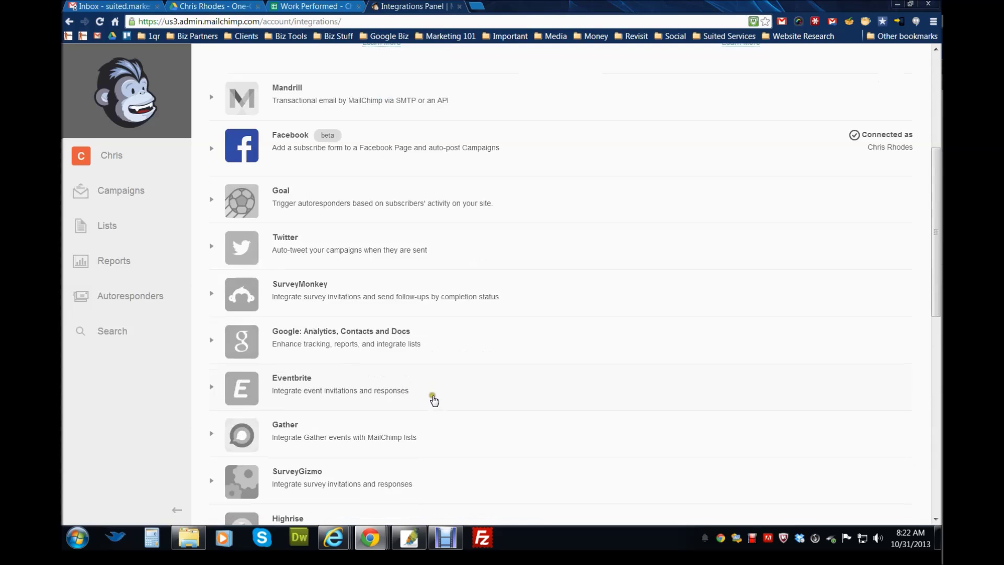
{"action": "scroll", "coordinate": [435, 401], "scroll_direction": "down", "scroll_amount": 1}
{"action": "left_click", "coordinate": [421, 346]}
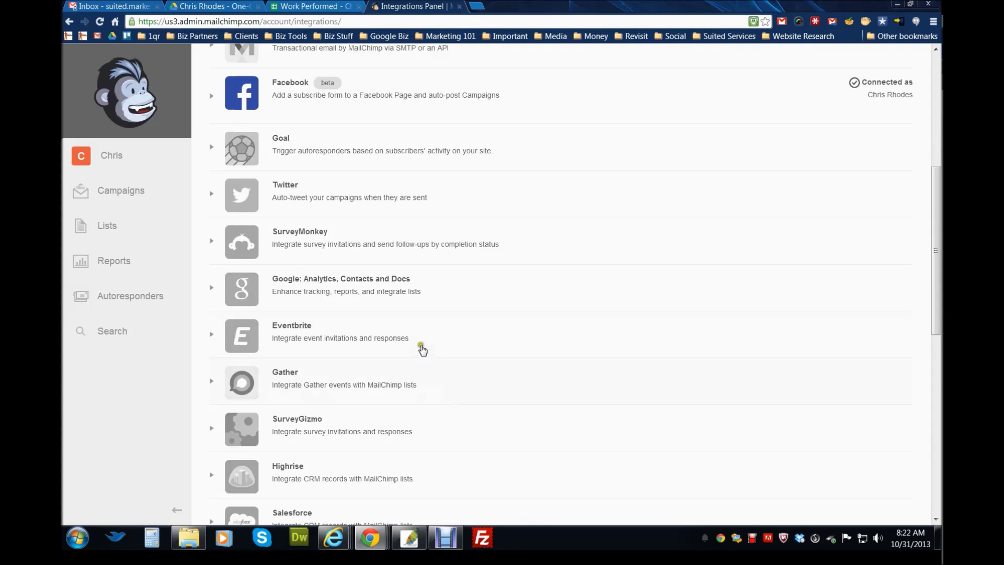
{"action": "left_click", "coordinate": [423, 349]}
{"action": "scroll", "coordinate": [426, 354], "scroll_direction": "down", "scroll_amount": 1}
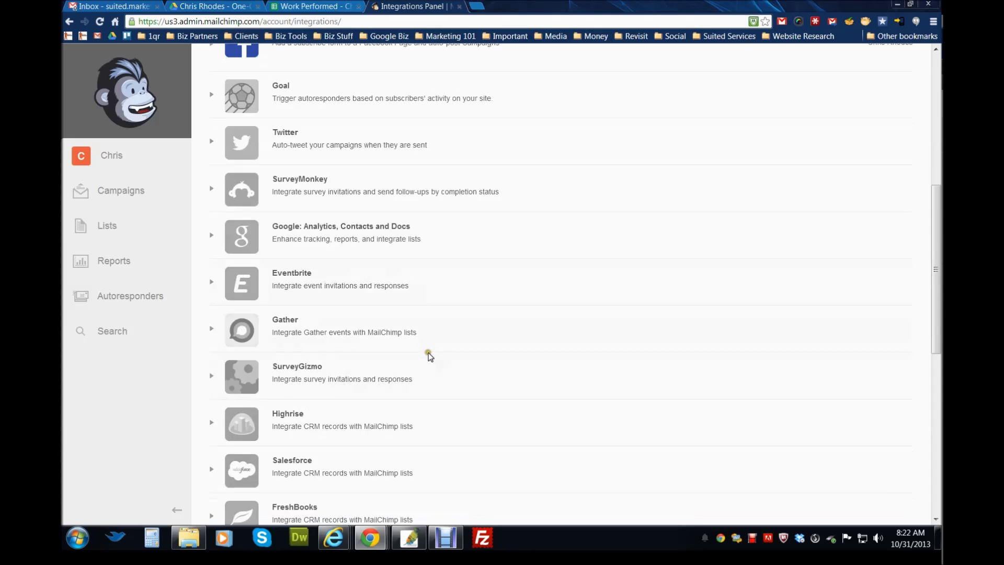
{"action": "scroll", "coordinate": [501, 392], "scroll_direction": "down", "scroll_amount": 1}
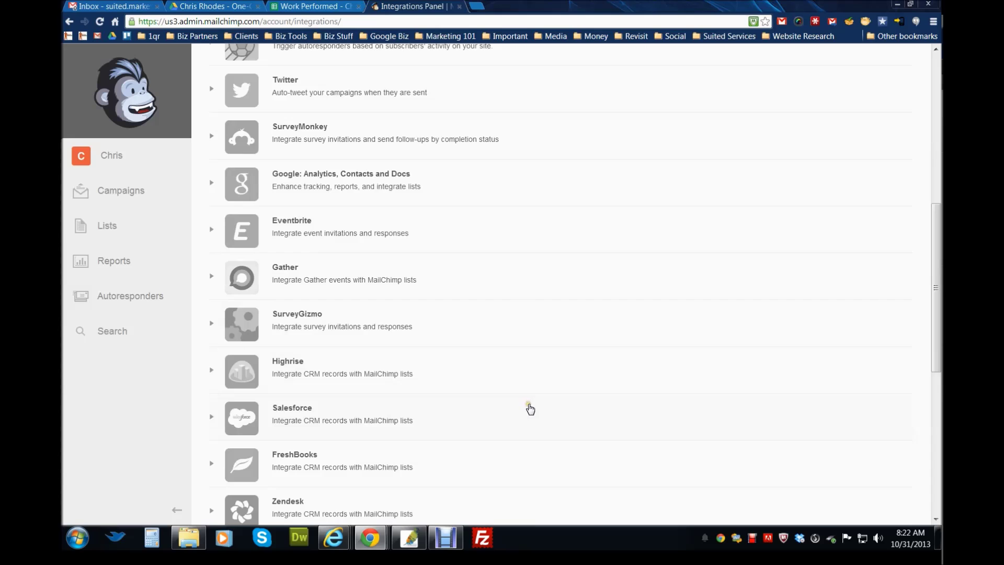
{"action": "scroll", "coordinate": [503, 366], "scroll_direction": "down", "scroll_amount": 1}
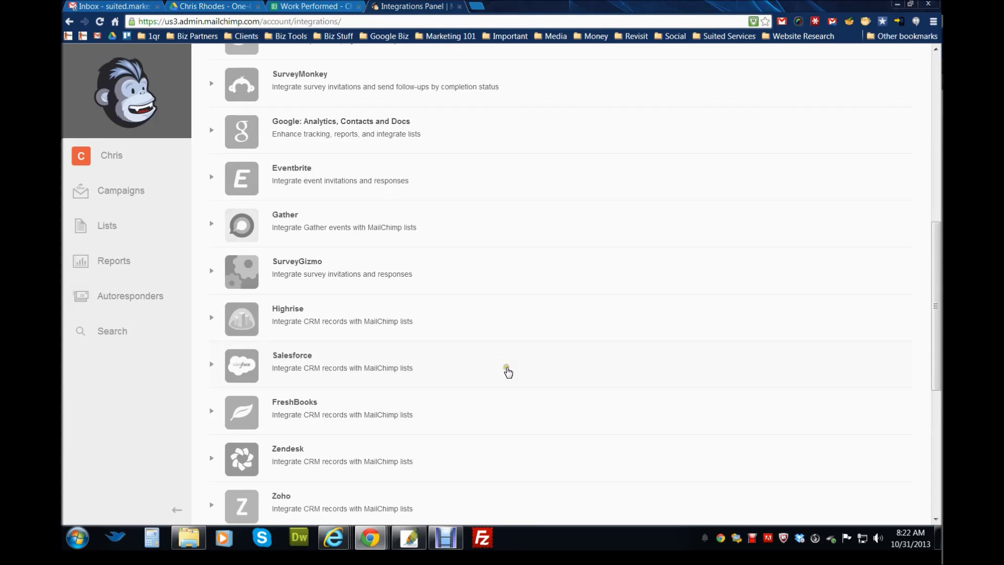
{"action": "scroll", "coordinate": [506, 370], "scroll_direction": "down", "scroll_amount": 2}
{"action": "scroll", "coordinate": [532, 403], "scroll_direction": "down", "scroll_amount": 2}
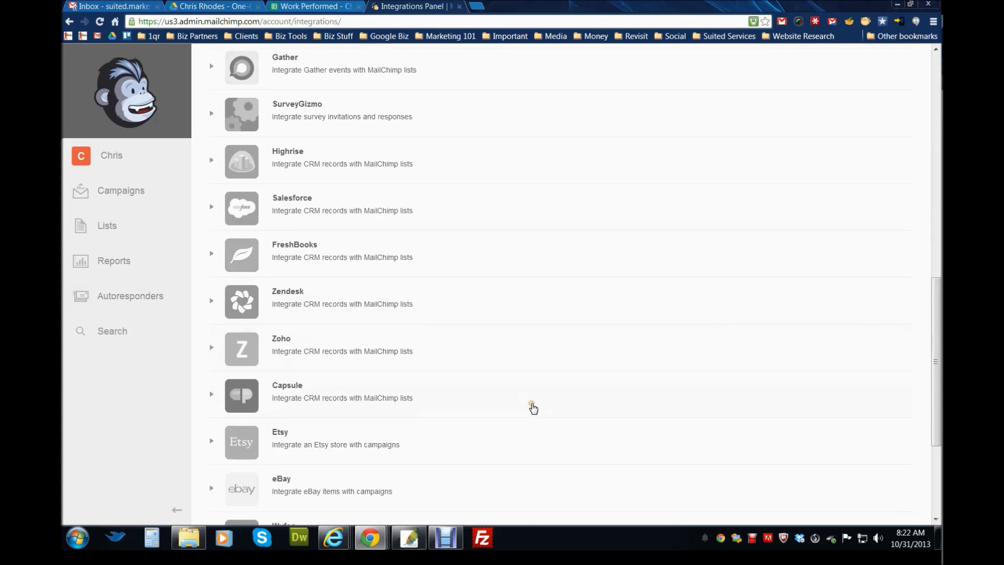
{"action": "scroll", "coordinate": [531, 428], "scroll_direction": "down", "scroll_amount": 1}
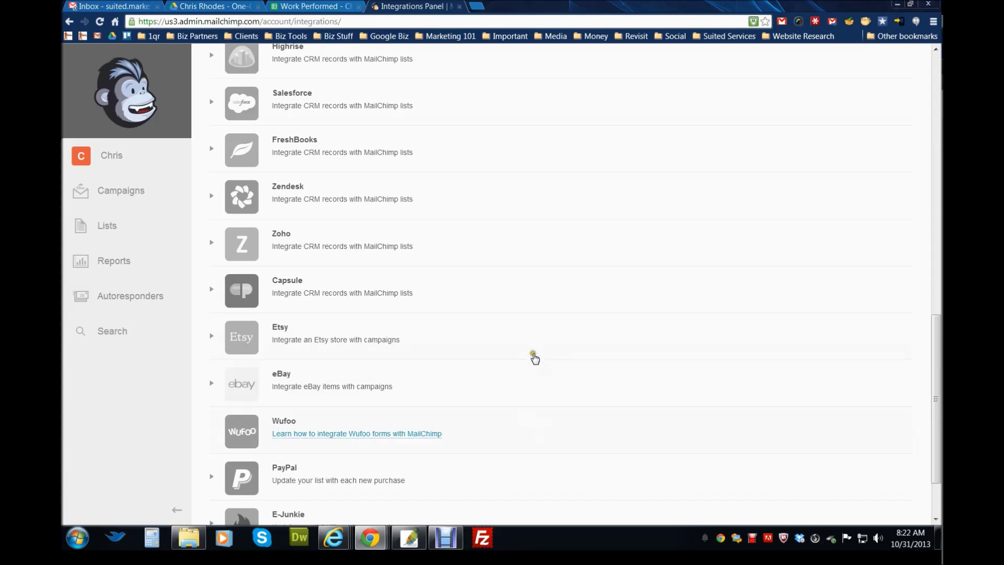
{"action": "scroll", "coordinate": [543, 416], "scroll_direction": "down", "scroll_amount": 1}
{"action": "scroll", "coordinate": [547, 412], "scroll_direction": "down", "scroll_amount": 1}
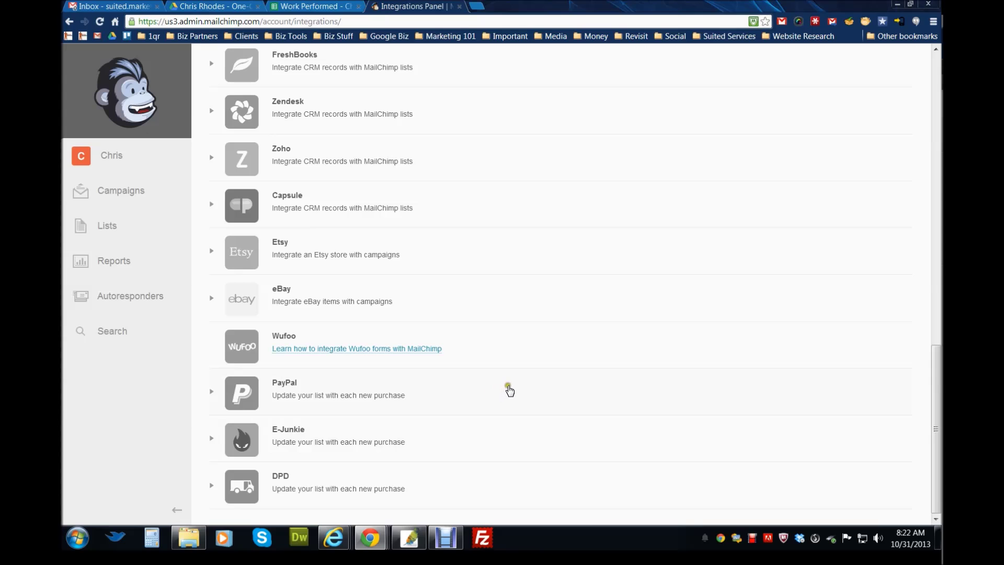
{"action": "scroll", "coordinate": [510, 387], "scroll_direction": "up", "scroll_amount": 6}
{"action": "scroll", "coordinate": [539, 358], "scroll_direction": "up", "scroll_amount": 7}
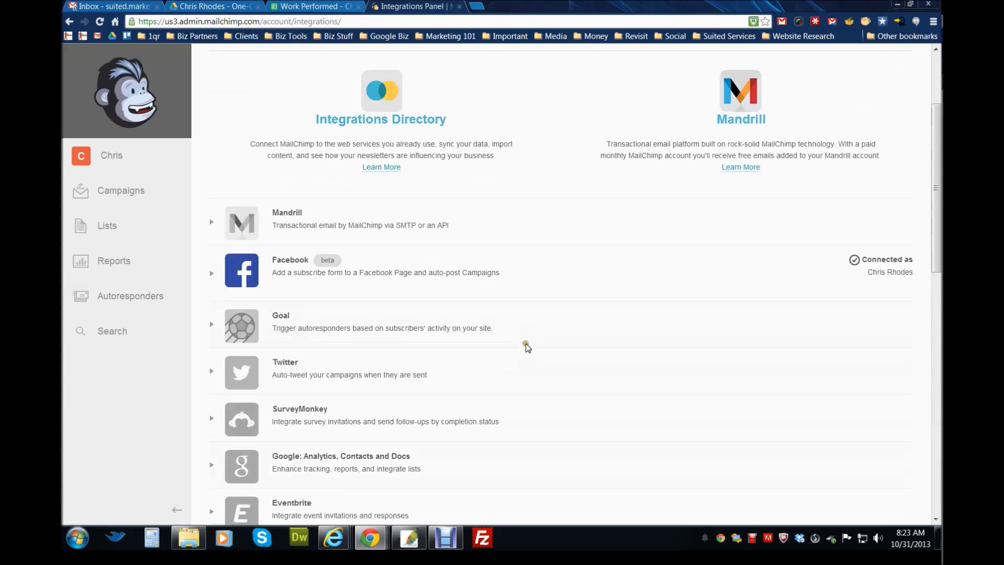
{"action": "scroll", "coordinate": [522, 352], "scroll_direction": "up", "scroll_amount": 2}
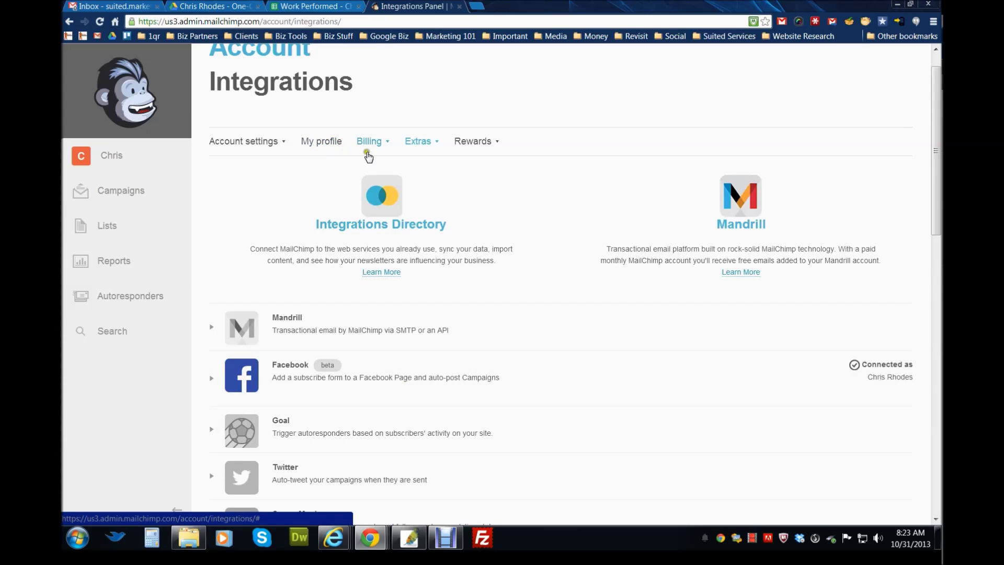
{"action": "scroll", "coordinate": [264, 202], "scroll_direction": "up", "scroll_amount": 1}
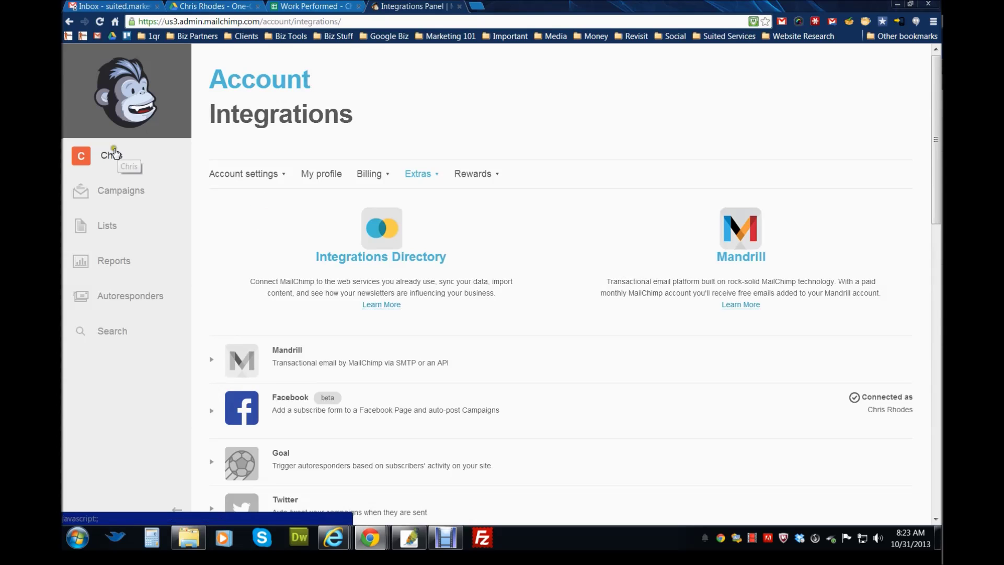
- Go to Campaigns and check the Folders and Filter dropdowns without changing them
{"action": "left_click", "coordinate": [110, 157]}
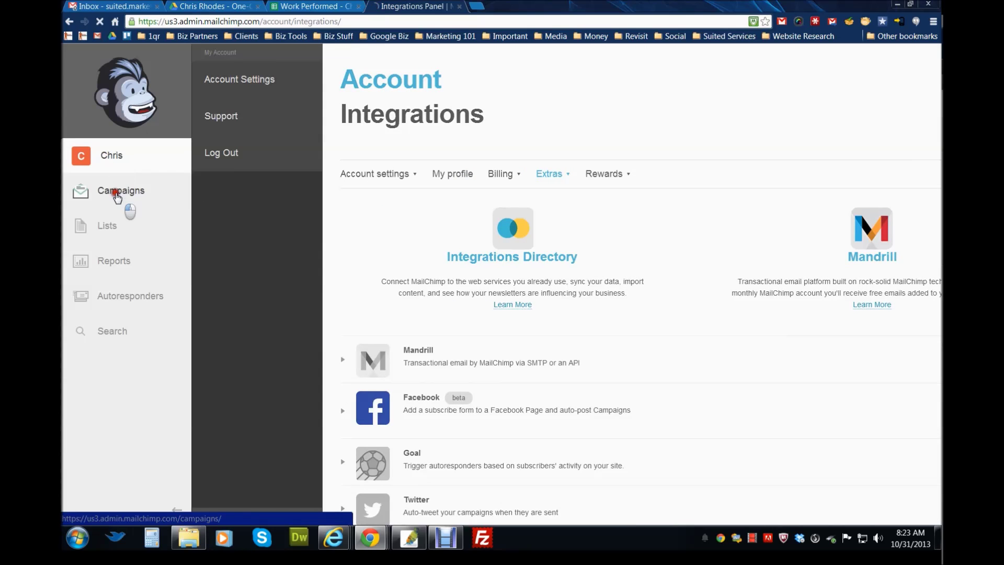
{"action": "left_click", "coordinate": [118, 194]}
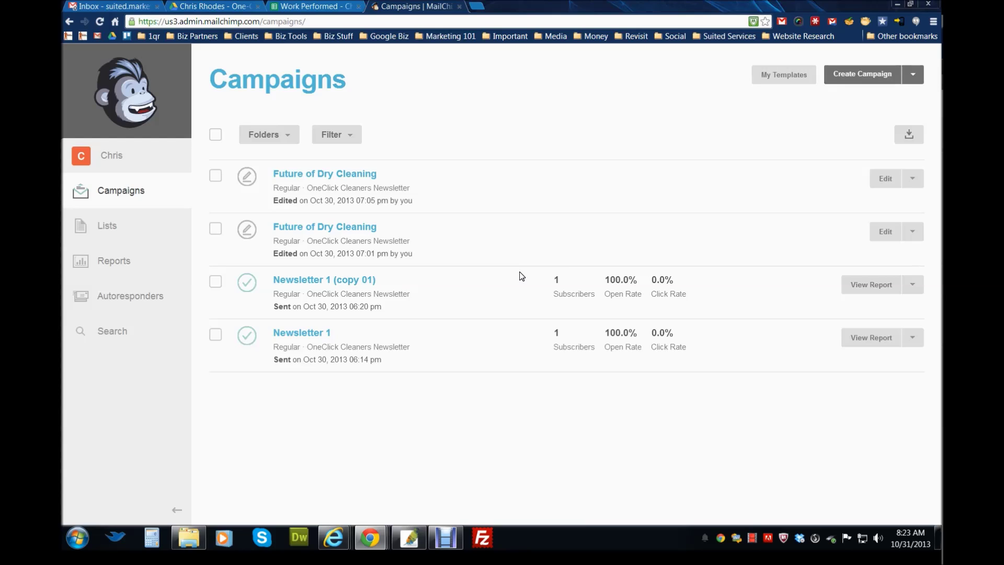
{"action": "left_click", "coordinate": [461, 298]}
{"action": "left_click", "coordinate": [284, 133]}
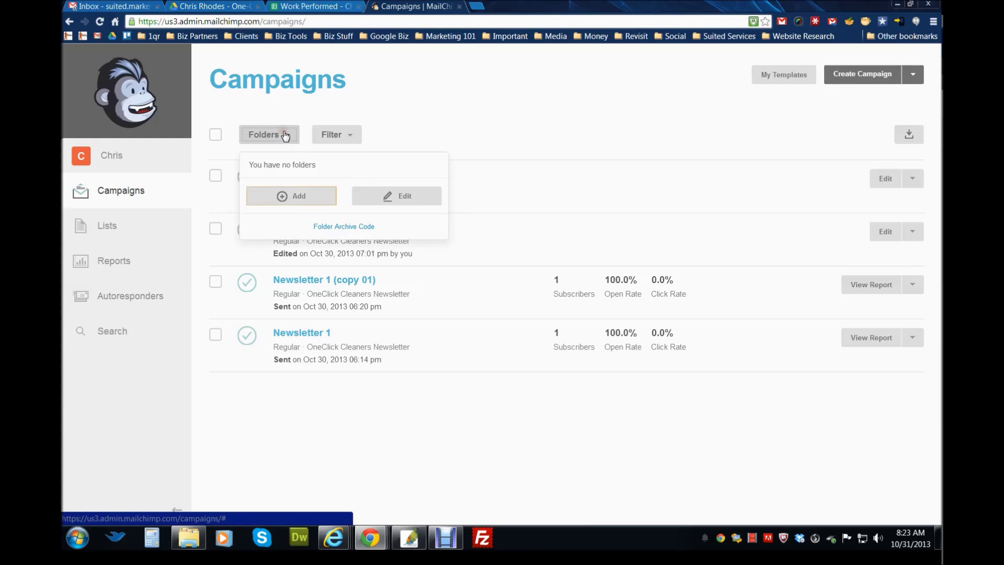
{"action": "left_click", "coordinate": [437, 121]}
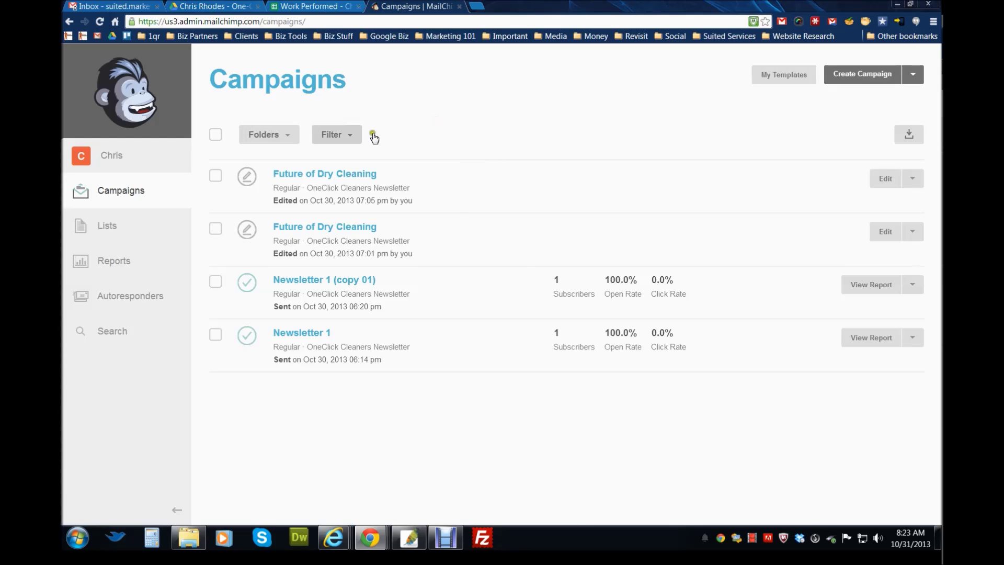
{"action": "left_click", "coordinate": [350, 134]}
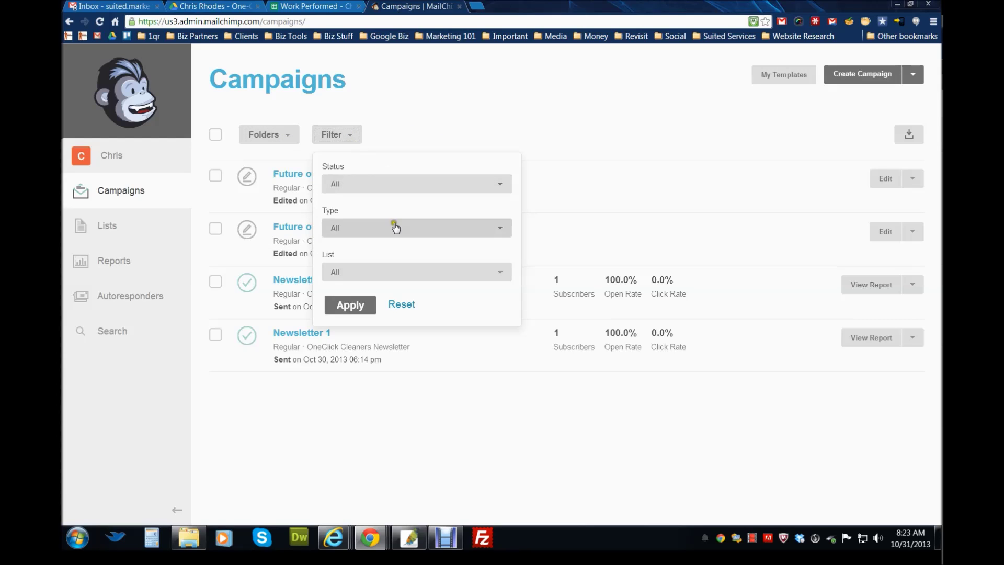
{"action": "left_click", "coordinate": [693, 121]}
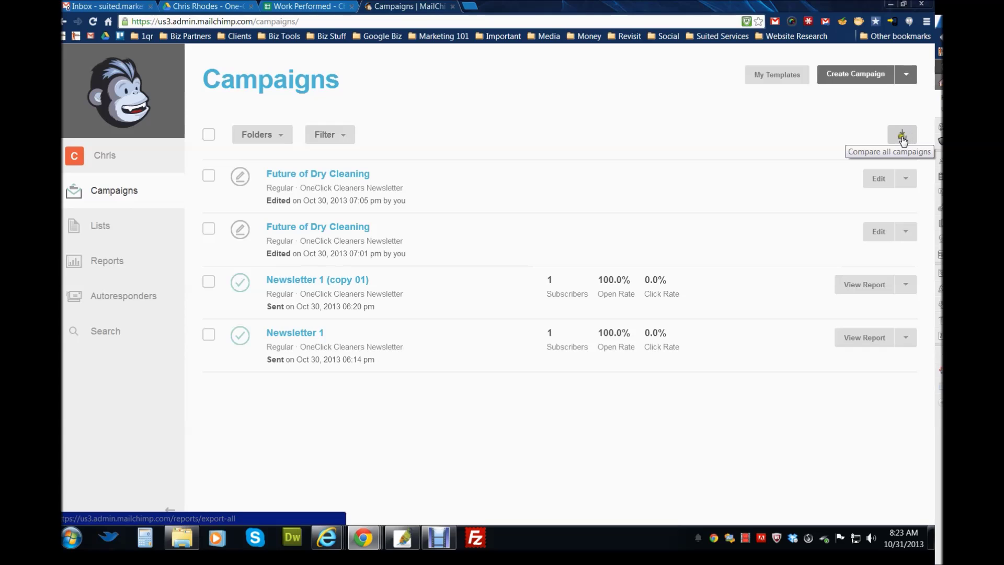
{"action": "left_click", "coordinate": [901, 138]}
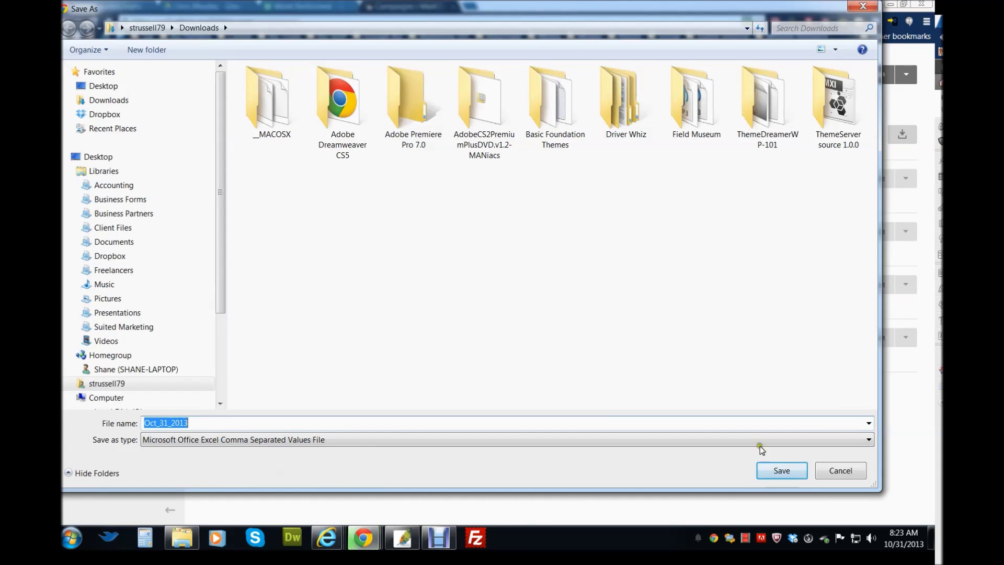
{"action": "left_click", "coordinate": [835, 472]}
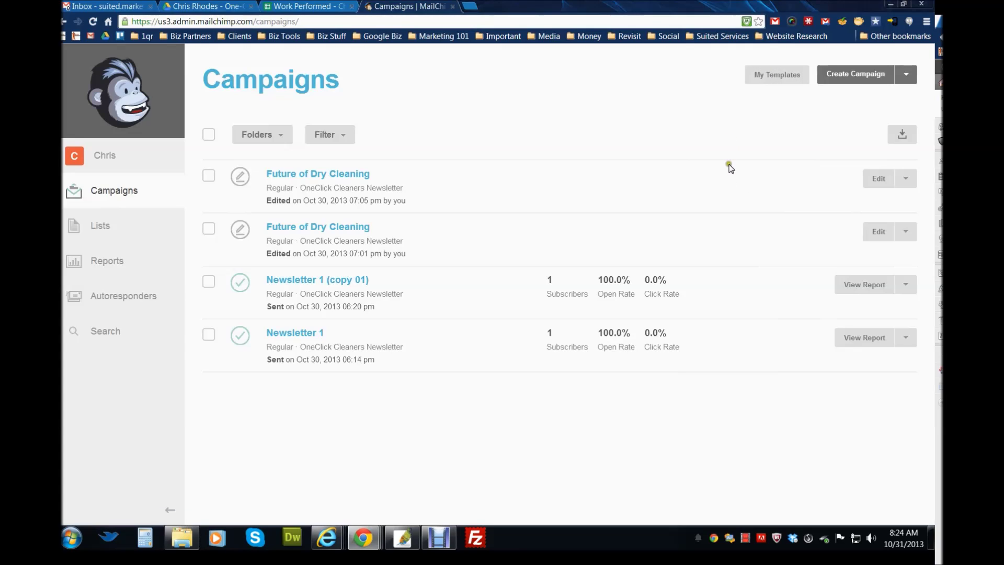
{"action": "left_click", "coordinate": [750, 296]}
{"action": "left_click", "coordinate": [305, 282]}
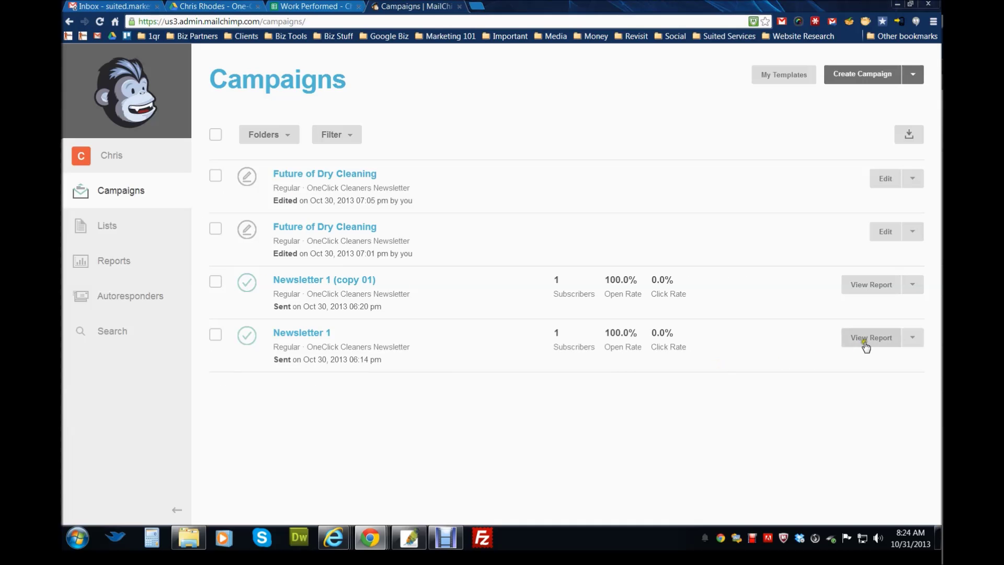
{"action": "left_click", "coordinate": [864, 341]}
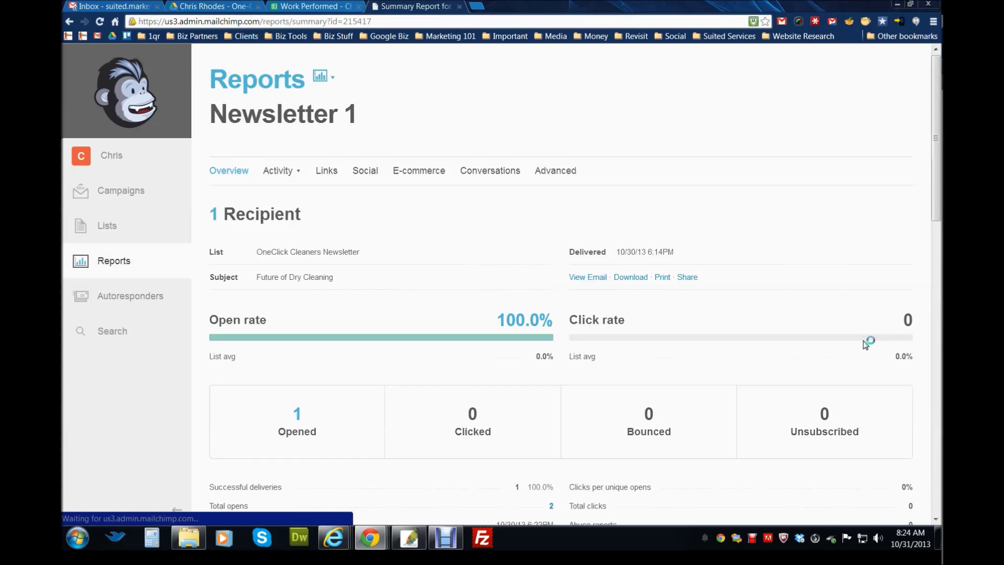
{"action": "scroll", "coordinate": [762, 349], "scroll_direction": "down", "scroll_amount": 1}
{"action": "scroll", "coordinate": [760, 359], "scroll_direction": "down", "scroll_amount": 1}
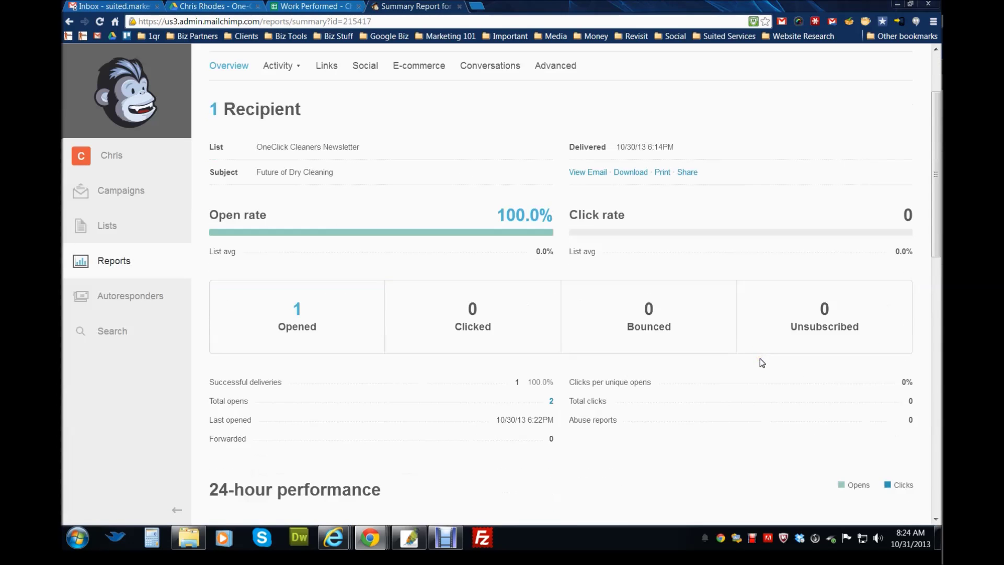
{"action": "scroll", "coordinate": [492, 240], "scroll_direction": "down", "scroll_amount": 7}
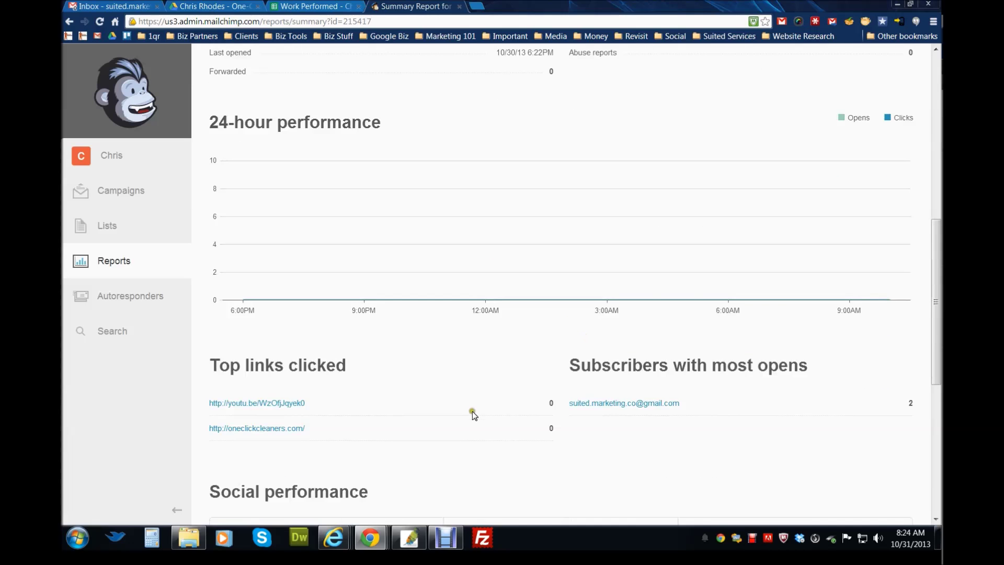
{"action": "scroll", "coordinate": [473, 410], "scroll_direction": "down", "scroll_amount": 2}
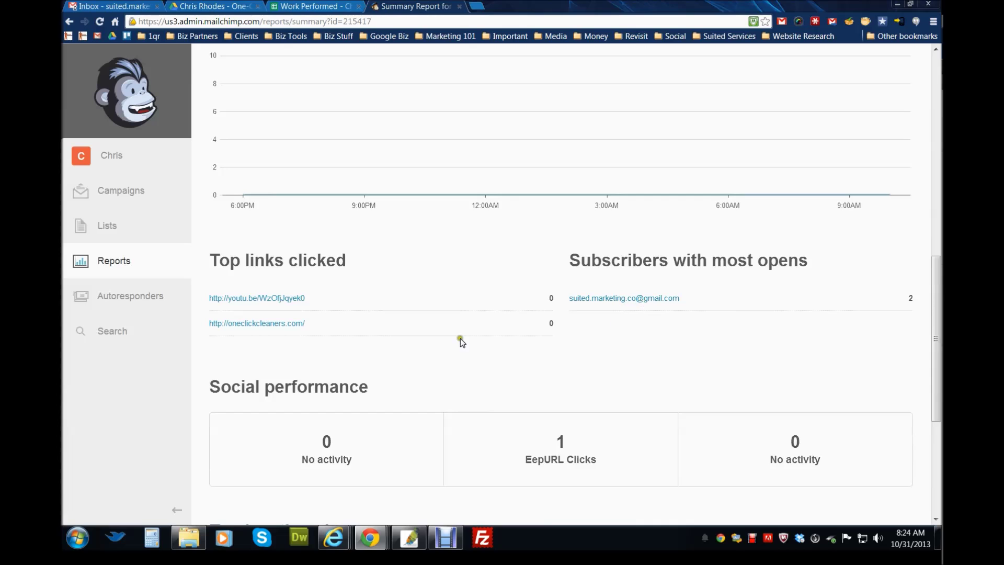
{"action": "scroll", "coordinate": [422, 343], "scroll_direction": "down", "scroll_amount": 5}
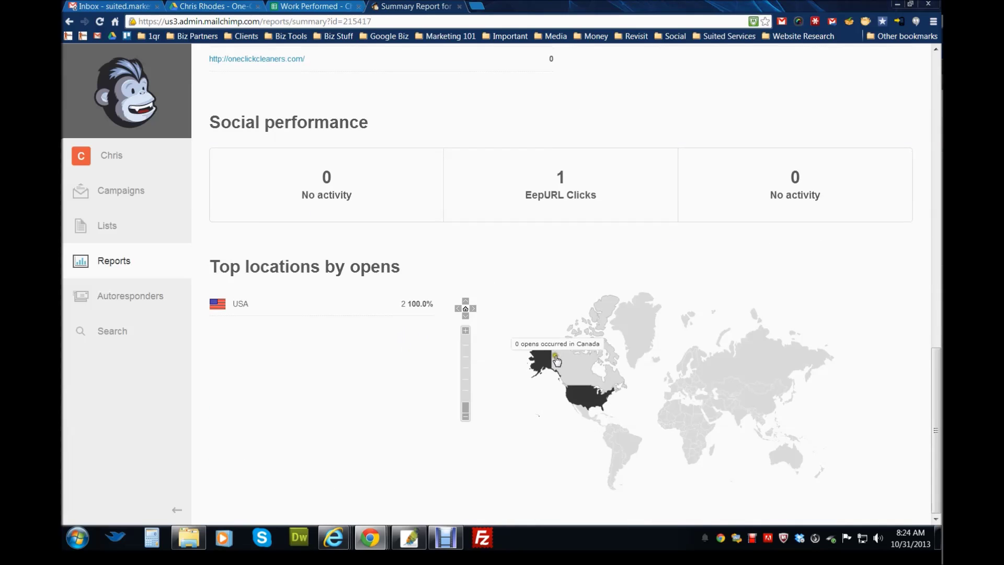
{"action": "mouse_move", "coordinate": [553, 374]}
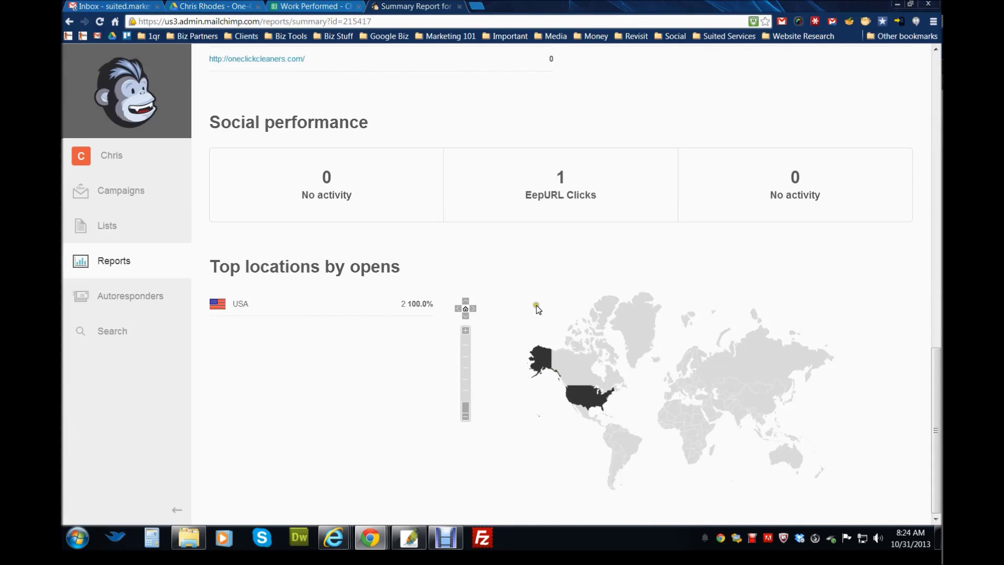
{"action": "key", "text": "alt+Left"}
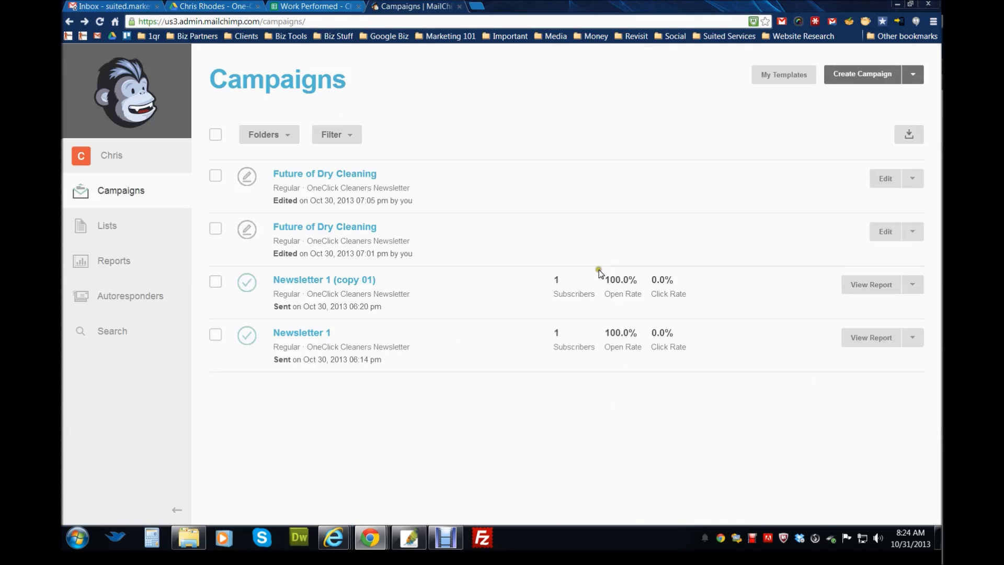
- Replicate Newsletter 1 from the dropdown beside its View Report button
{"action": "left_click", "coordinate": [913, 341]}
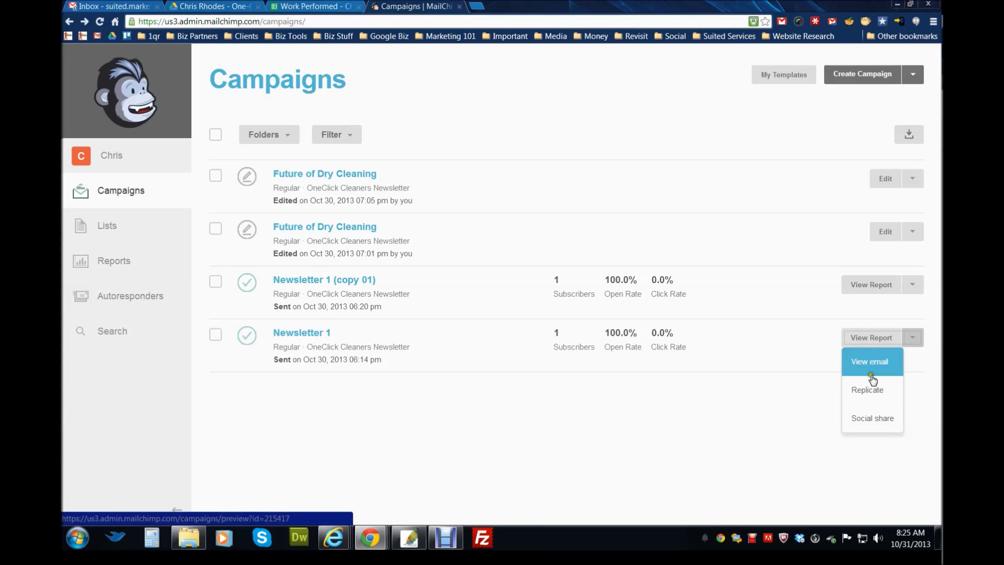
{"action": "left_click", "coordinate": [861, 396]}
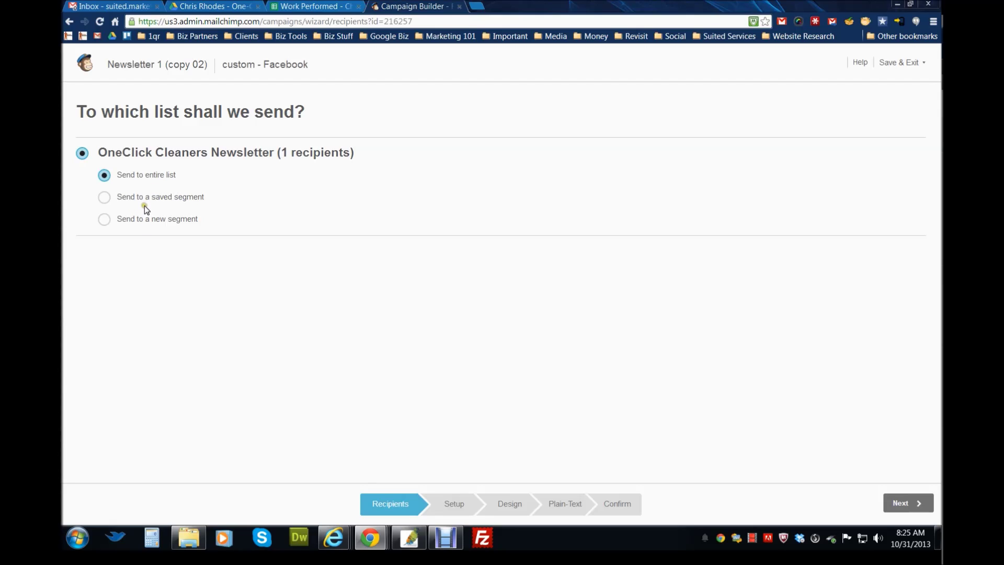
- Try the saved-segment and new-segment options, leaving matching on any condition
{"action": "left_click", "coordinate": [221, 216]}
{"action": "left_click", "coordinate": [171, 197]}
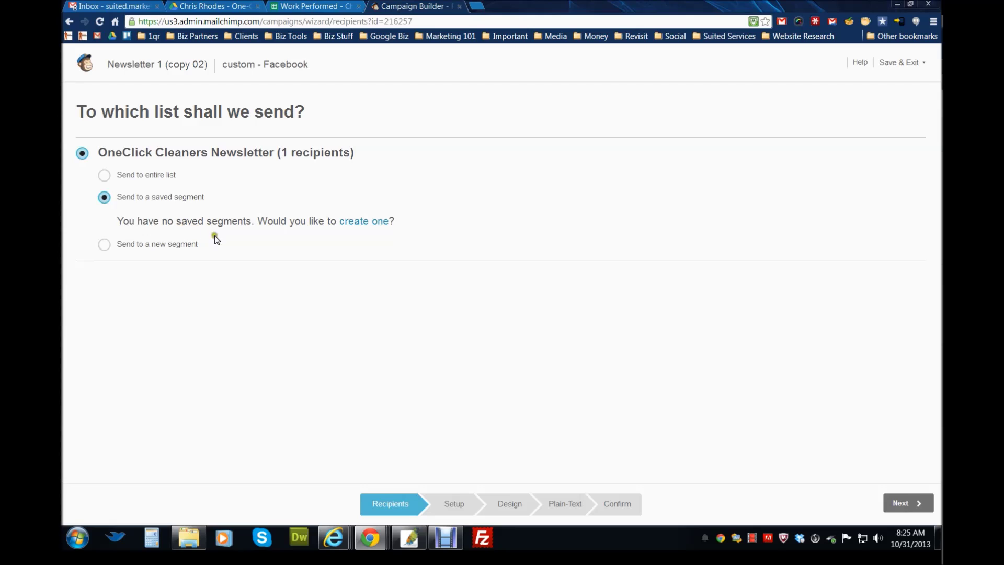
{"action": "left_click", "coordinate": [161, 244]}
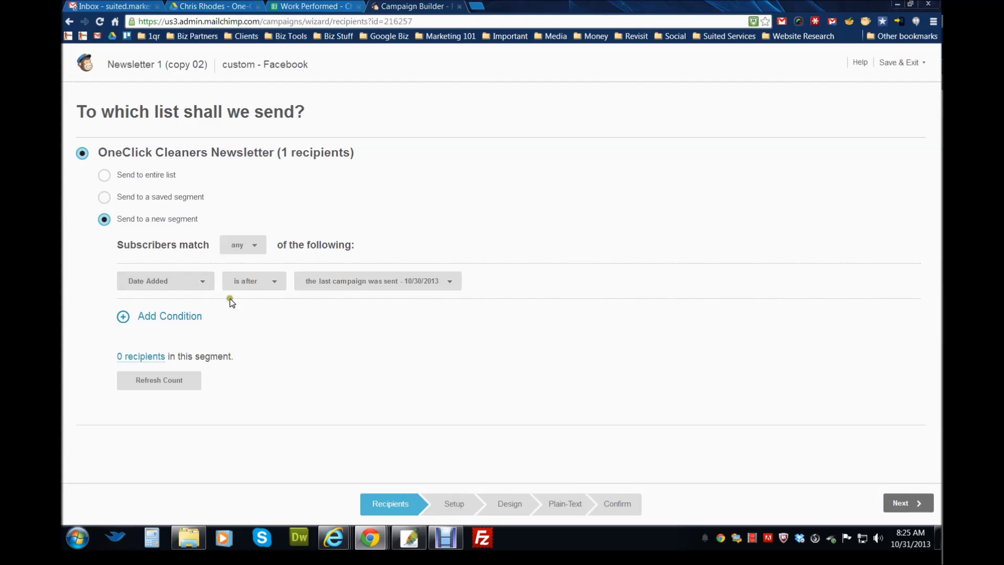
{"action": "left_click", "coordinate": [255, 245]}
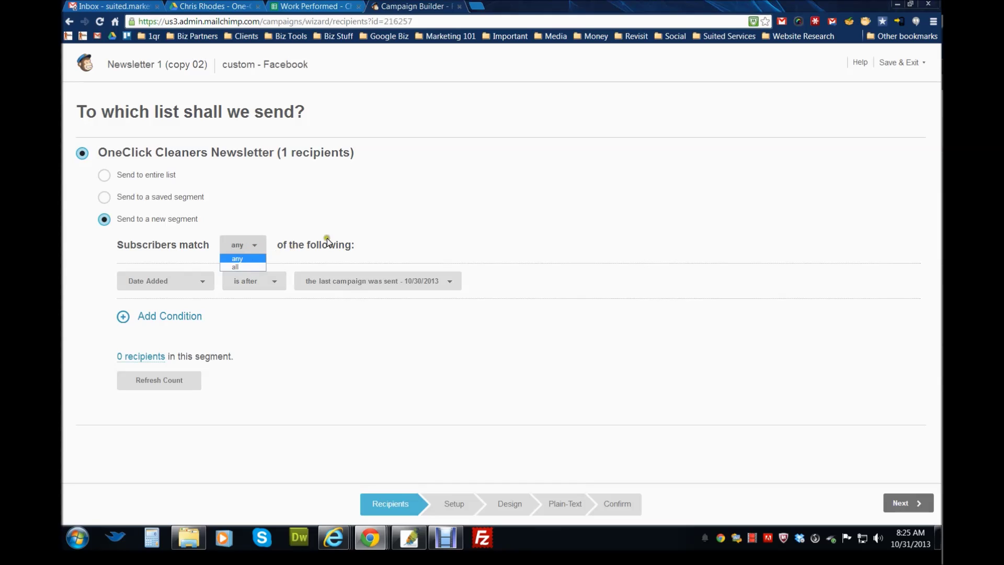
{"action": "left_click", "coordinate": [237, 258]}
{"action": "left_click", "coordinate": [190, 279]}
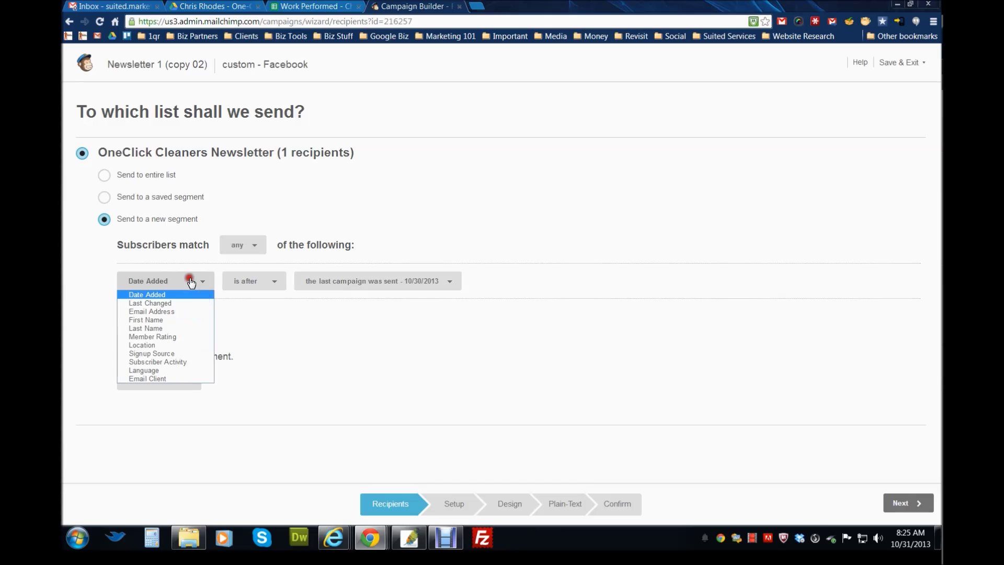
{"action": "left_click", "coordinate": [189, 278]}
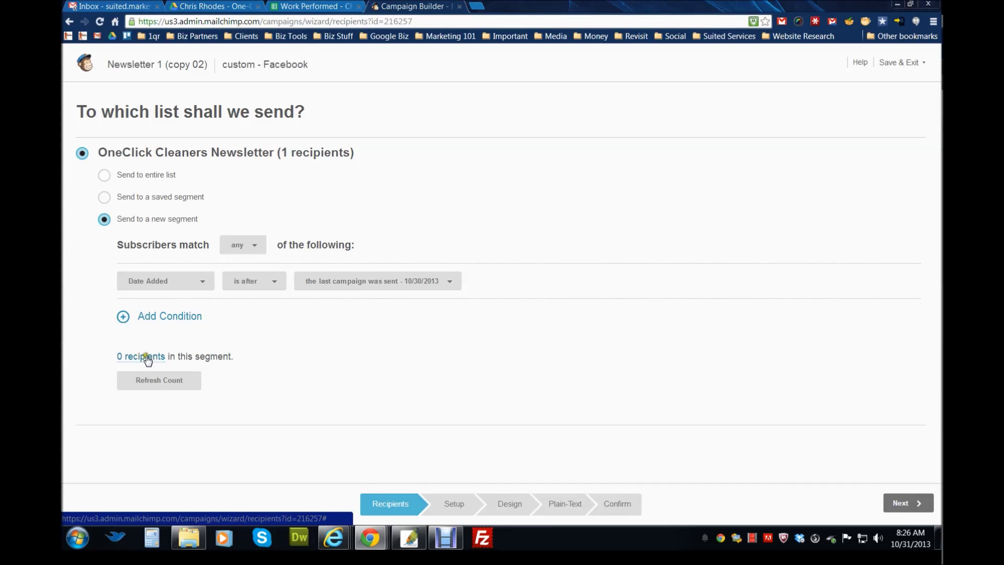
{"action": "left_click", "coordinate": [177, 387]}
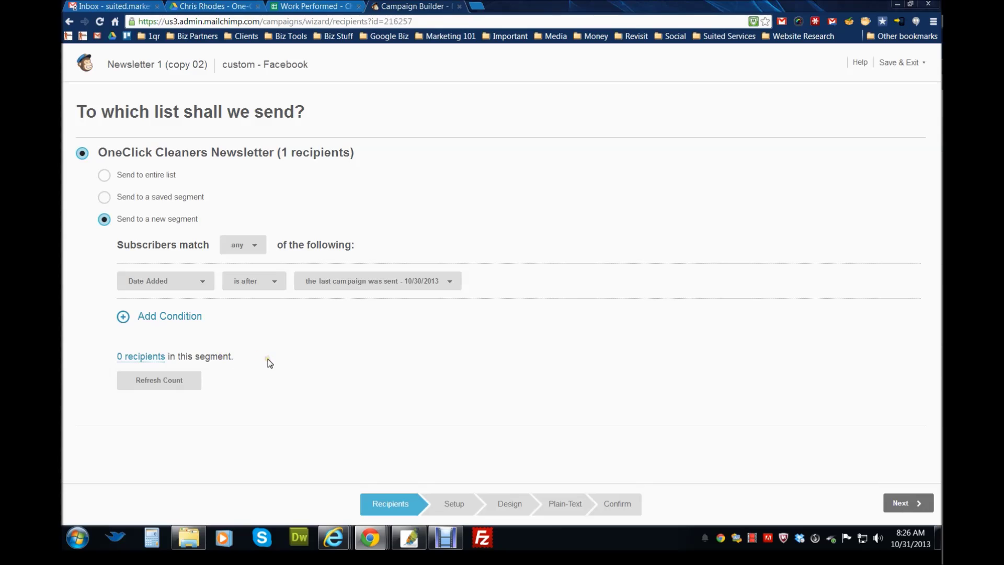
- Send the campaign to the entire OneClick Cleaners Newsletter list
{"action": "left_click", "coordinate": [118, 197]}
{"action": "right_click", "coordinate": [108, 173]}
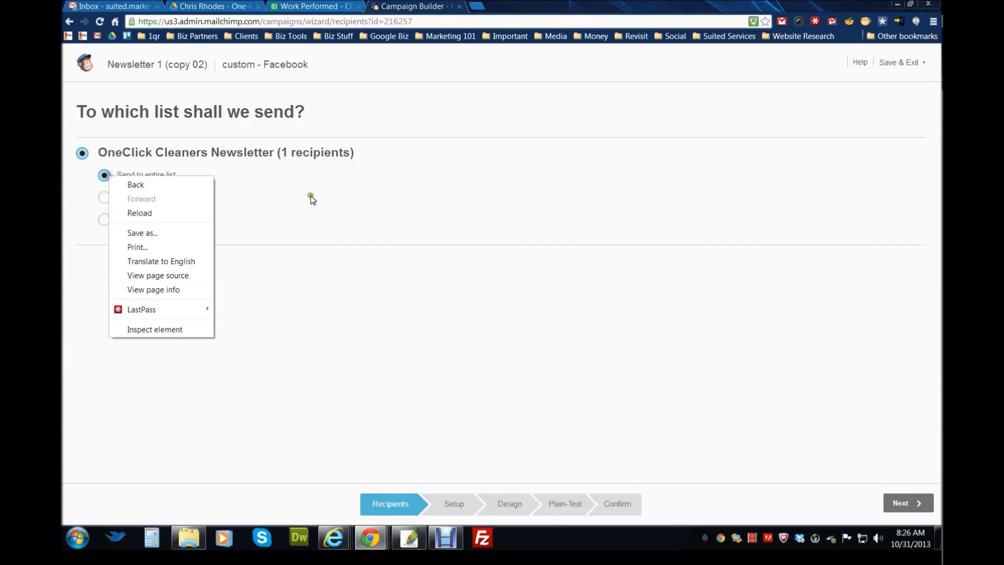
{"action": "left_click", "coordinate": [322, 200]}
{"action": "left_click", "coordinate": [120, 178]}
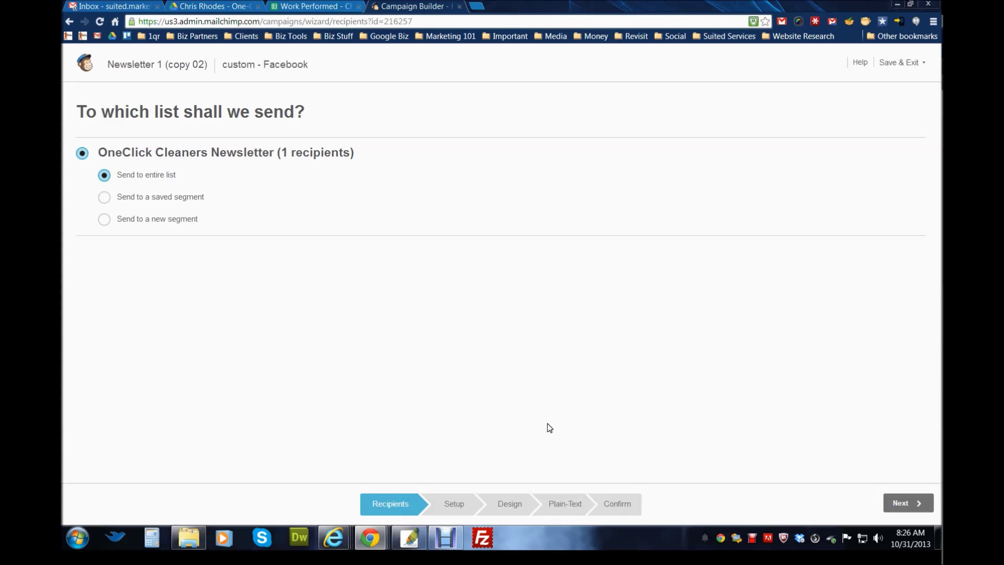
- Open Facebook in a new tab from the Social bookmarks
{"action": "left_click", "coordinate": [473, 9]}
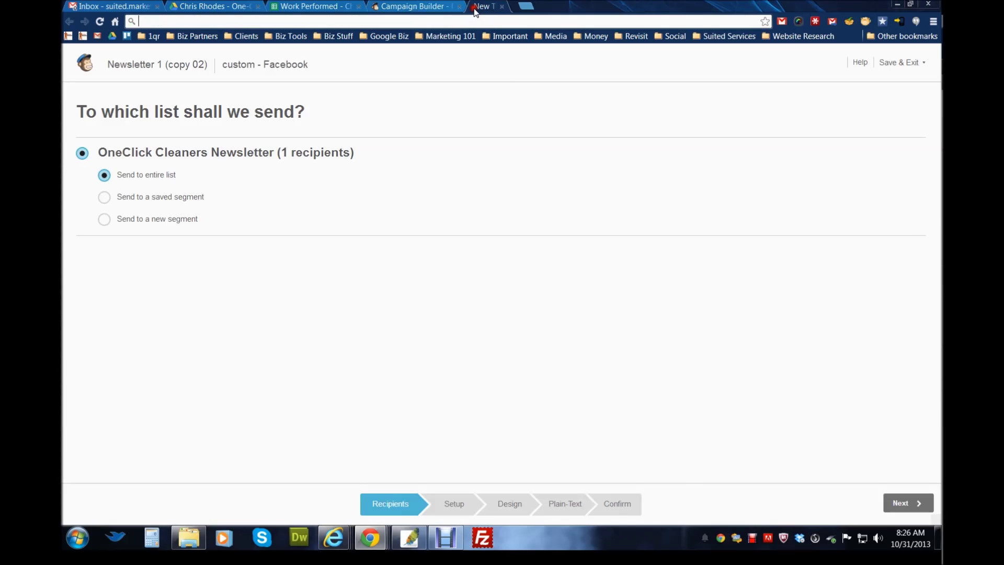
{"action": "left_click", "coordinate": [515, 36]}
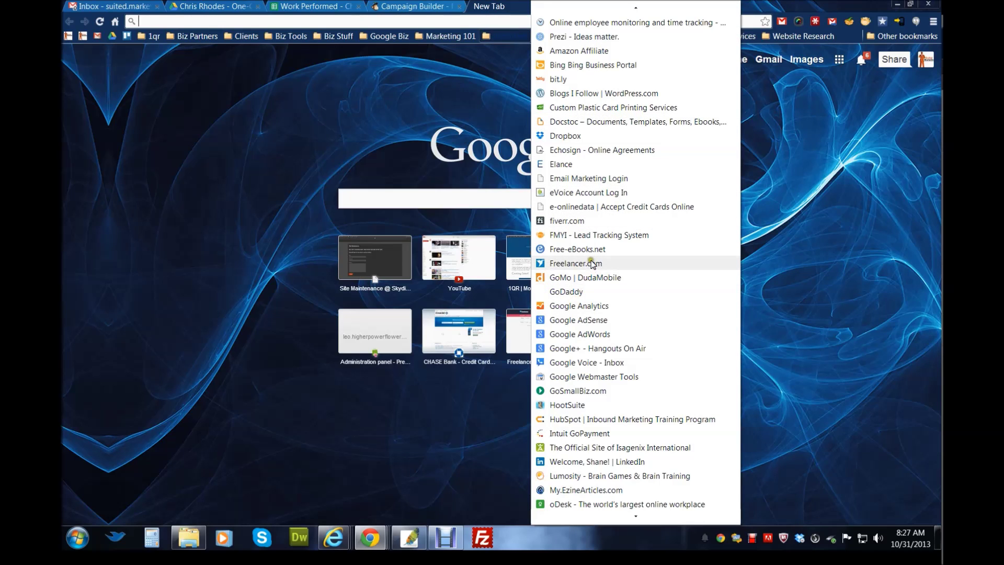
{"action": "left_click", "coordinate": [512, 100]}
{"action": "left_click", "coordinate": [666, 36]}
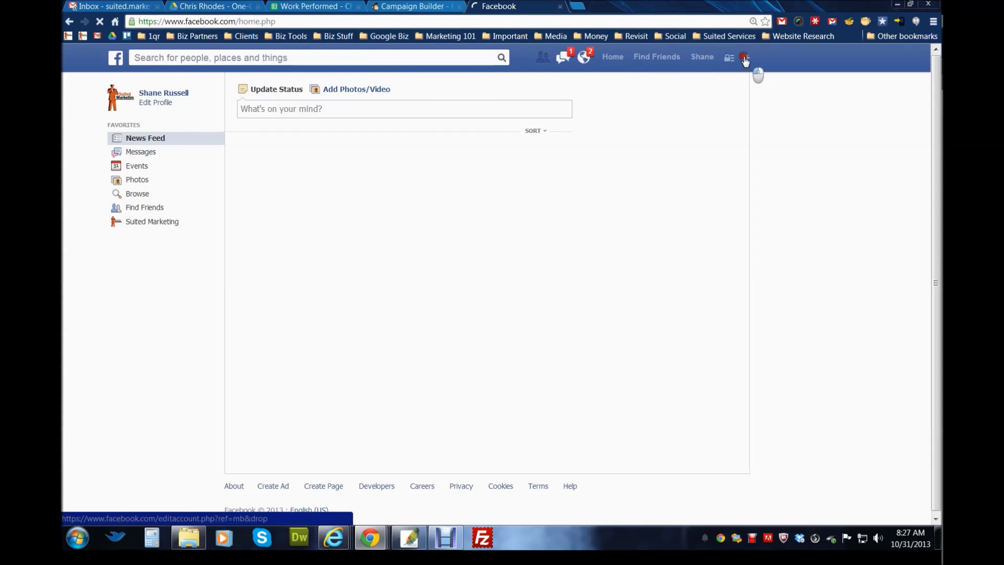
- Use Facebook as One Click Cleaners Store 118 and open its Email Signup tile
{"action": "left_click", "coordinate": [746, 58]}
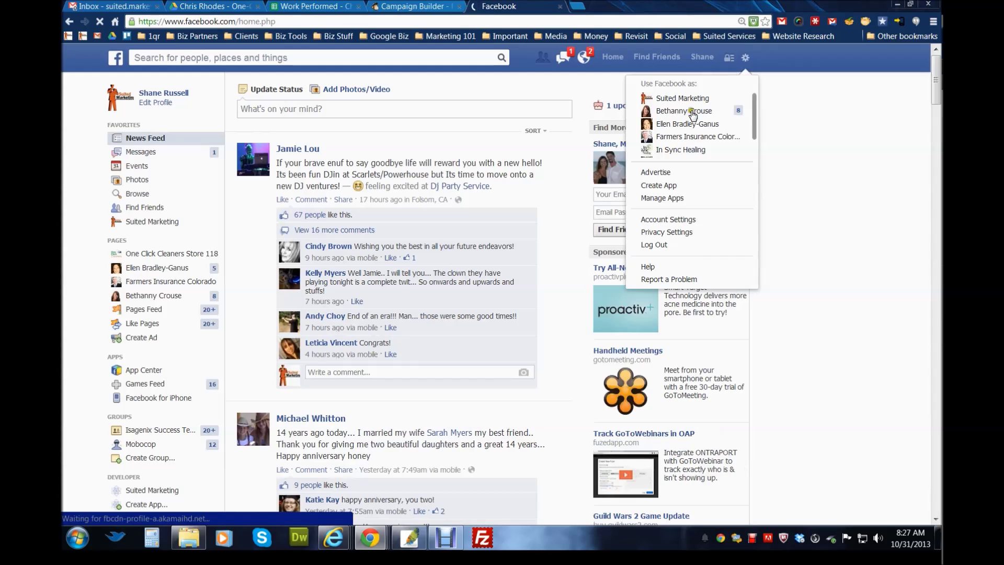
{"action": "scroll", "coordinate": [702, 128], "scroll_direction": "down", "scroll_amount": 2}
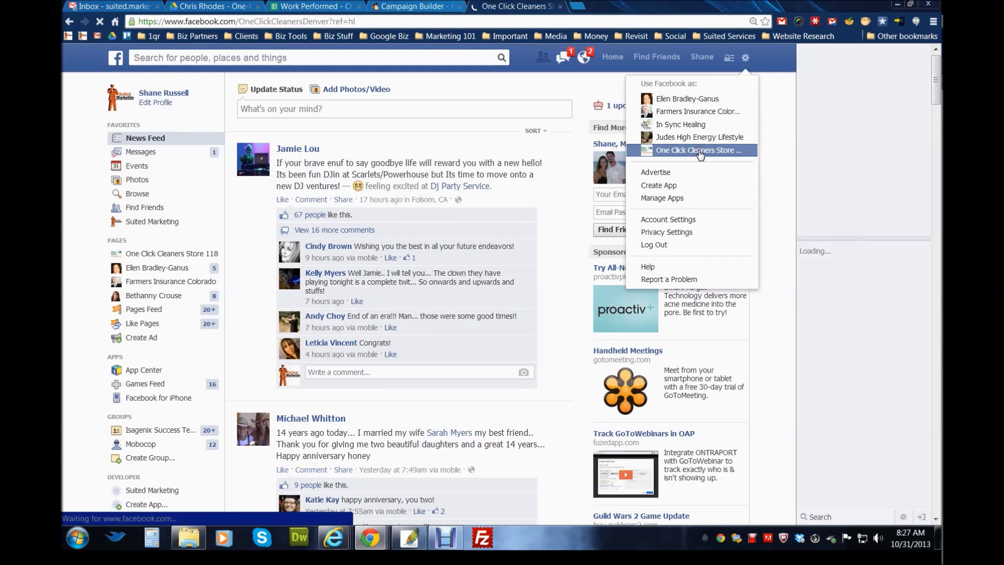
{"action": "scroll", "coordinate": [99, 272], "scroll_direction": "down", "scroll_amount": 2}
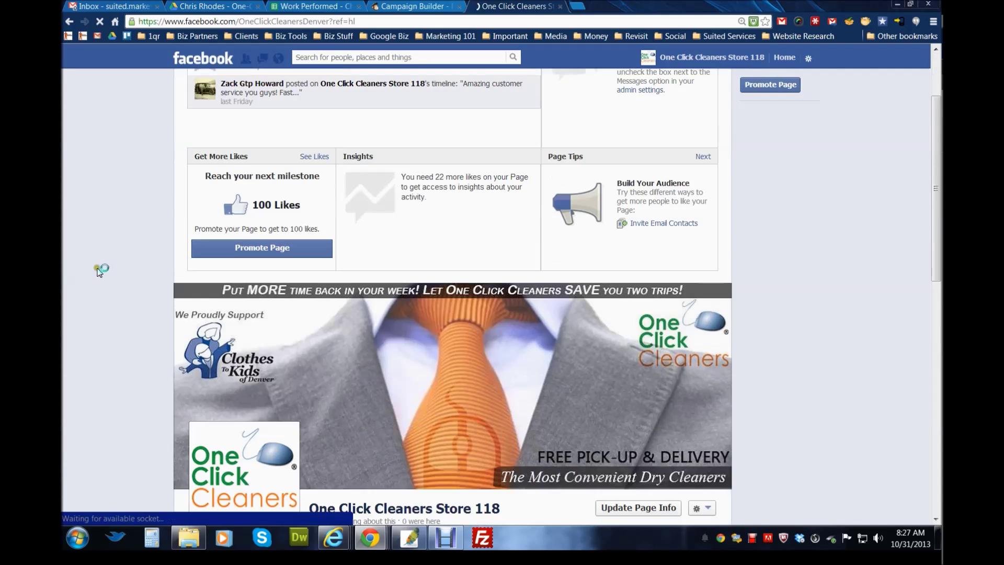
{"action": "scroll", "coordinate": [104, 275], "scroll_direction": "down", "scroll_amount": 4}
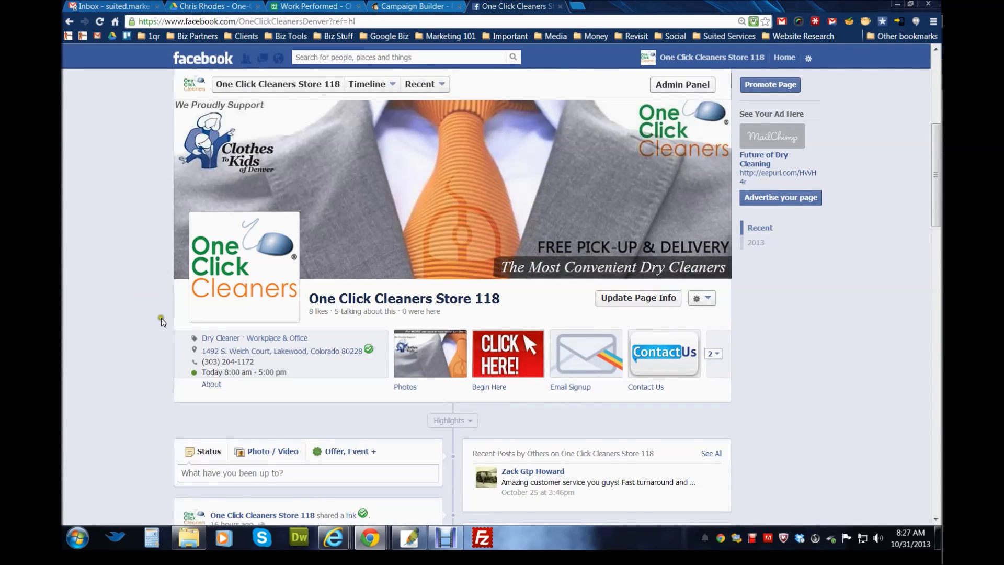
{"action": "left_click", "coordinate": [578, 366]}
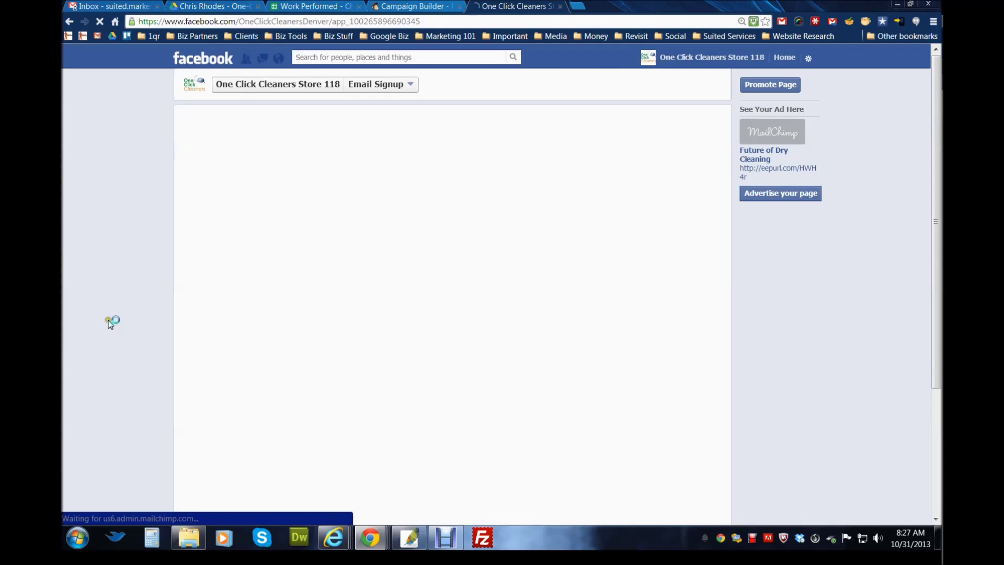
{"action": "left_click", "coordinate": [353, 58]}
{"action": "left_click", "coordinate": [278, 84]}
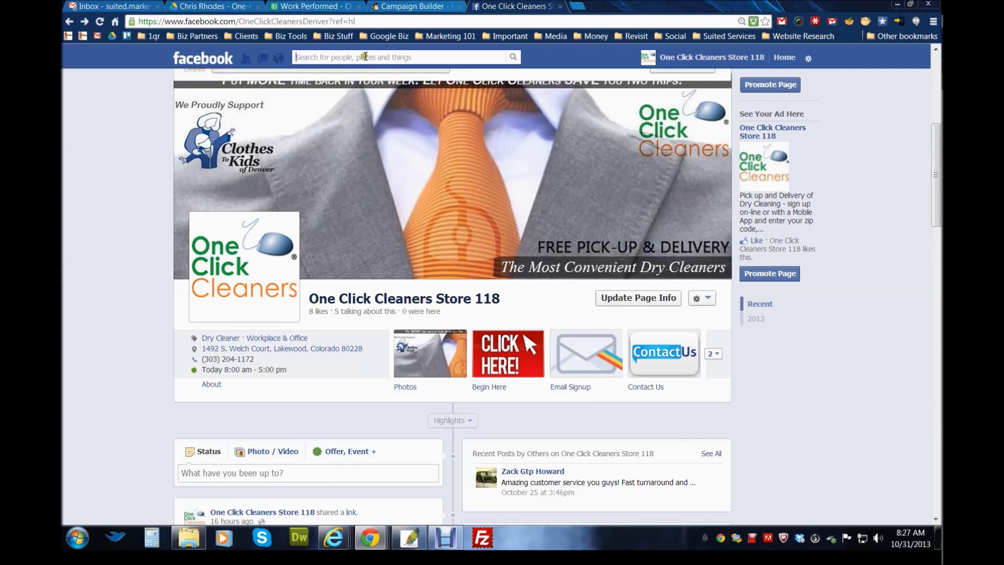
{"action": "type", "text": "mailch"}
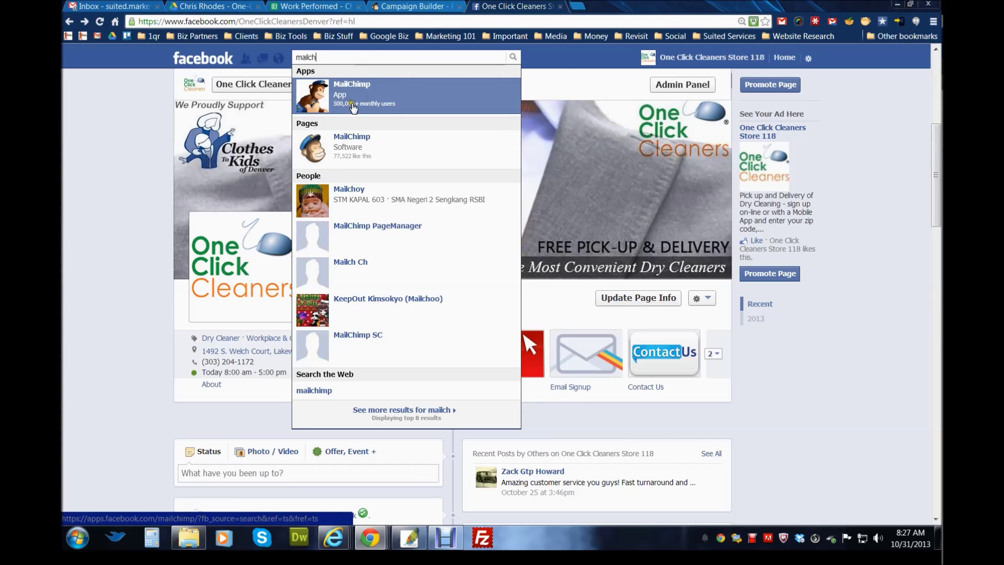
{"action": "left_click", "coordinate": [129, 203]}
{"action": "scroll", "coordinate": [126, 206], "scroll_direction": "down", "scroll_amount": 1}
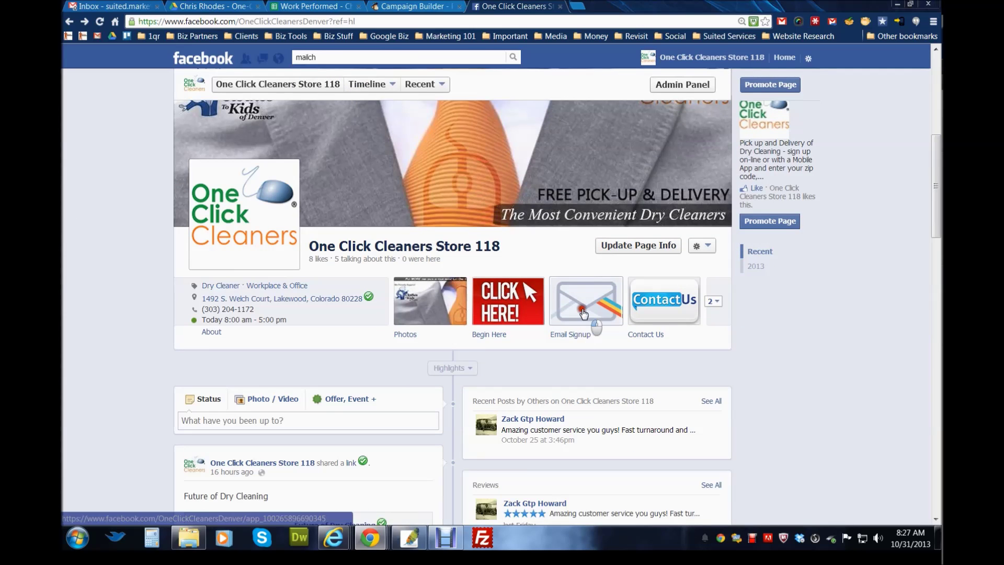
{"action": "left_click", "coordinate": [583, 314]}
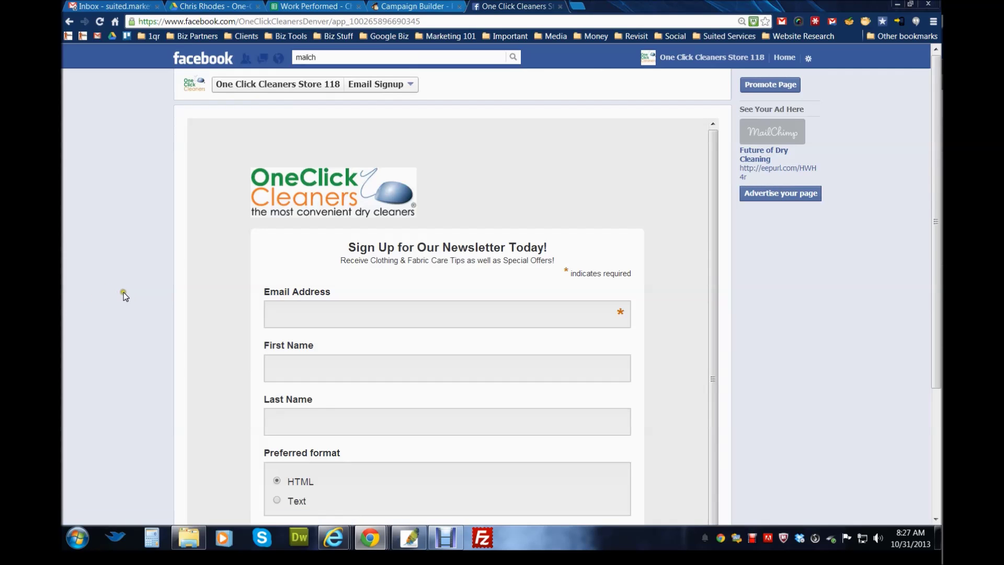
- Click through the Email Signup form's email, first name and last name fields
{"action": "scroll", "coordinate": [121, 298], "scroll_direction": "down", "scroll_amount": 1}
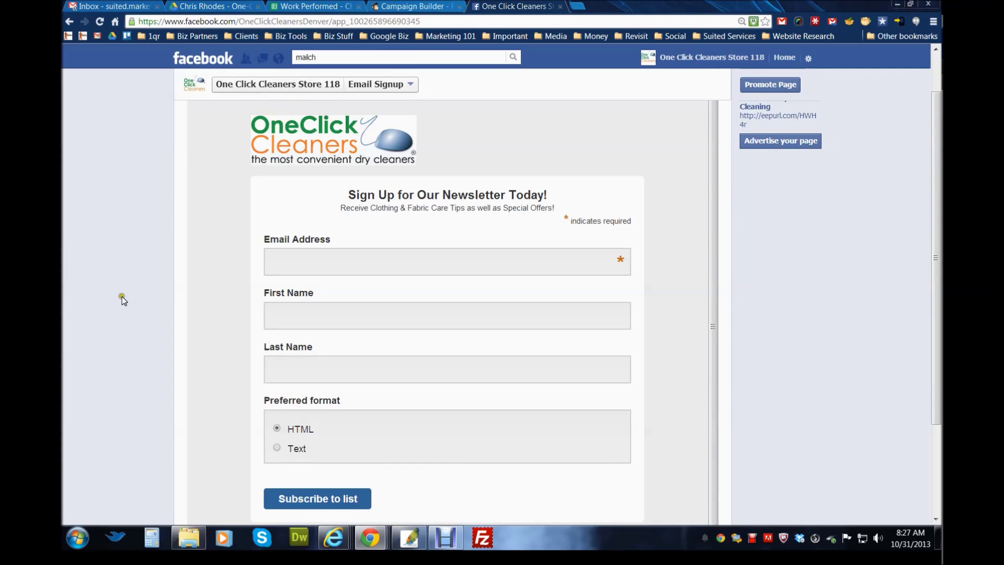
{"action": "scroll", "coordinate": [122, 296], "scroll_direction": "down", "scroll_amount": 1}
{"action": "scroll", "coordinate": [142, 262], "scroll_direction": "down", "scroll_amount": 1}
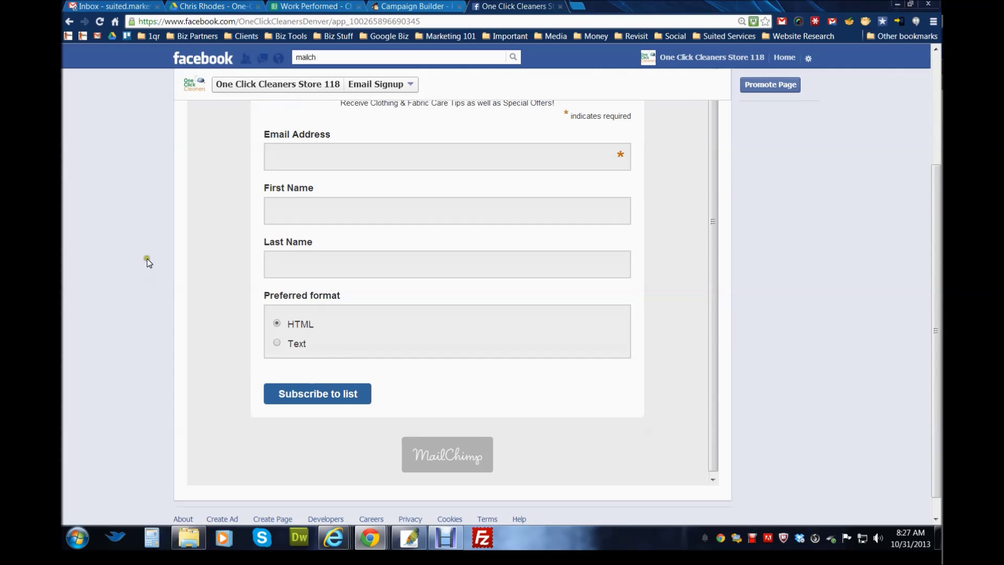
{"action": "scroll", "coordinate": [146, 257], "scroll_direction": "up", "scroll_amount": 2}
{"action": "scroll", "coordinate": [148, 248], "scroll_direction": "up", "scroll_amount": 1}
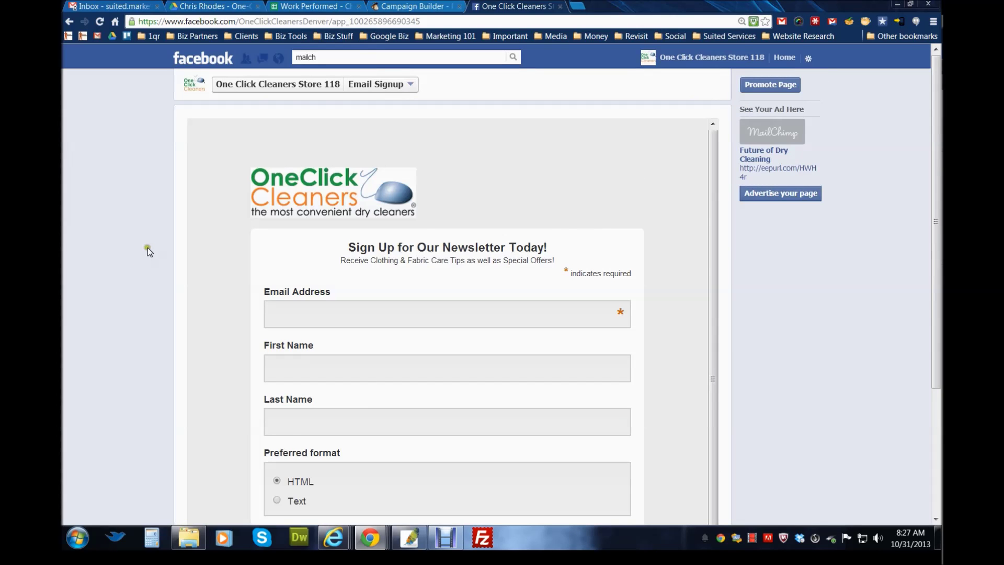
{"action": "scroll", "coordinate": [147, 247], "scroll_direction": "down", "scroll_amount": 1}
{"action": "left_click", "coordinate": [289, 267]}
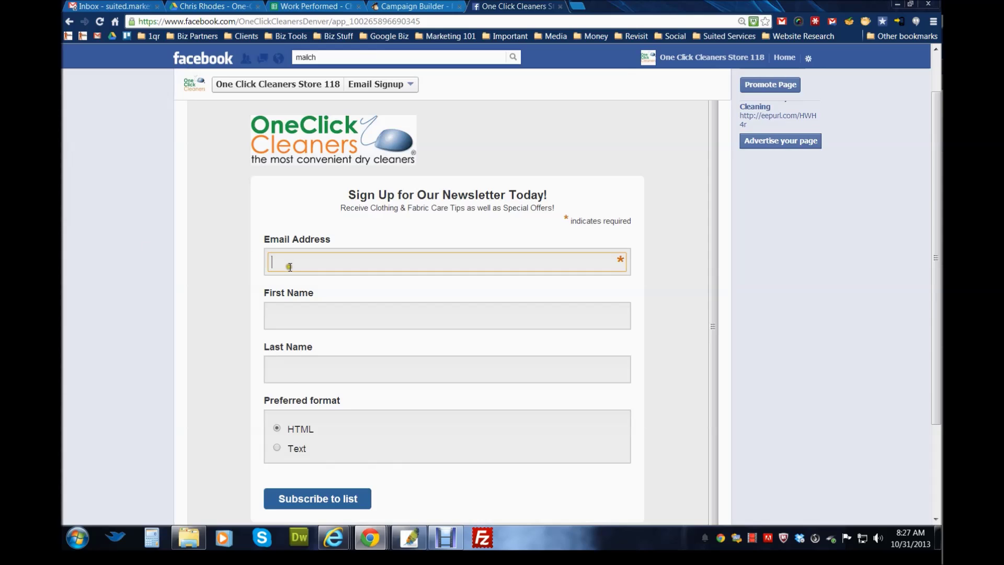
{"action": "left_click", "coordinate": [308, 310]}
{"action": "left_click", "coordinate": [314, 362]}
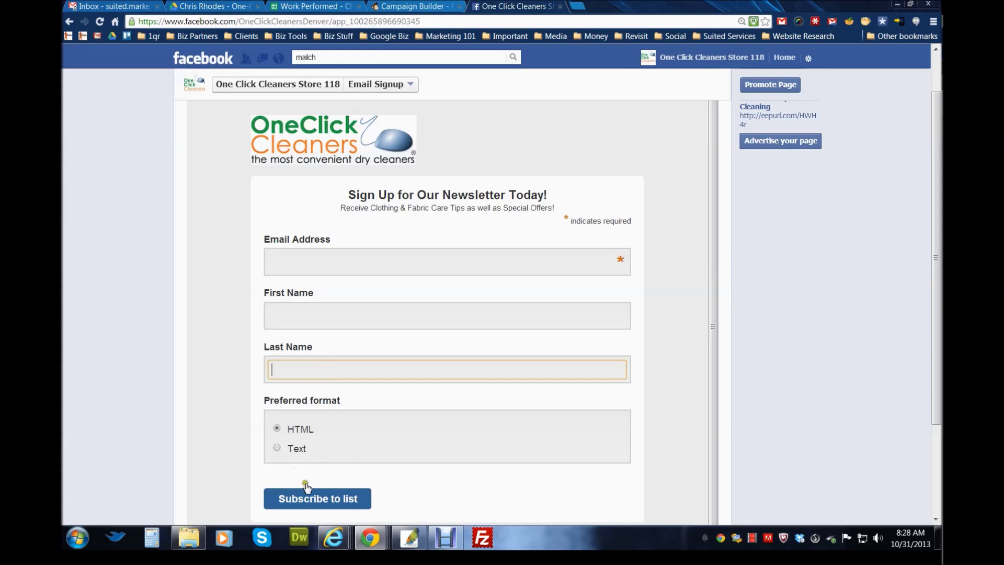
{"action": "scroll", "coordinate": [224, 428], "scroll_direction": "up", "scroll_amount": 1}
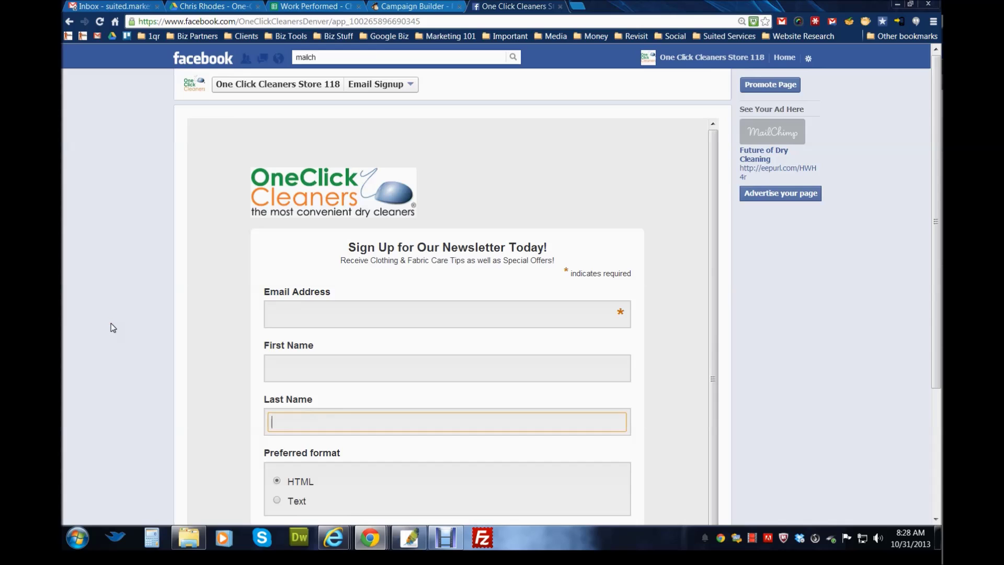
{"action": "scroll", "coordinate": [111, 325], "scroll_direction": "down", "scroll_amount": 1}
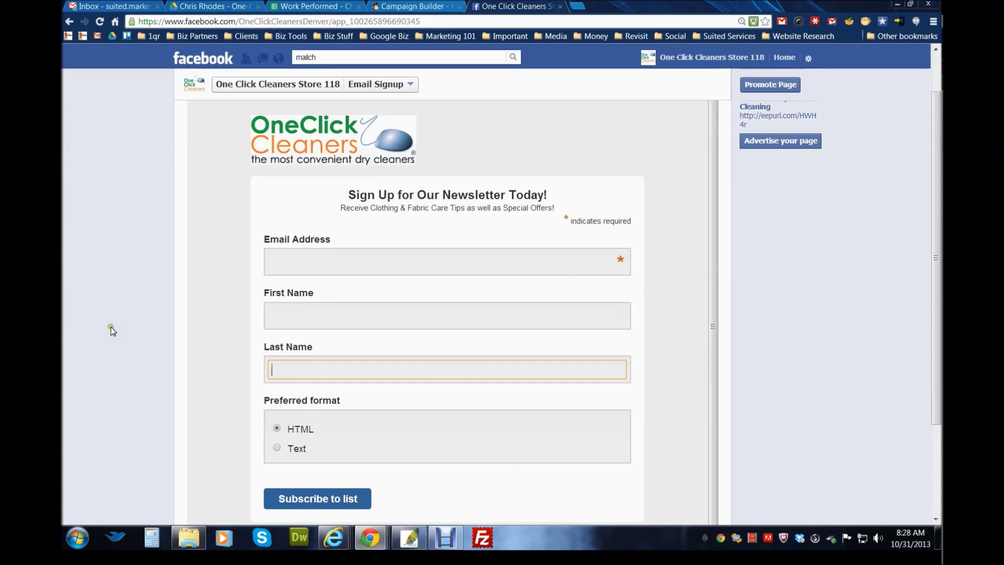
{"action": "scroll", "coordinate": [120, 330], "scroll_direction": "down", "scroll_amount": 1}
{"action": "scroll", "coordinate": [125, 331], "scroll_direction": "up", "scroll_amount": 2}
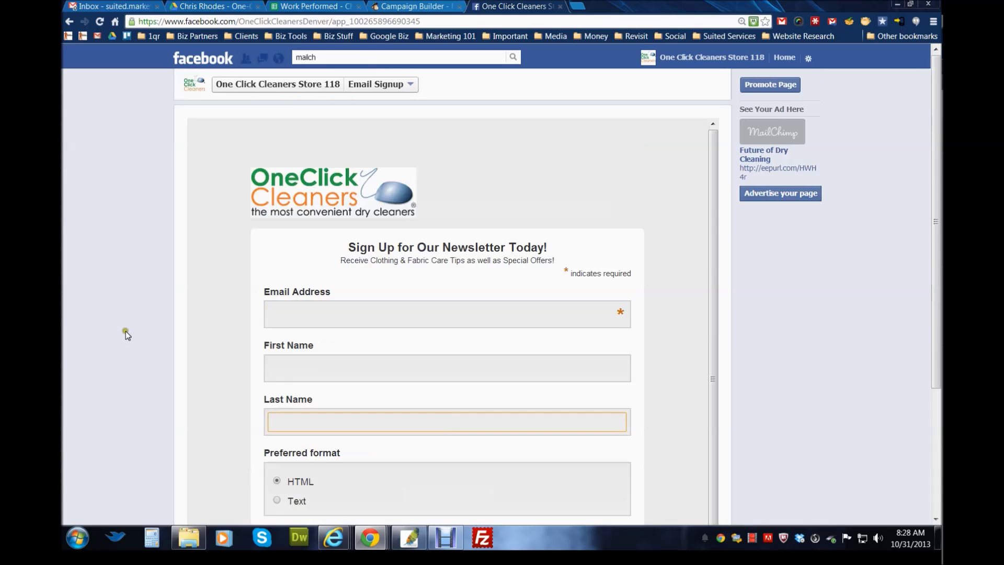
- Glance at the Gmail inbox, then return to the MailChimp Campaign Builder
{"action": "left_click", "coordinate": [108, 6]}
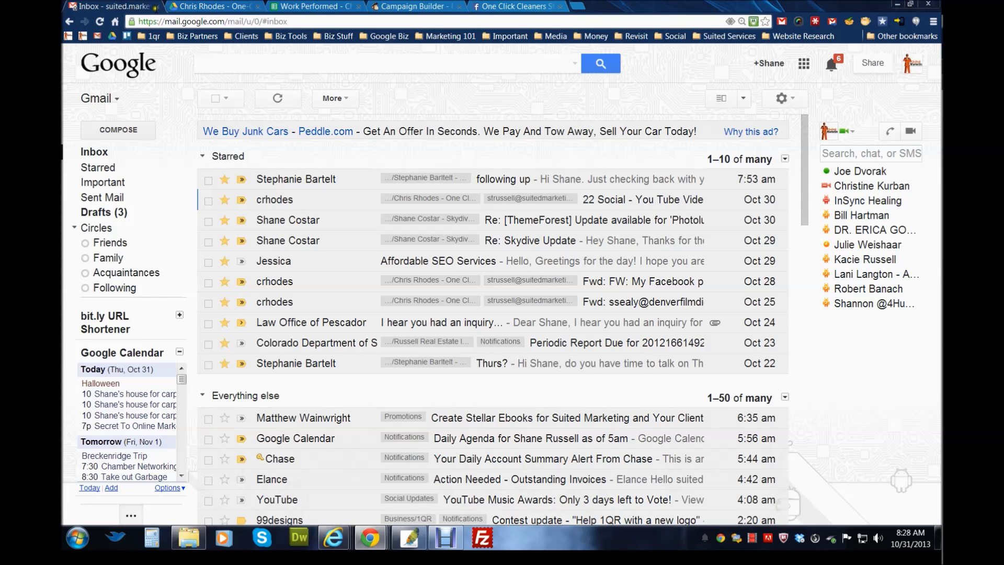
{"action": "left_click", "coordinate": [509, 6]}
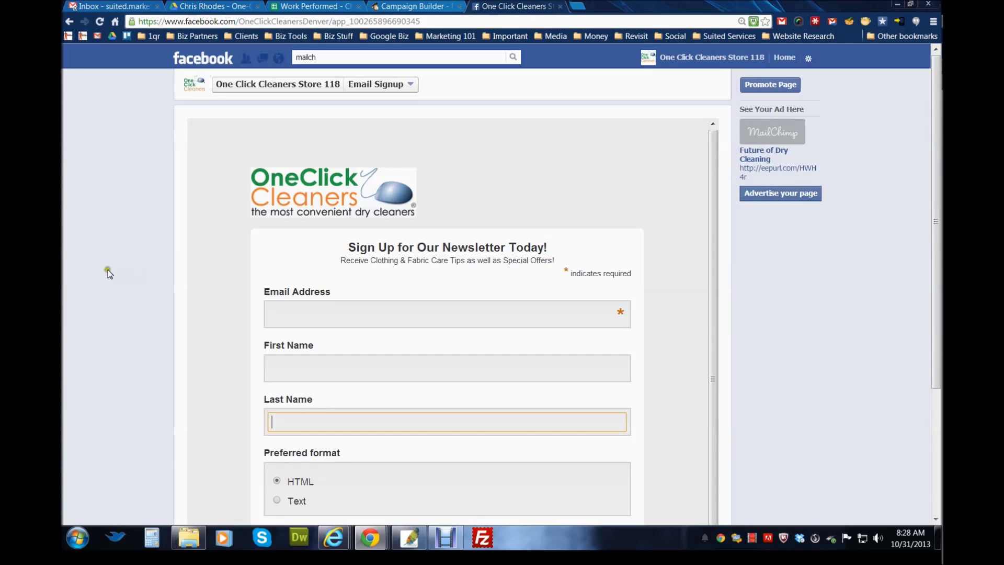
{"action": "left_click", "coordinate": [434, 6]}
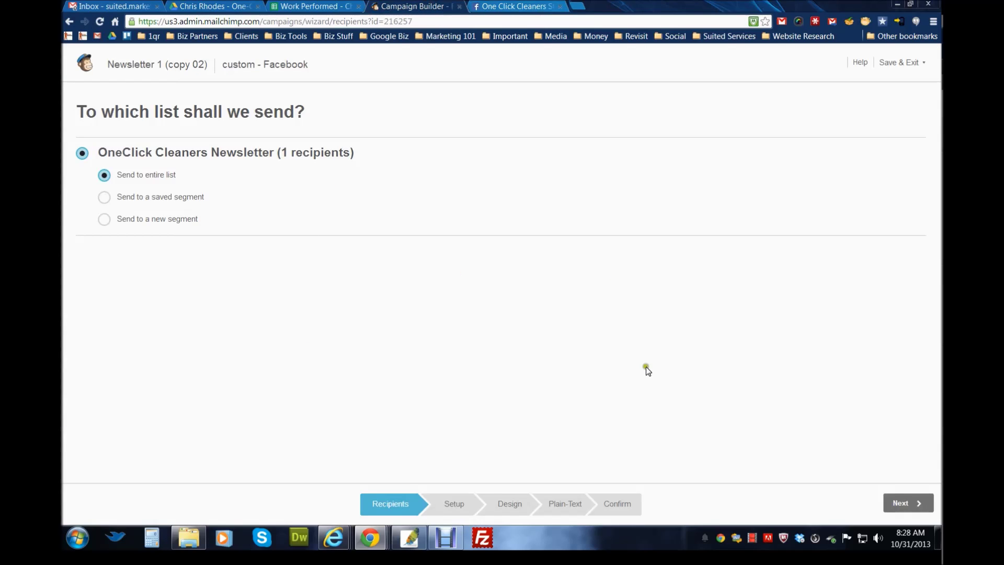
- Advance to Setup and review the campaign name, From name, subject and From email
{"action": "left_click", "coordinate": [900, 503]}
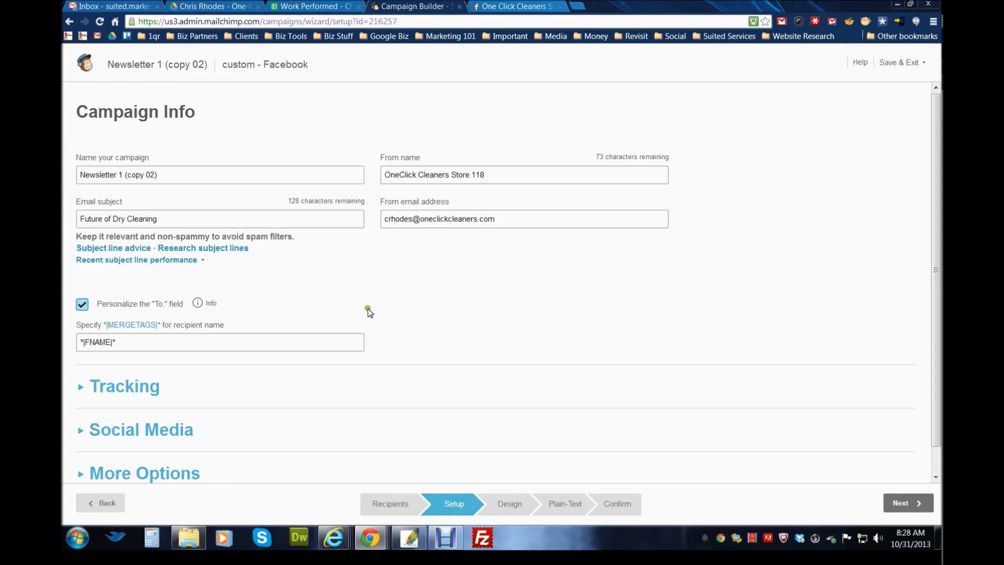
{"action": "left_click", "coordinate": [174, 176]}
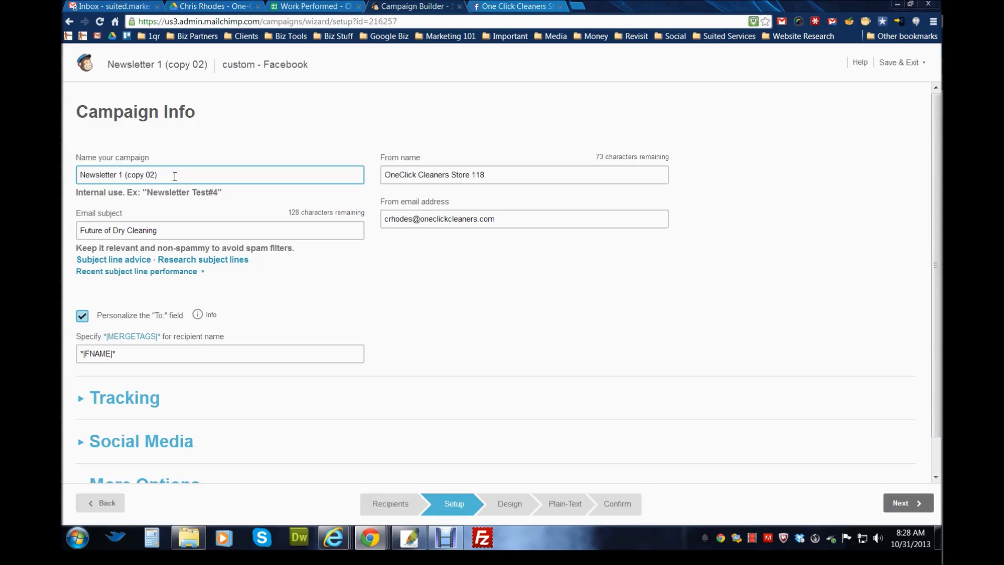
{"action": "left_click_drag", "start_coordinate": [174, 176], "coordinate": [71, 180]}
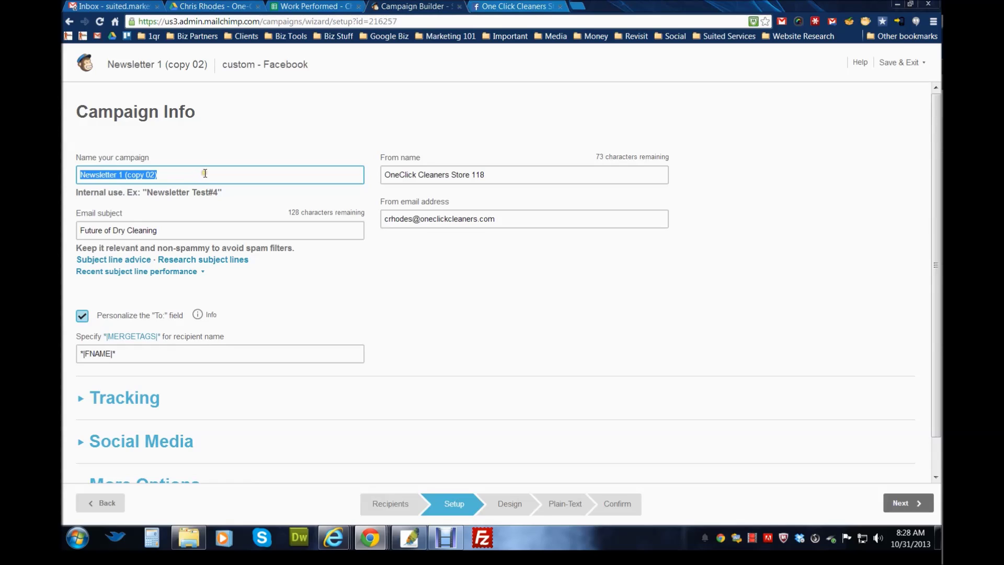
{"action": "left_click", "coordinate": [434, 175]}
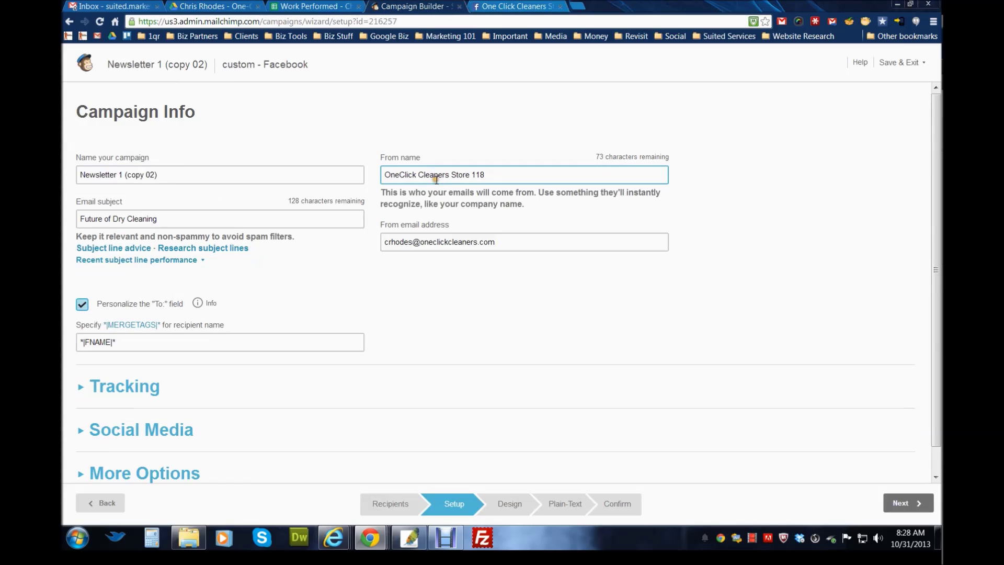
{"action": "left_click", "coordinate": [325, 217]}
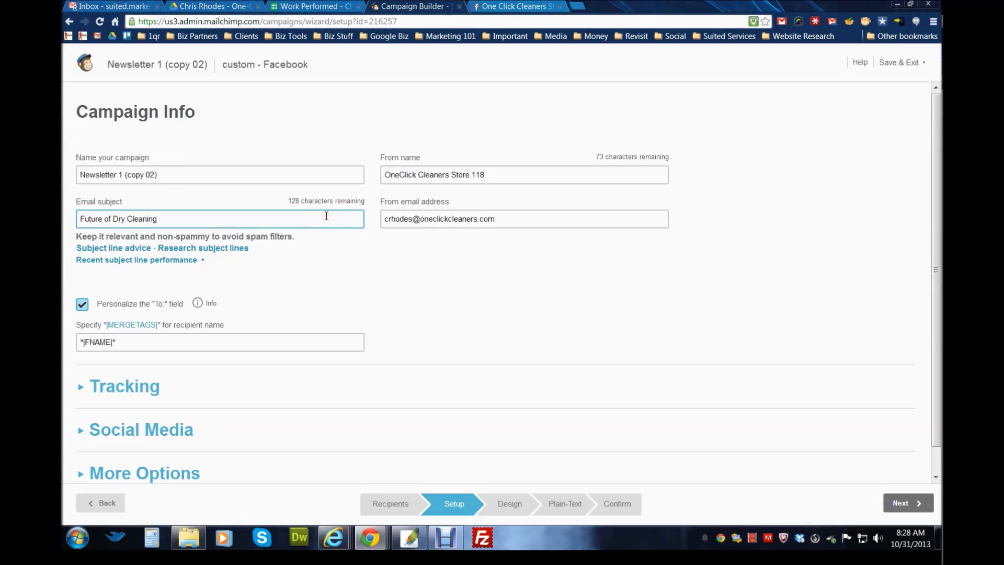
{"action": "left_click", "coordinate": [502, 220]}
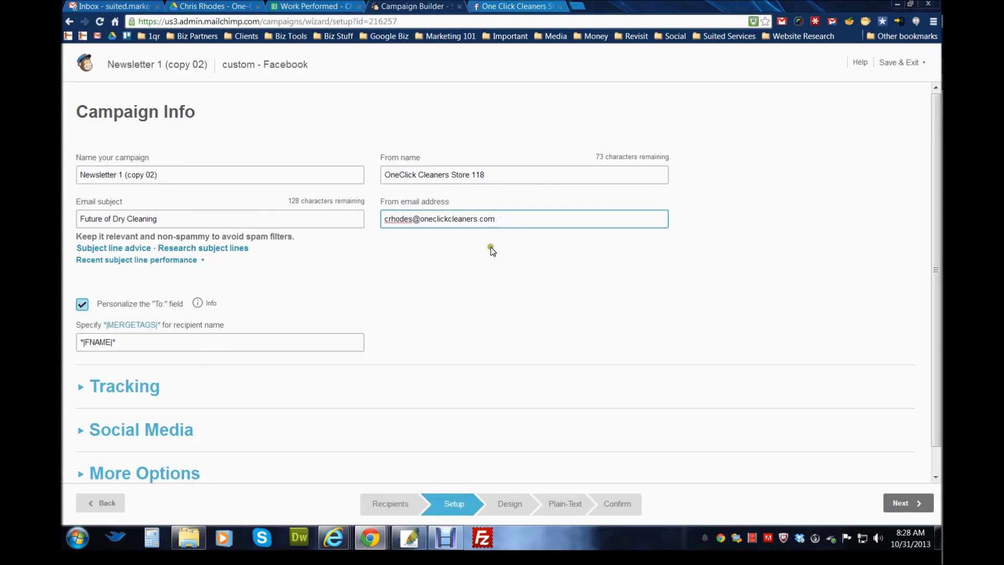
- Inspect the *|FNAME|* merge tag personalizing the To field
{"action": "scroll", "coordinate": [491, 247], "scroll_direction": "down", "scroll_amount": 1}
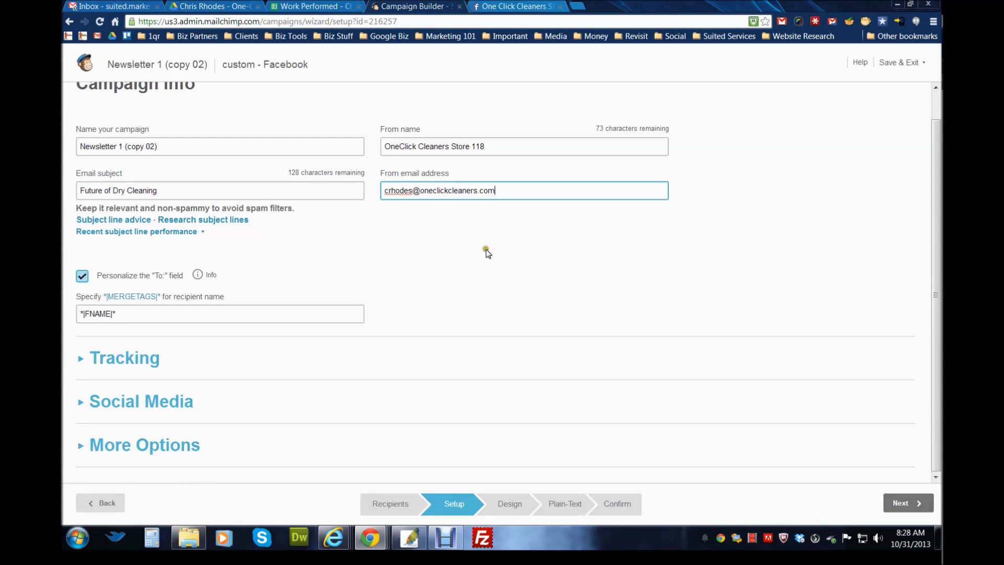
{"action": "left_click", "coordinate": [131, 313]}
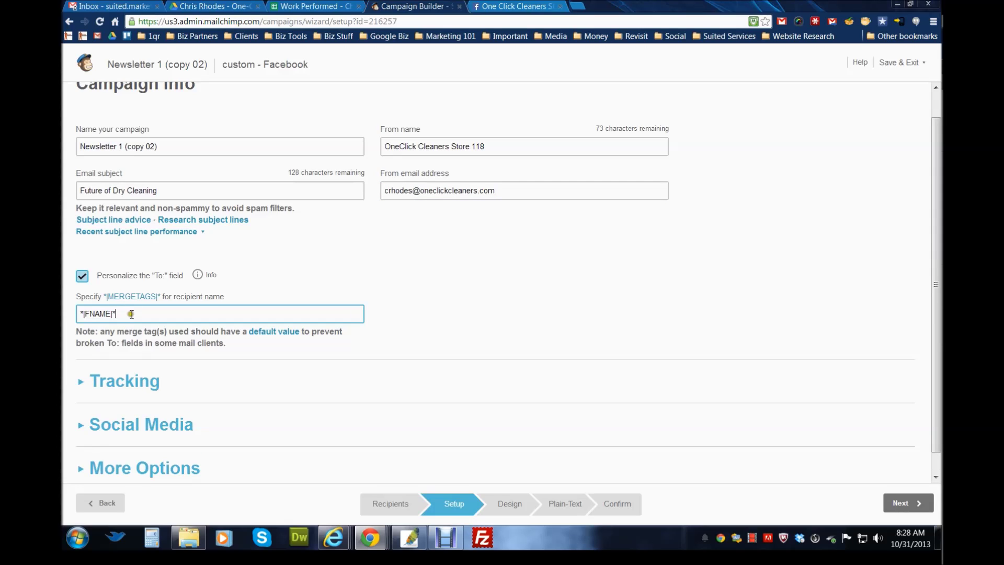
{"action": "double_click", "coordinate": [110, 313]}
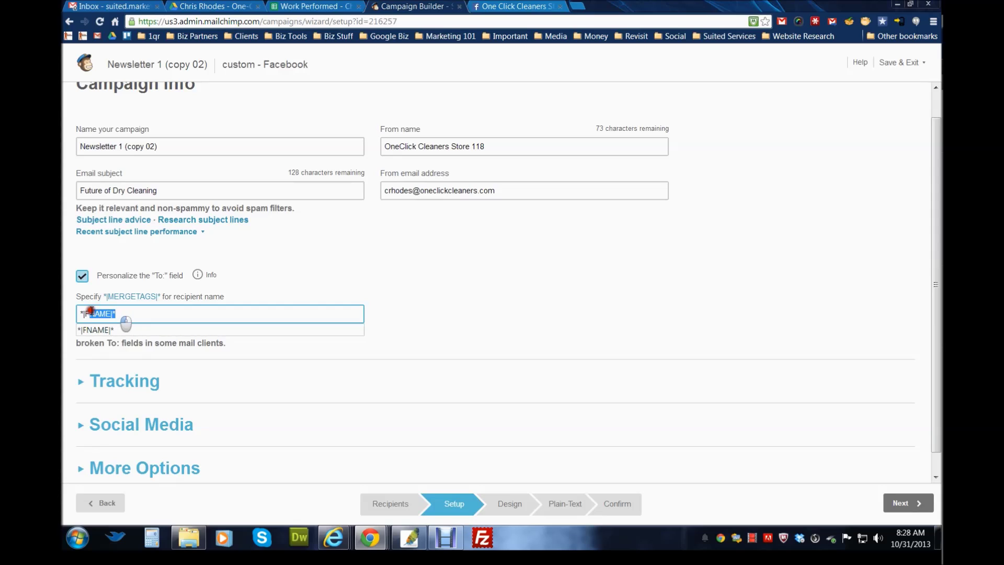
{"action": "left_click", "coordinate": [133, 312]}
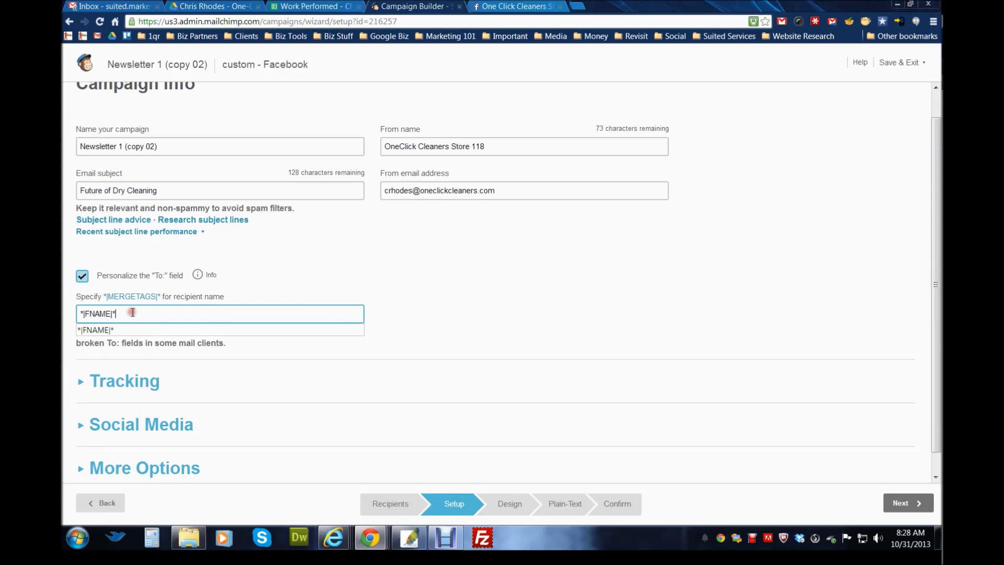
{"action": "left_click", "coordinate": [435, 312]}
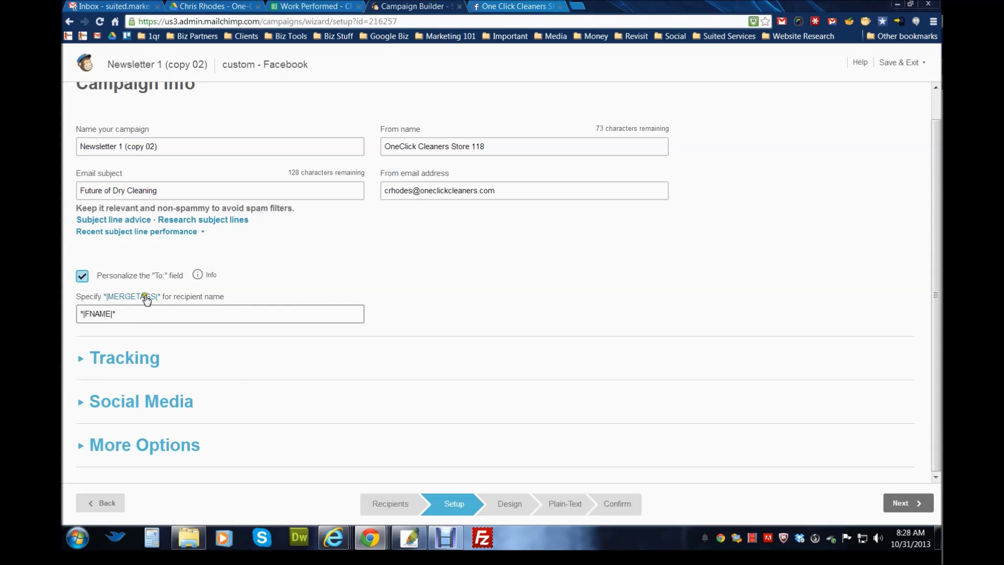
{"action": "left_click", "coordinate": [158, 365]}
- Review the Tracking and Social Media settings, keeping Facebook auto-post and its post text
{"action": "scroll", "coordinate": [291, 406], "scroll_direction": "down", "scroll_amount": 3}
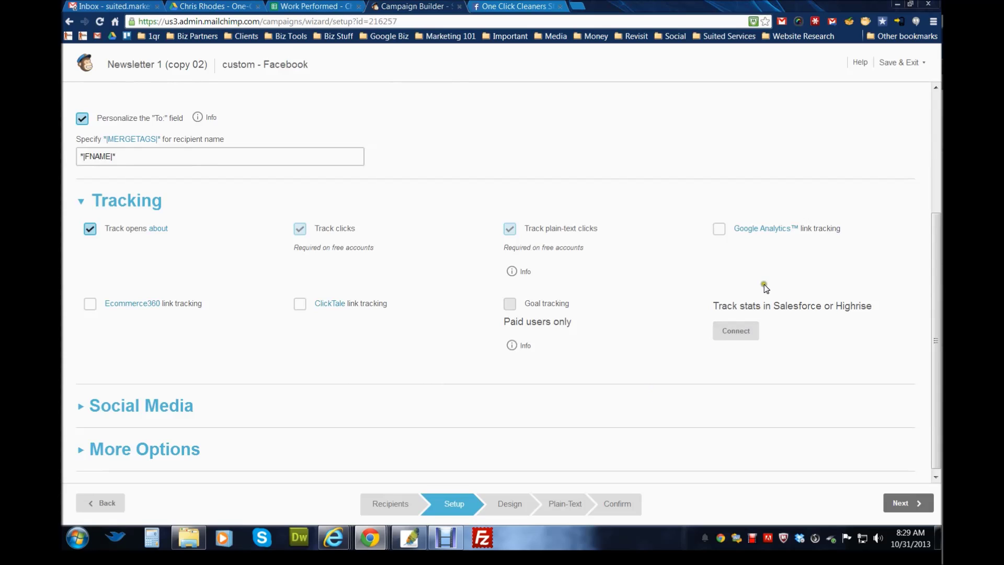
{"action": "left_click", "coordinate": [769, 229]}
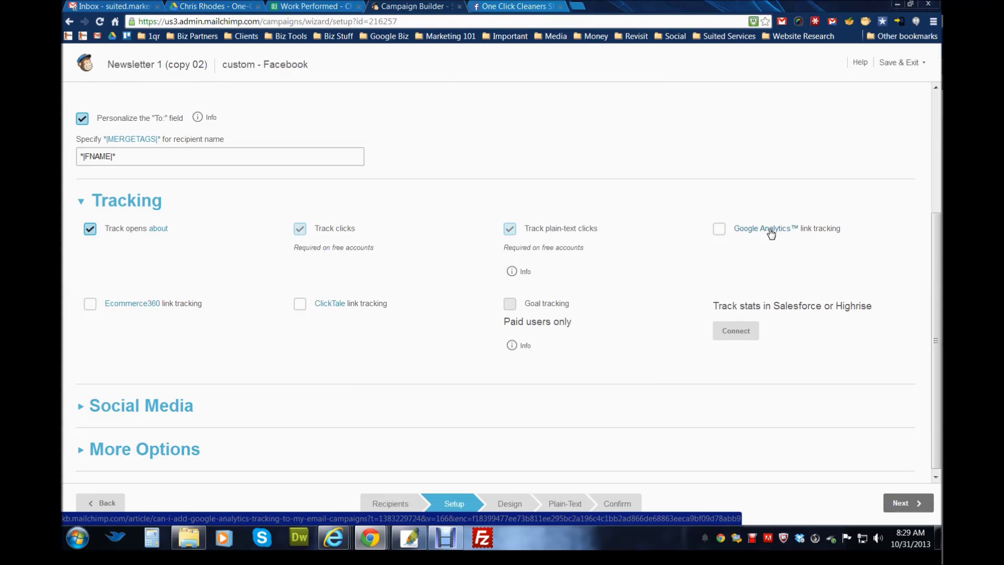
{"action": "left_click", "coordinate": [669, 324]}
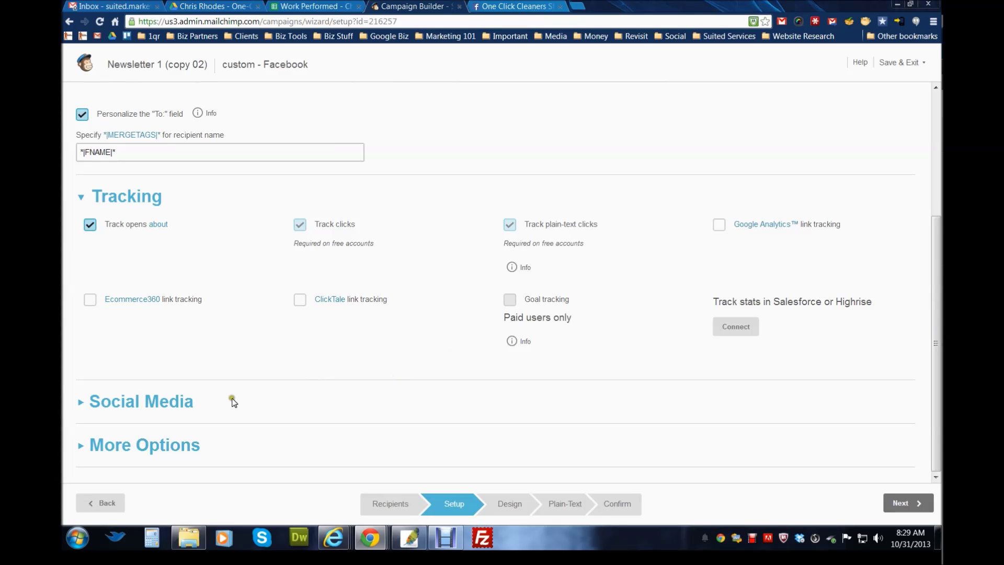
{"action": "left_click", "coordinate": [172, 403]}
{"action": "scroll", "coordinate": [191, 365], "scroll_direction": "down", "scroll_amount": 2}
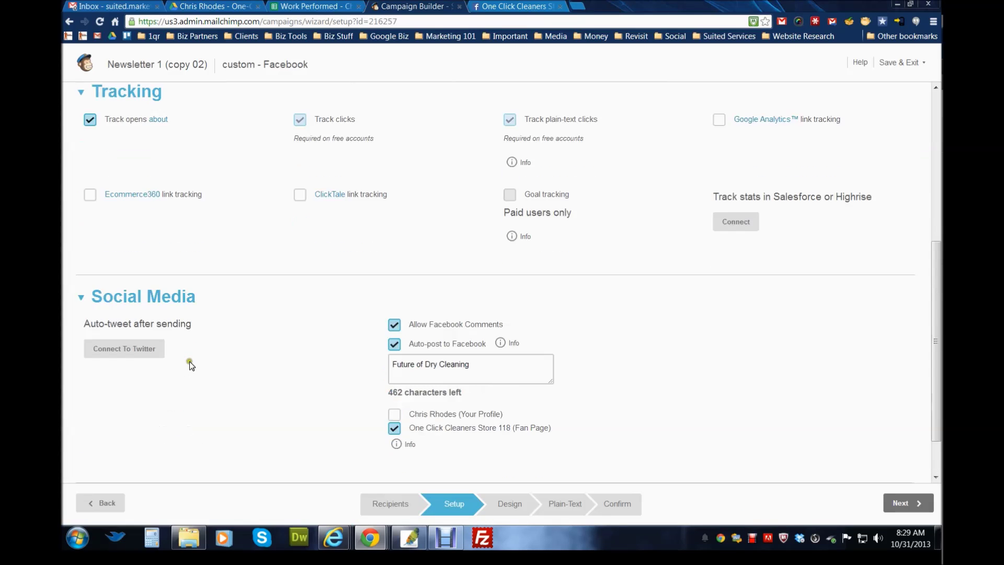
{"action": "scroll", "coordinate": [178, 361], "scroll_direction": "down", "scroll_amount": 1}
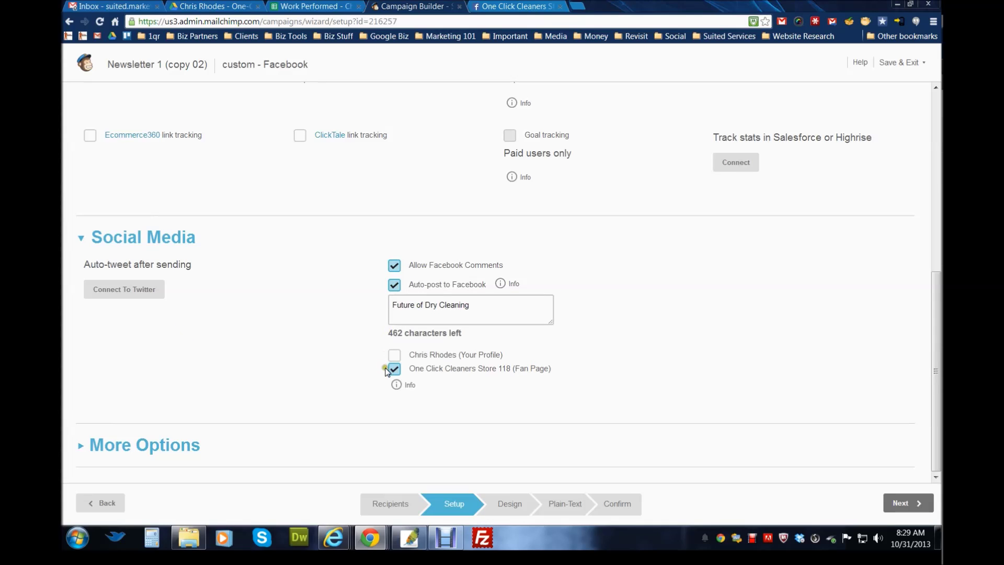
{"action": "left_click", "coordinate": [367, 355]}
{"action": "left_click", "coordinate": [510, 313]}
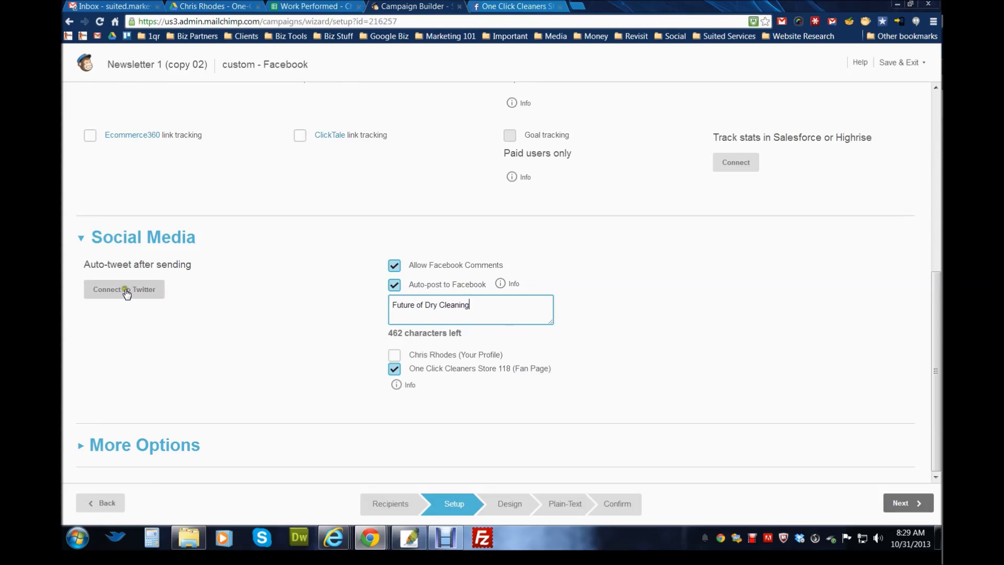
- In More Options, toggle Auto-convert video off and back on and read its Info popup
{"action": "left_click", "coordinate": [164, 445]}
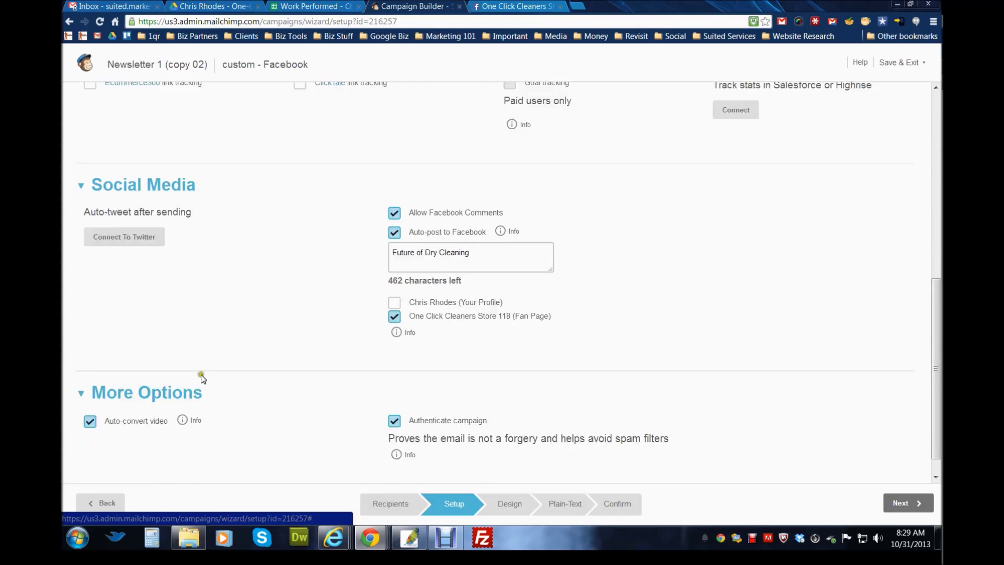
{"action": "scroll", "coordinate": [219, 370], "scroll_direction": "down", "scroll_amount": 1}
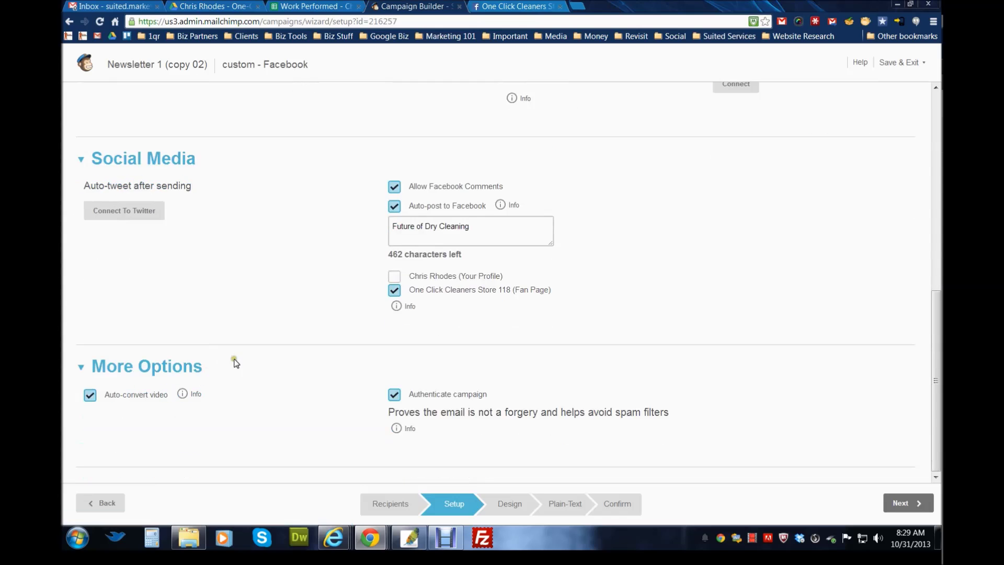
{"action": "left_click", "coordinate": [135, 399]}
{"action": "left_click", "coordinate": [91, 396]}
{"action": "left_click", "coordinate": [182, 395]}
{"action": "left_click", "coordinate": [152, 425]}
{"action": "left_click", "coordinate": [183, 400]}
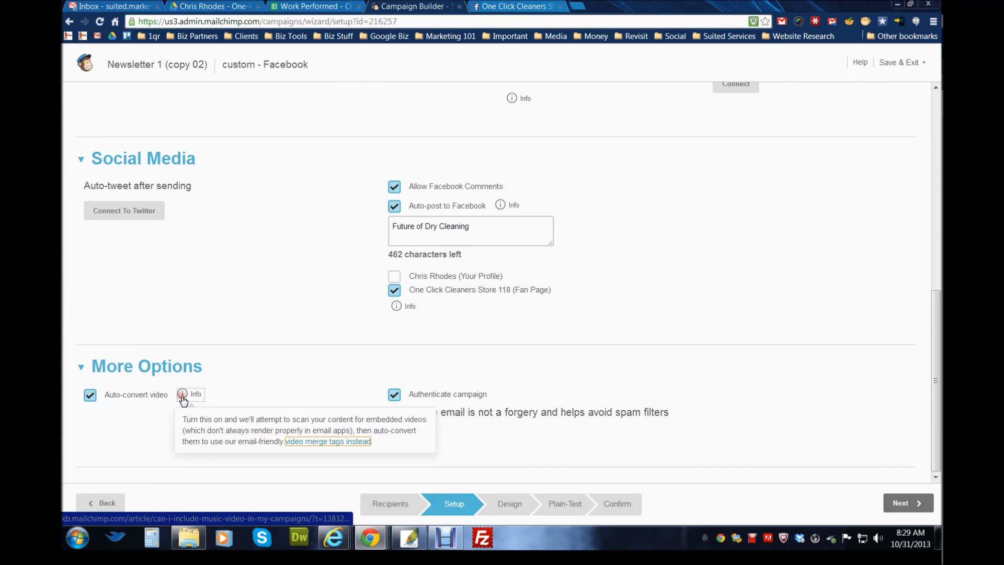
{"action": "left_click", "coordinate": [240, 393]}
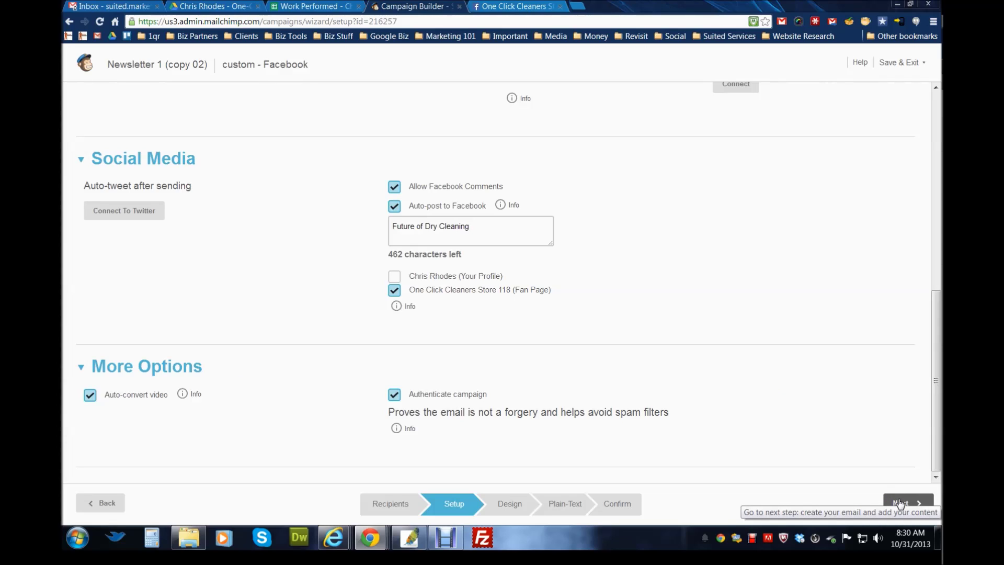
{"action": "left_click", "coordinate": [112, 6]}
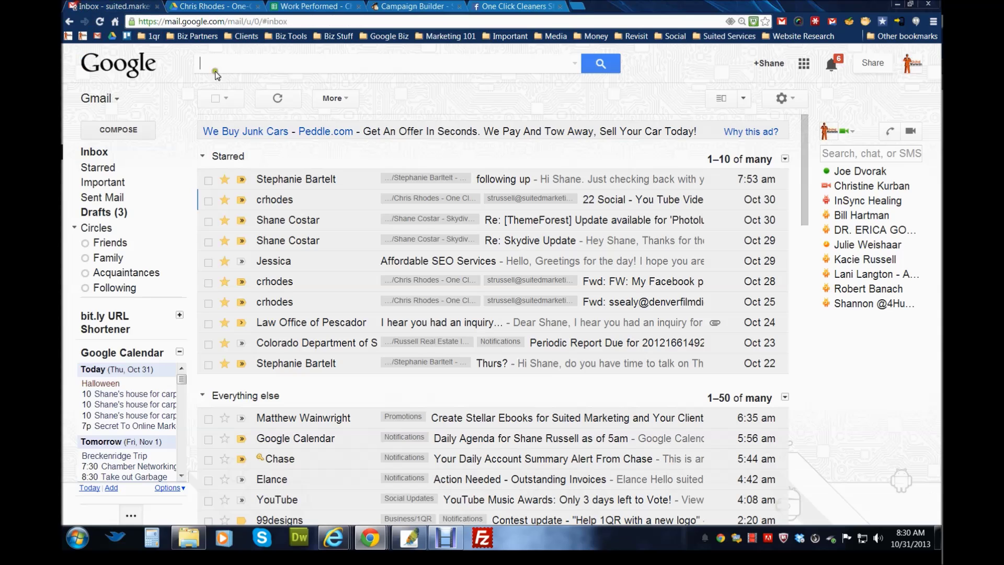
- Glance at the 22 Social - You Tube Video email, then return to the inbox
{"action": "left_click", "coordinate": [565, 200]}
{"action": "scroll", "coordinate": [546, 238], "scroll_direction": "down", "scroll_amount": 4}
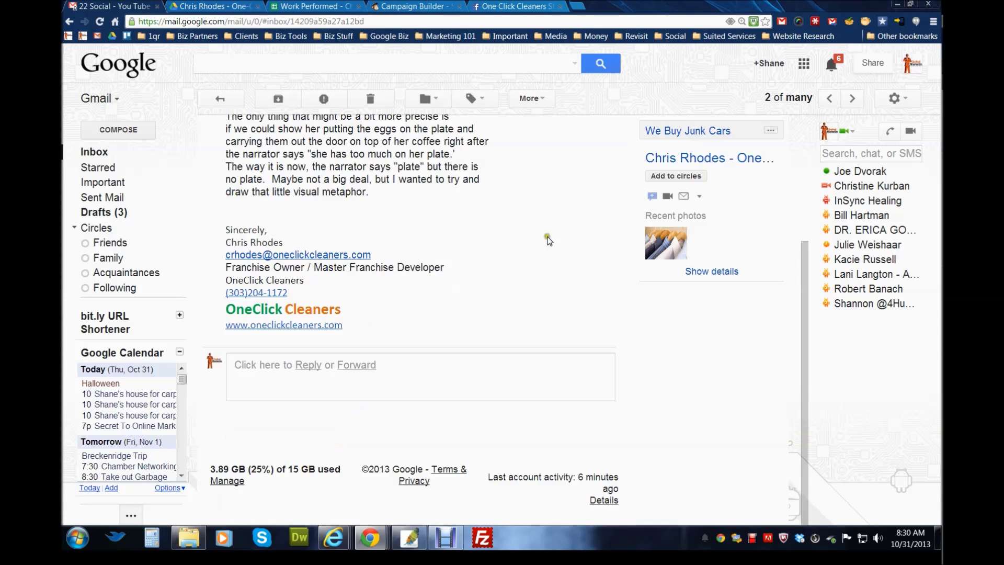
{"action": "scroll", "coordinate": [547, 240], "scroll_direction": "up", "scroll_amount": 4}
{"action": "key", "text": "alt+Left"}
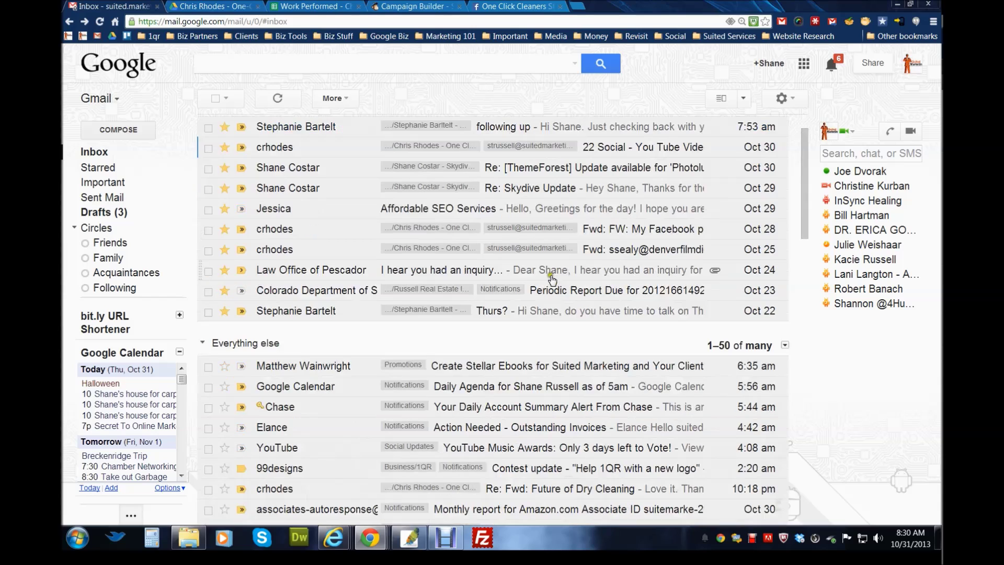
{"action": "scroll", "coordinate": [555, 345], "scroll_direction": "down", "scroll_amount": 1}
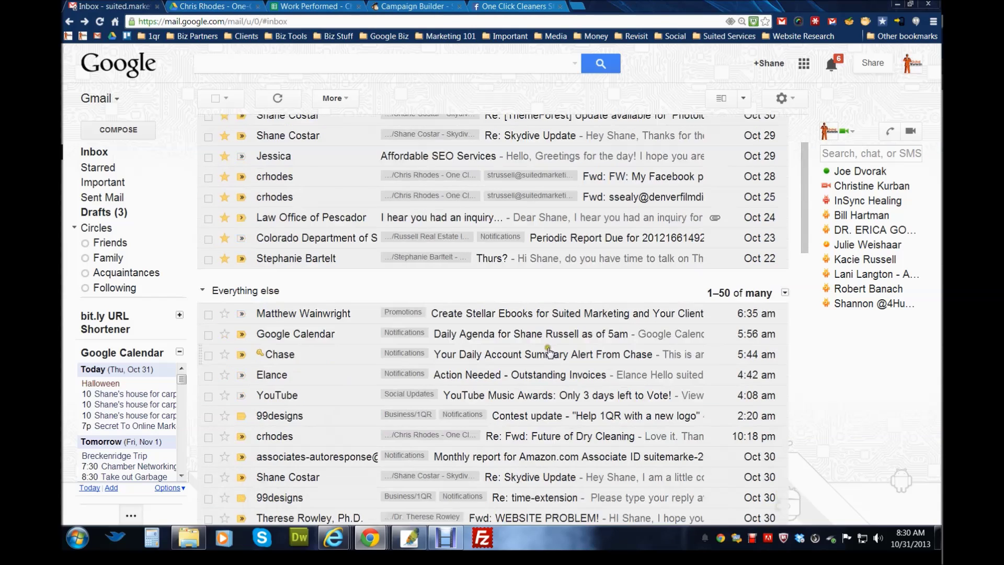
{"action": "scroll", "coordinate": [549, 354], "scroll_direction": "down", "scroll_amount": 3}
- Read the Re: Fwd: Future of Dry Cleaning thread and list its Suited Marketing label conversations
{"action": "left_click", "coordinate": [558, 279]}
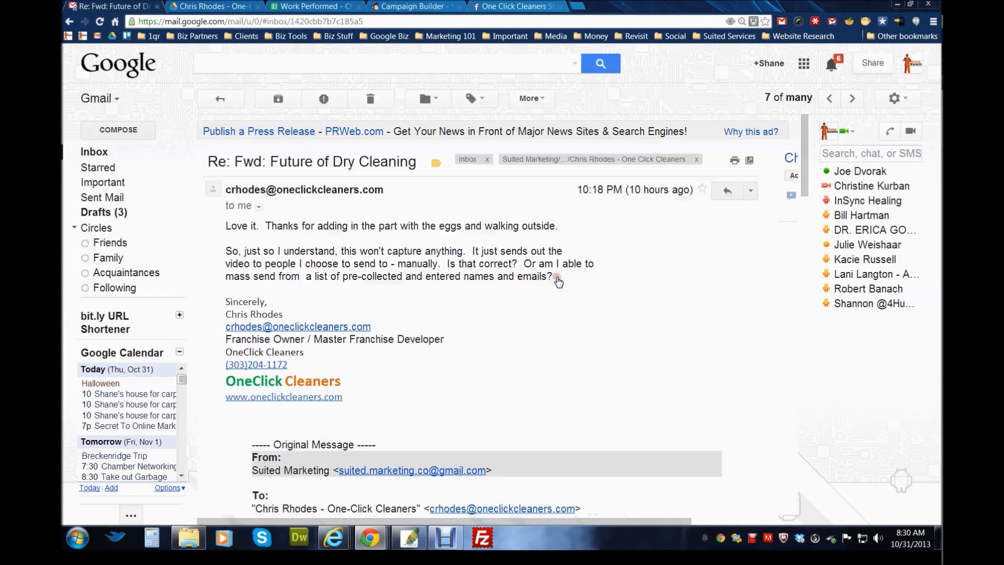
{"action": "scroll", "coordinate": [558, 281], "scroll_direction": "down", "scroll_amount": 15}
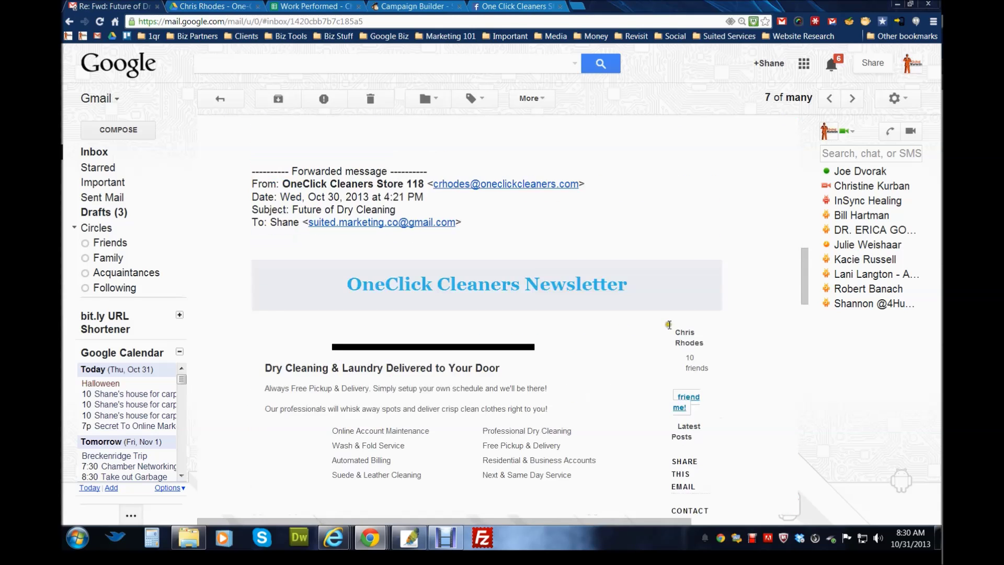
{"action": "scroll", "coordinate": [675, 328], "scroll_direction": "down", "scroll_amount": 2}
{"action": "scroll", "coordinate": [575, 236], "scroll_direction": "up", "scroll_amount": 8}
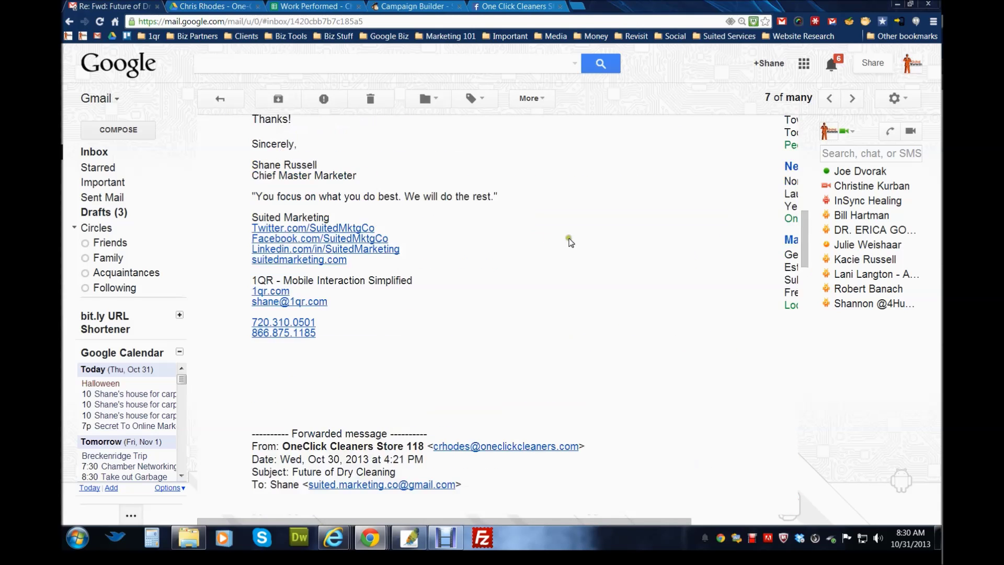
{"action": "scroll", "coordinate": [570, 242], "scroll_direction": "up", "scroll_amount": 10}
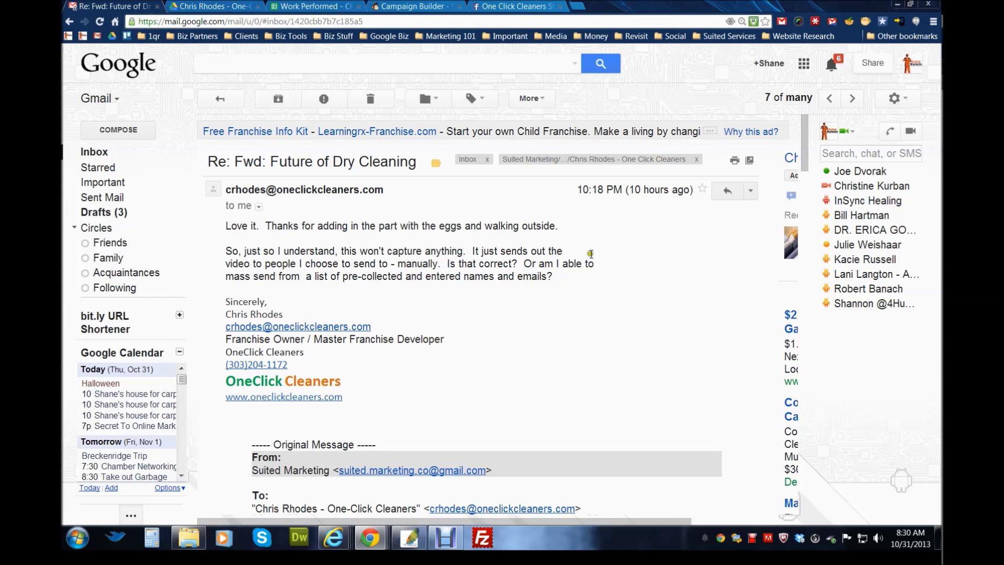
{"action": "left_click", "coordinate": [560, 159]}
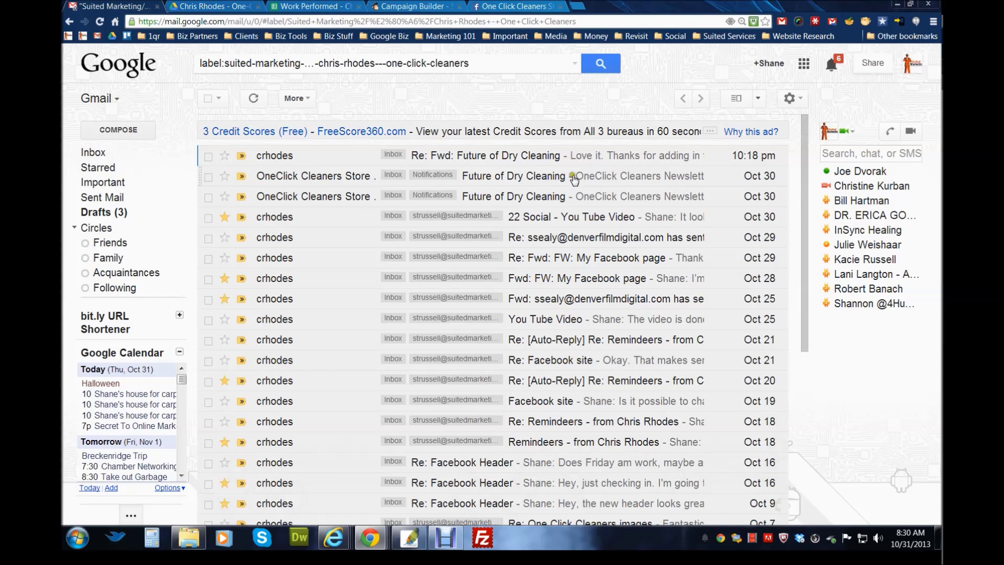
- Open the Future of Dry Cleaning newsletter email and look it over through the video and footer
{"action": "left_click", "coordinate": [576, 178]}
{"action": "scroll", "coordinate": [600, 338], "scroll_direction": "down", "scroll_amount": 1}
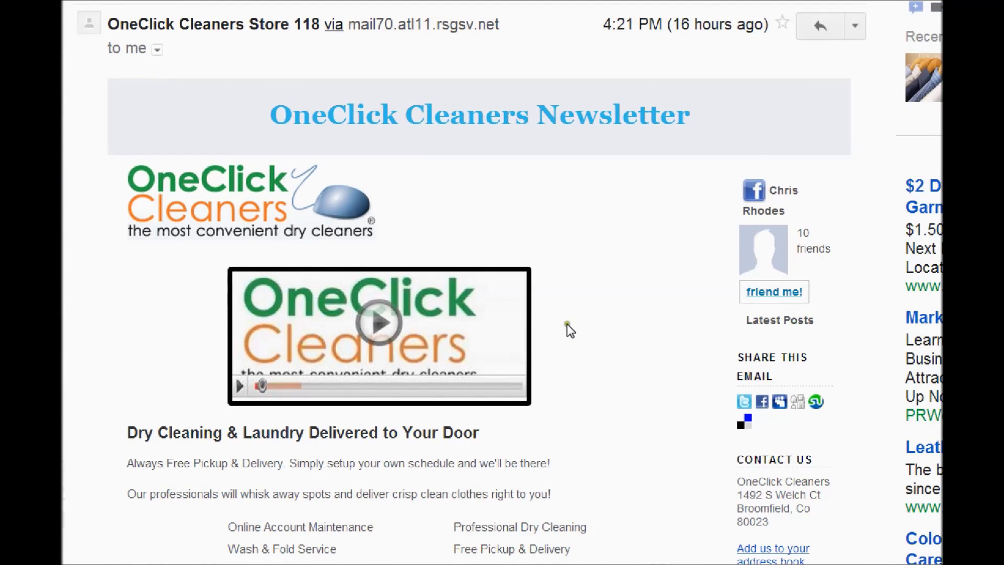
{"action": "scroll", "coordinate": [601, 318], "scroll_direction": "down", "scroll_amount": 3}
{"action": "scroll", "coordinate": [589, 344], "scroll_direction": "down", "scroll_amount": 5}
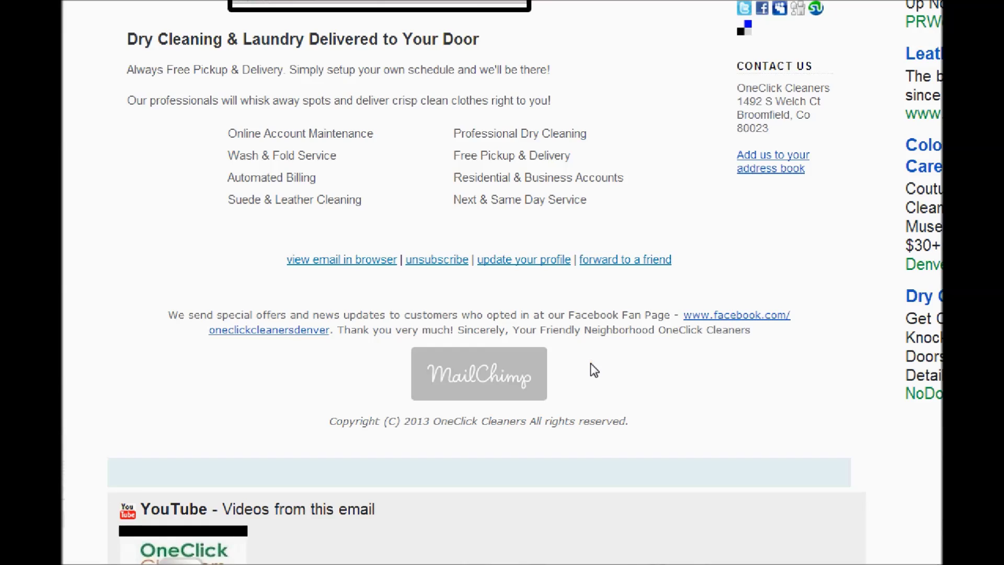
{"action": "scroll", "coordinate": [591, 364], "scroll_direction": "down", "scroll_amount": 3}
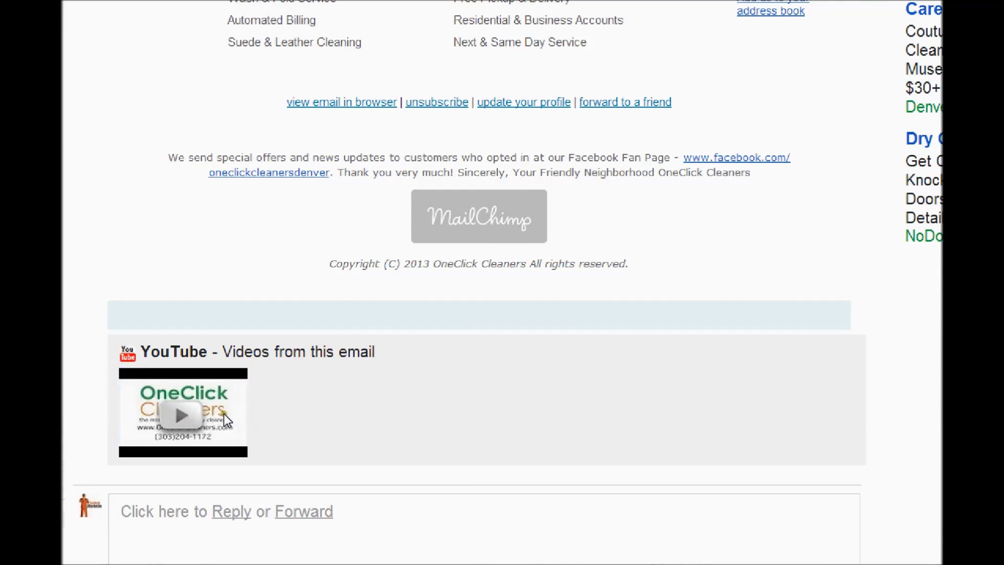
{"action": "scroll", "coordinate": [223, 413], "scroll_direction": "up", "scroll_amount": 6}
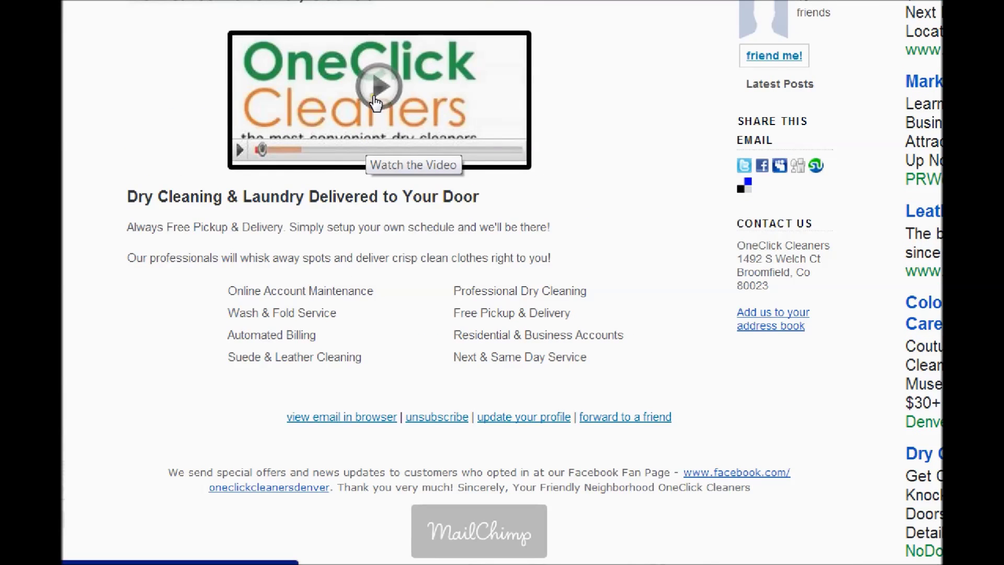
{"action": "scroll", "coordinate": [391, 230], "scroll_direction": "up", "scroll_amount": 2}
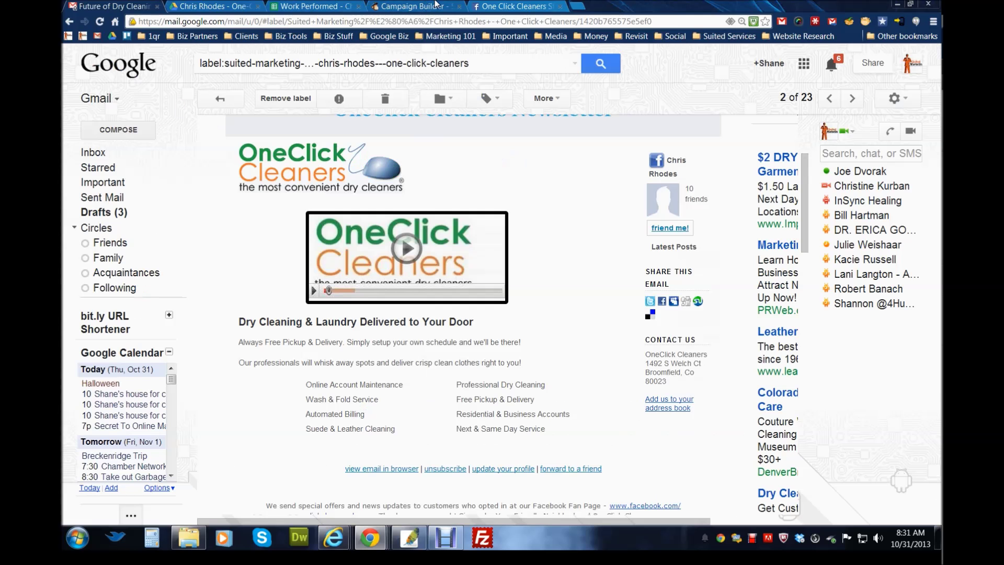
- Advance Newsletter 1 (copy 02) to the Design step and open its main body block's editor
{"action": "left_click", "coordinate": [415, 6]}
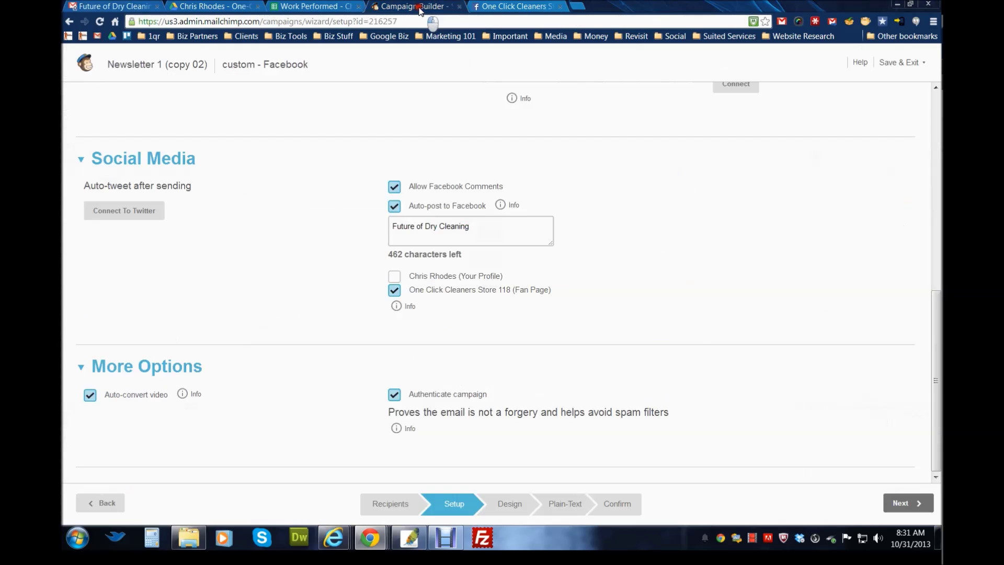
{"action": "left_click", "coordinate": [895, 503]}
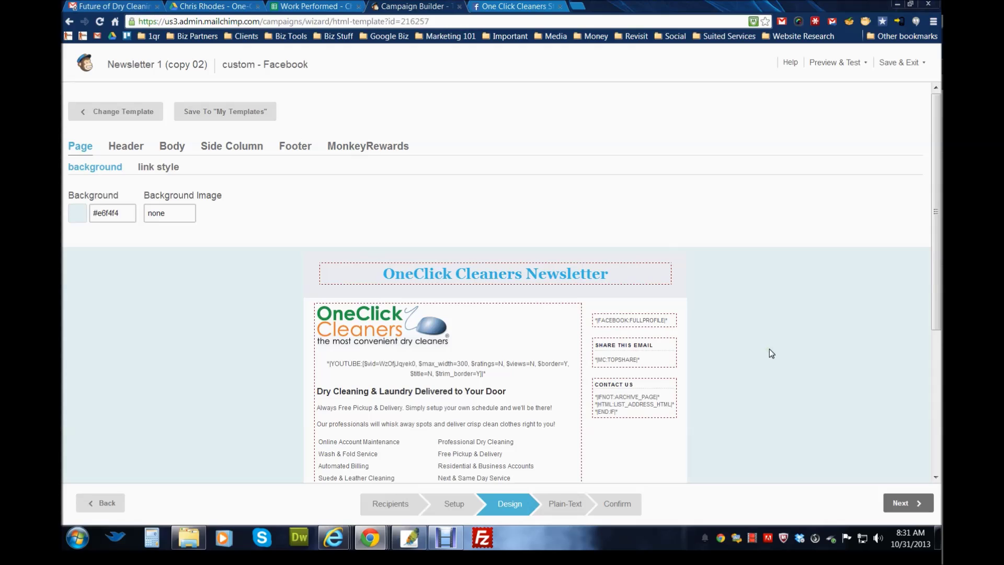
{"action": "scroll", "coordinate": [769, 349], "scroll_direction": "down", "scroll_amount": 2}
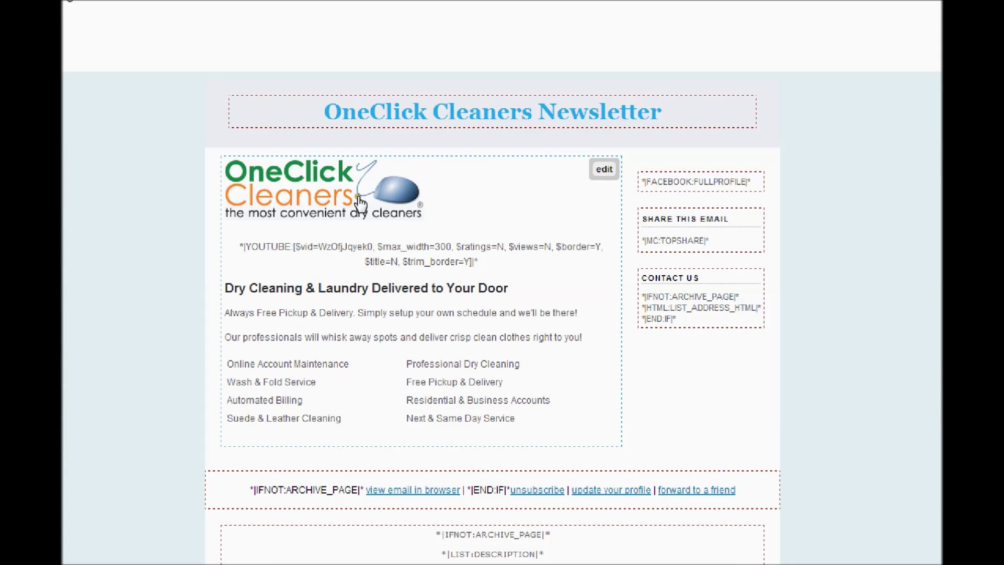
{"action": "scroll", "coordinate": [516, 347], "scroll_direction": "down", "scroll_amount": 2}
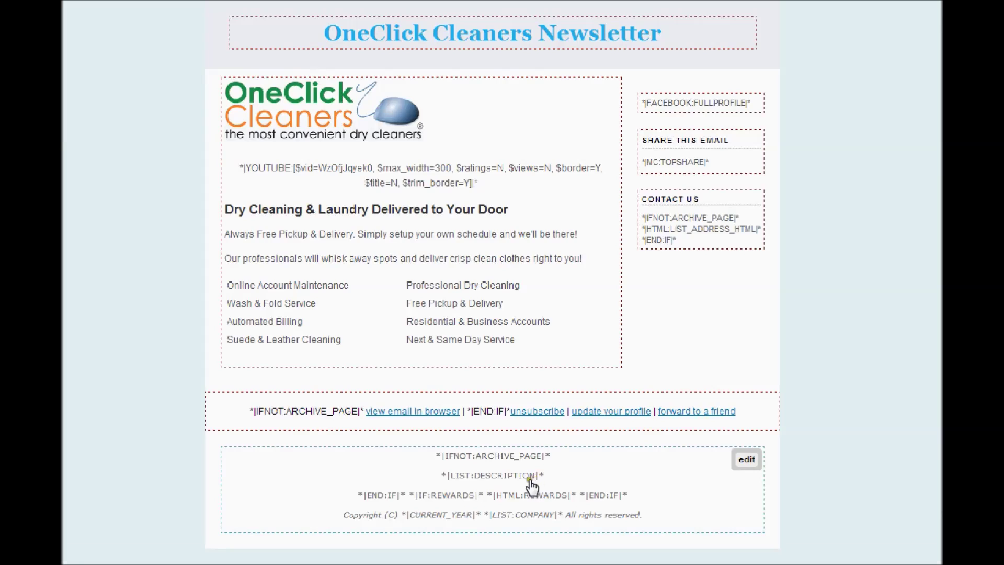
{"action": "scroll", "coordinate": [528, 473], "scroll_direction": "down", "scroll_amount": 2}
{"action": "scroll", "coordinate": [525, 459], "scroll_direction": "up", "scroll_amount": 6}
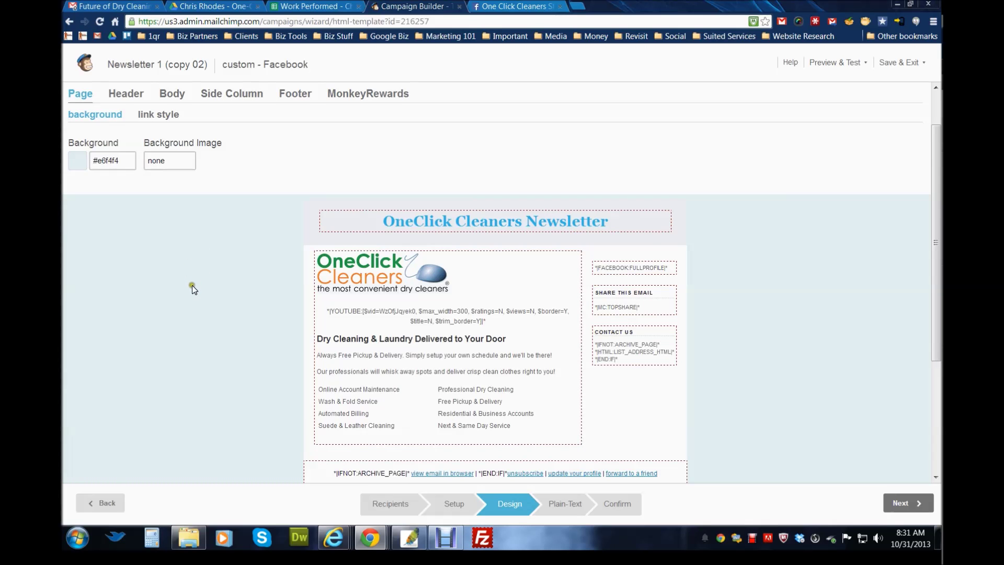
{"action": "scroll", "coordinate": [193, 286], "scroll_direction": "down", "scroll_amount": 3}
{"action": "scroll", "coordinate": [204, 288], "scroll_direction": "down", "scroll_amount": 1}
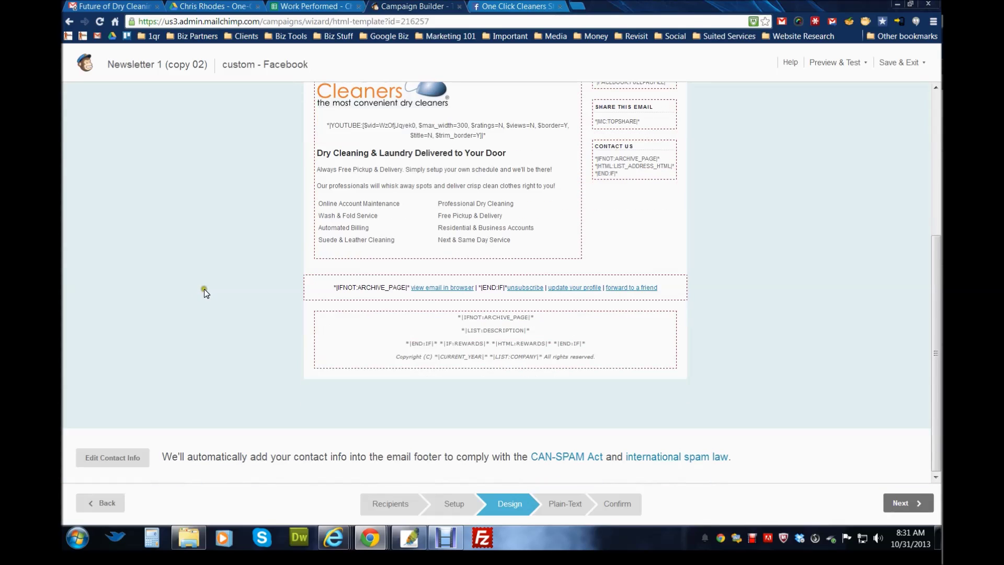
{"action": "scroll", "coordinate": [206, 289], "scroll_direction": "up", "scroll_amount": 2}
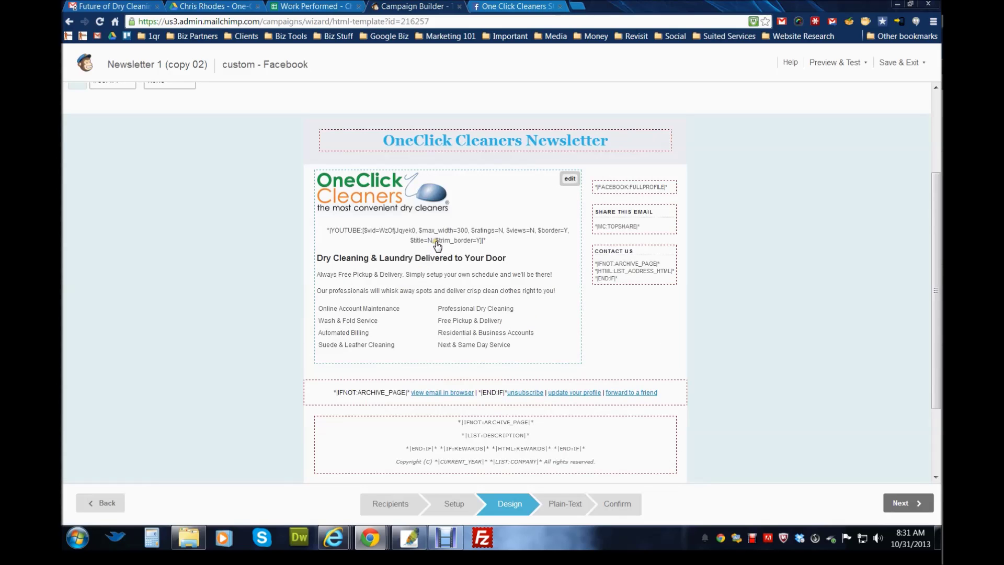
{"action": "left_click", "coordinate": [418, 281]}
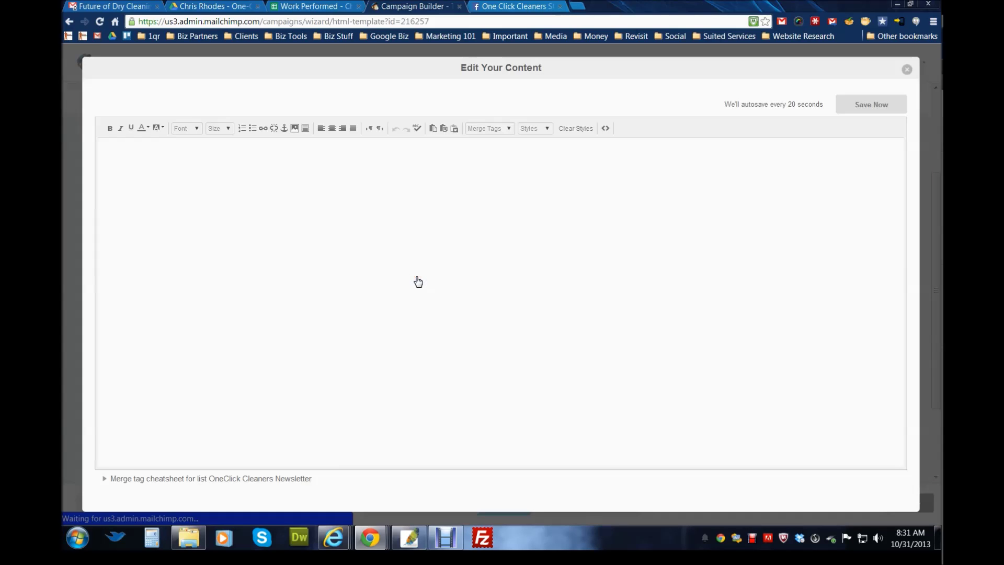
- View the body block's HTML source, then close the Edit Your Content editor
{"action": "left_click", "coordinate": [317, 252]}
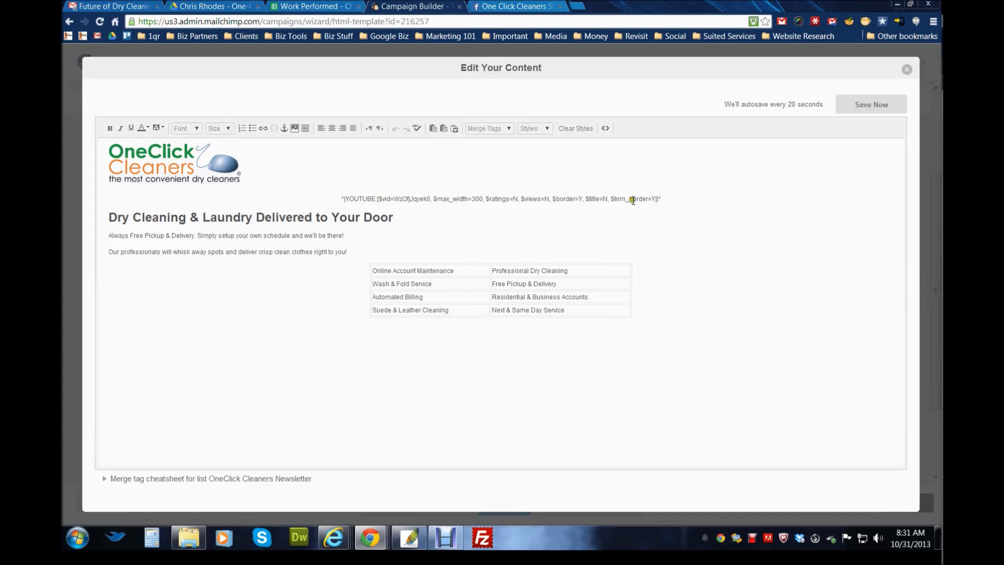
{"action": "left_click", "coordinate": [612, 128]}
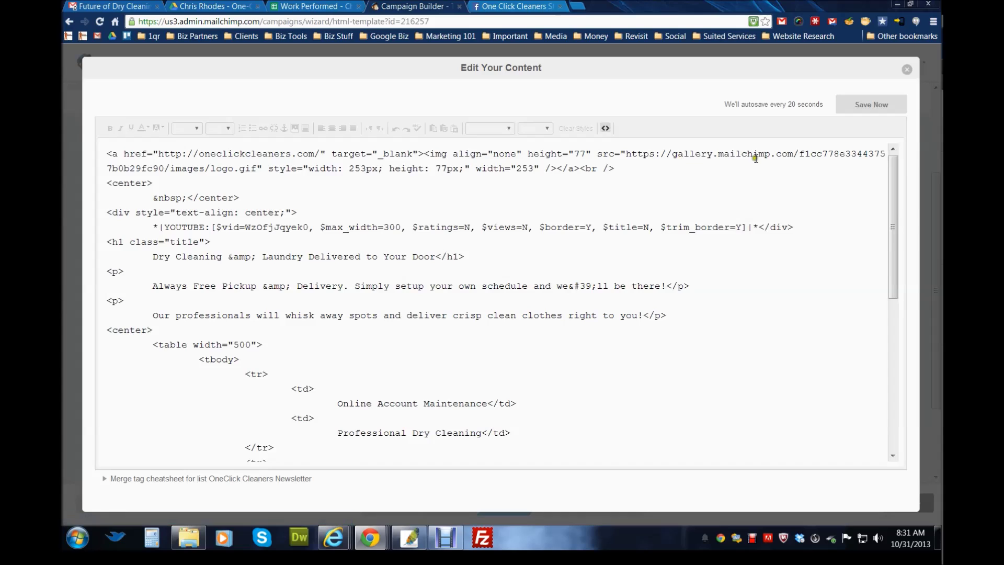
{"action": "left_click", "coordinate": [906, 69]}
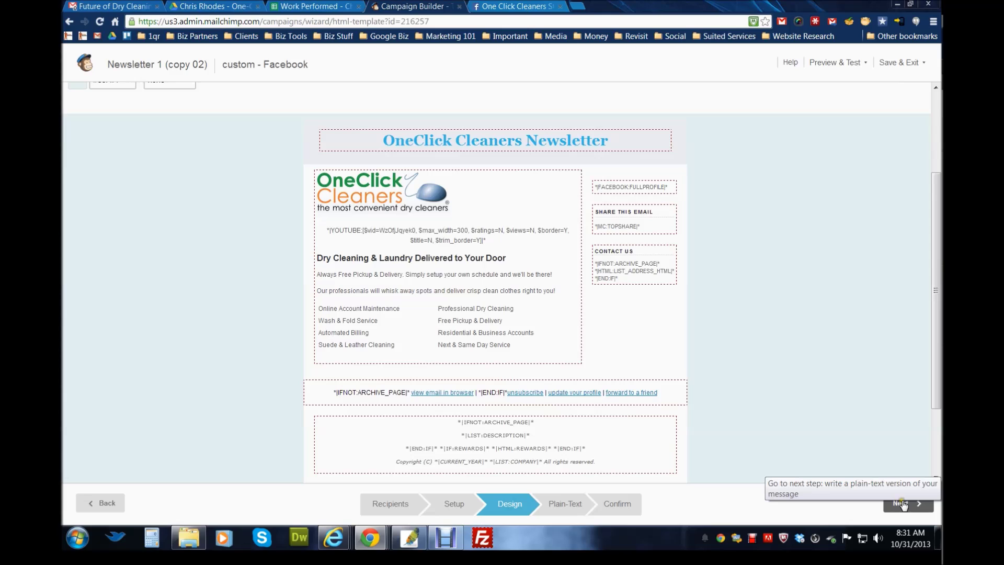
{"action": "mouse_move", "coordinate": [621, 272]}
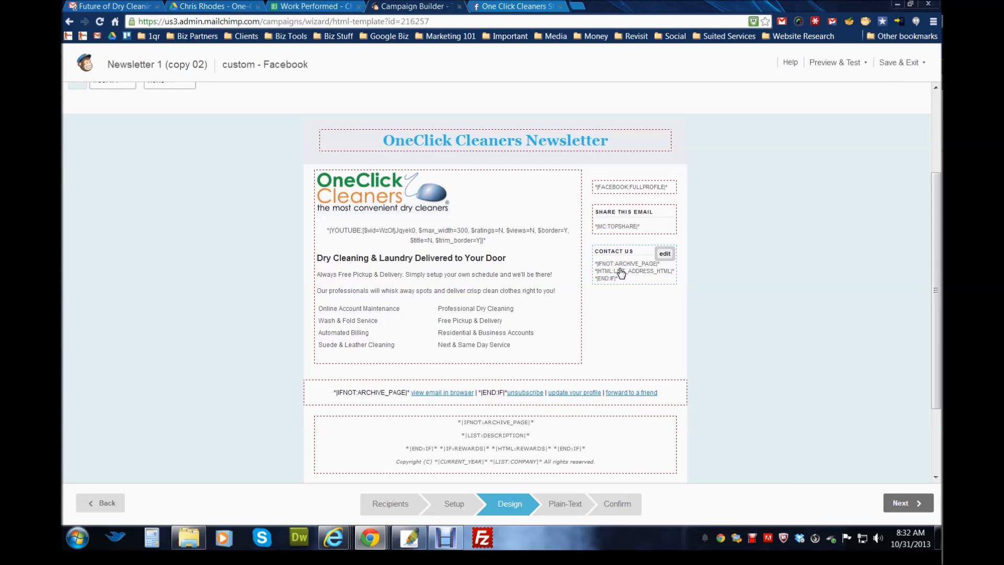
{"action": "mouse_move", "coordinate": [623, 229]}
{"action": "left_click", "coordinate": [209, 7]}
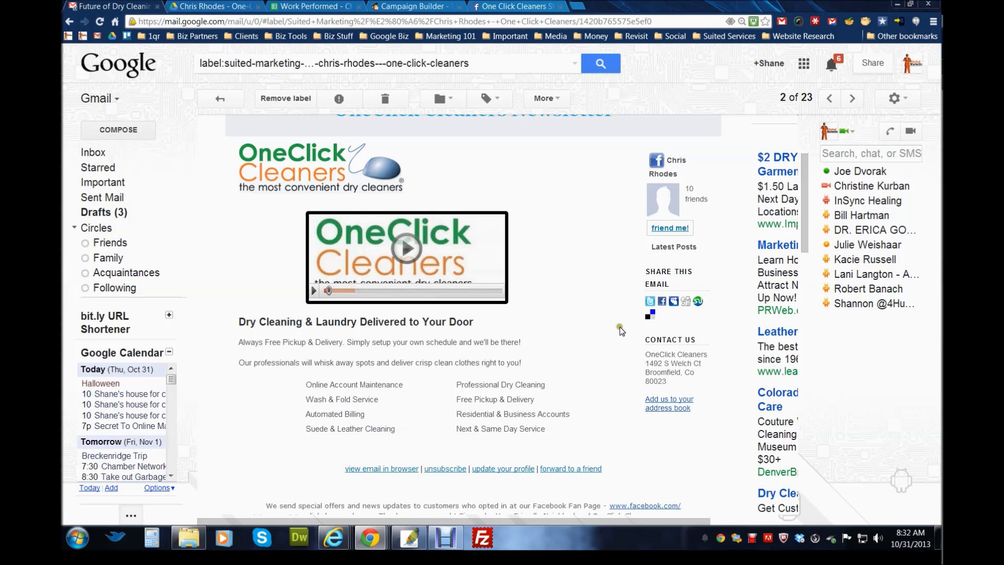
- In the Gmail newsletter, select the Contact Us address and part of the services list
{"action": "scroll", "coordinate": [626, 327], "scroll_direction": "up", "scroll_amount": 1}
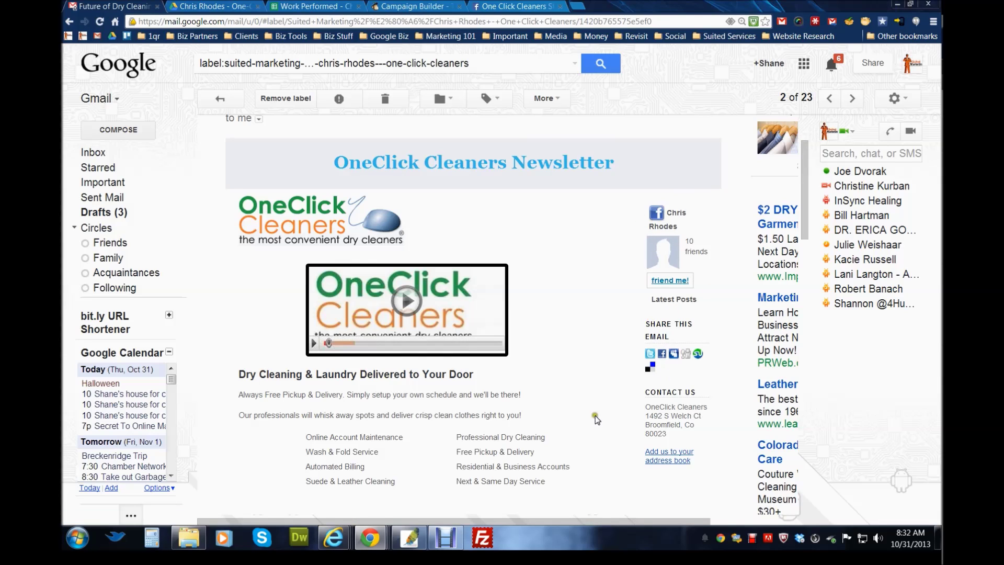
{"action": "scroll", "coordinate": [627, 418], "scroll_direction": "down", "scroll_amount": 1}
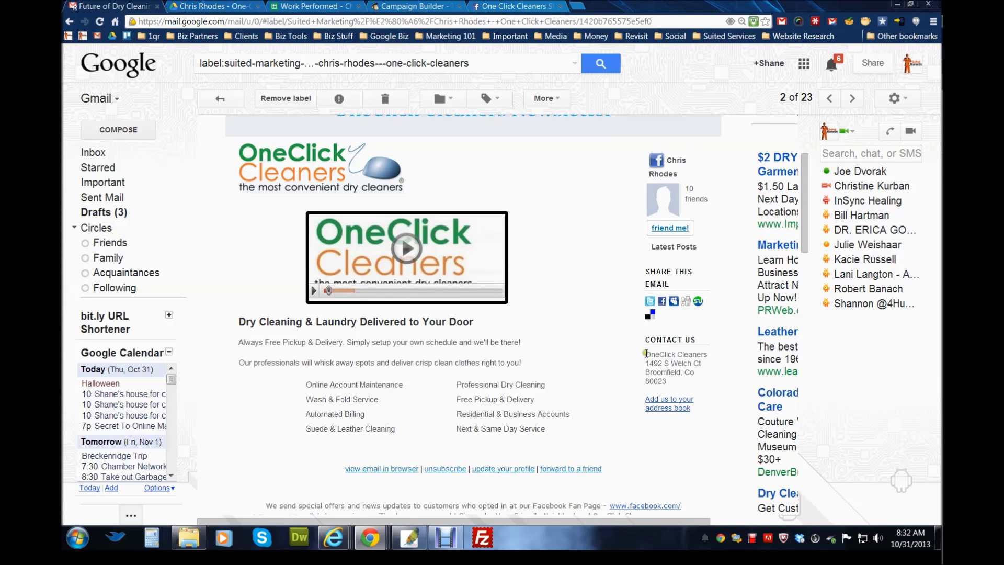
{"action": "left_click_drag", "start_coordinate": [640, 353], "coordinate": [596, 392]}
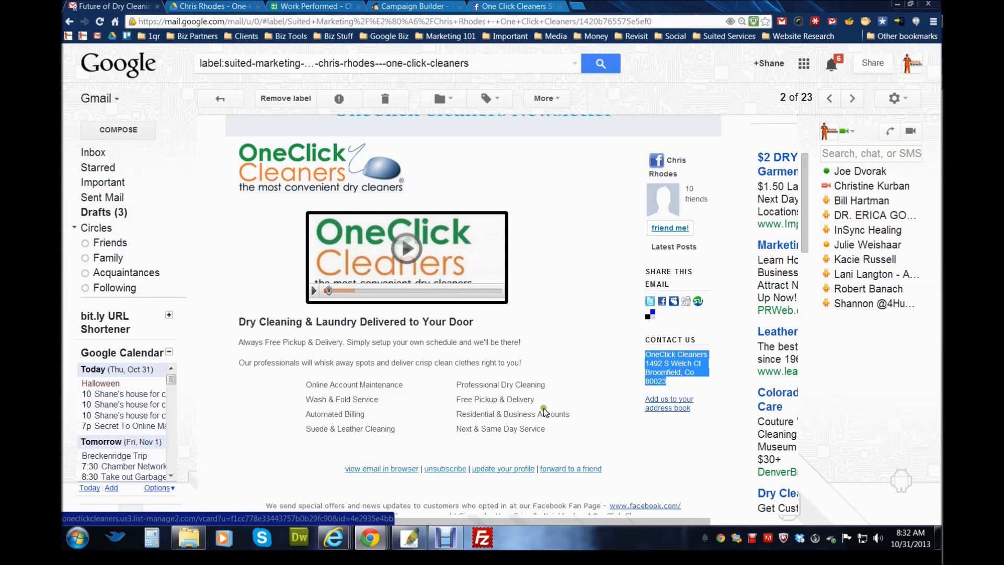
{"action": "left_click_drag", "start_coordinate": [538, 411], "coordinate": [489, 407]}
{"action": "left_click", "coordinate": [493, 382]}
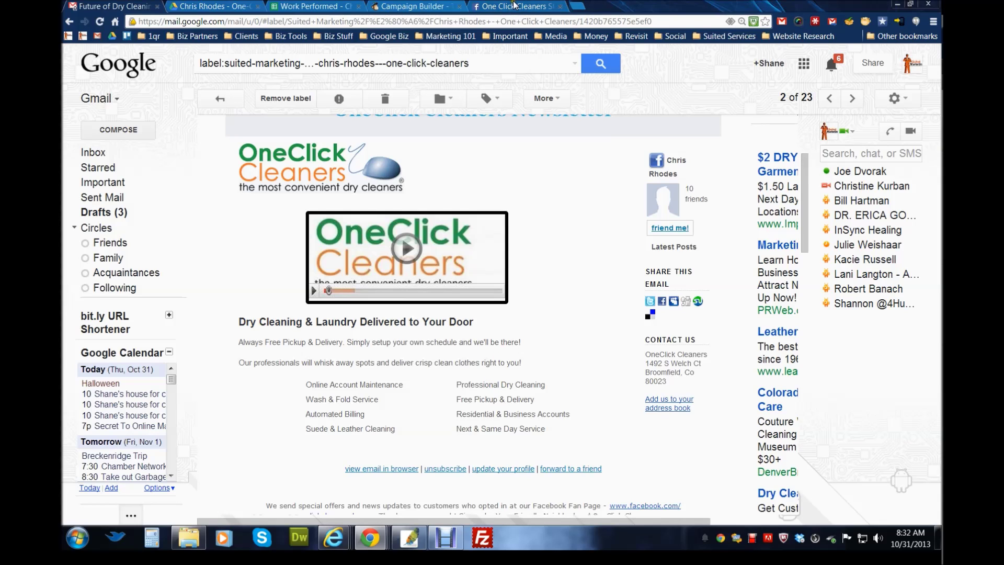
{"action": "left_click", "coordinate": [410, 6]}
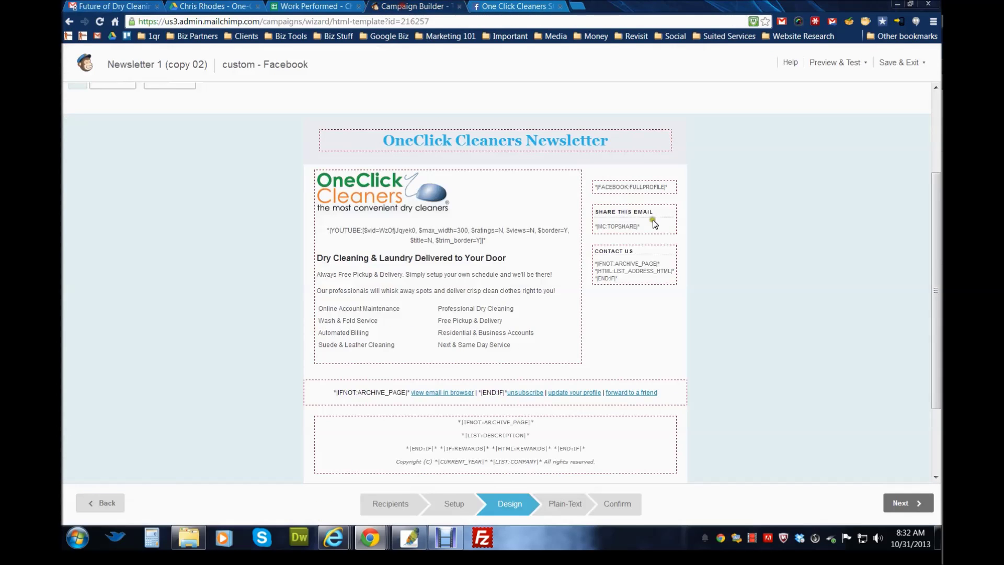
- Go to the Plain-Text step and review the plain-text message, including its YouTube URL
{"action": "left_click", "coordinate": [900, 503]}
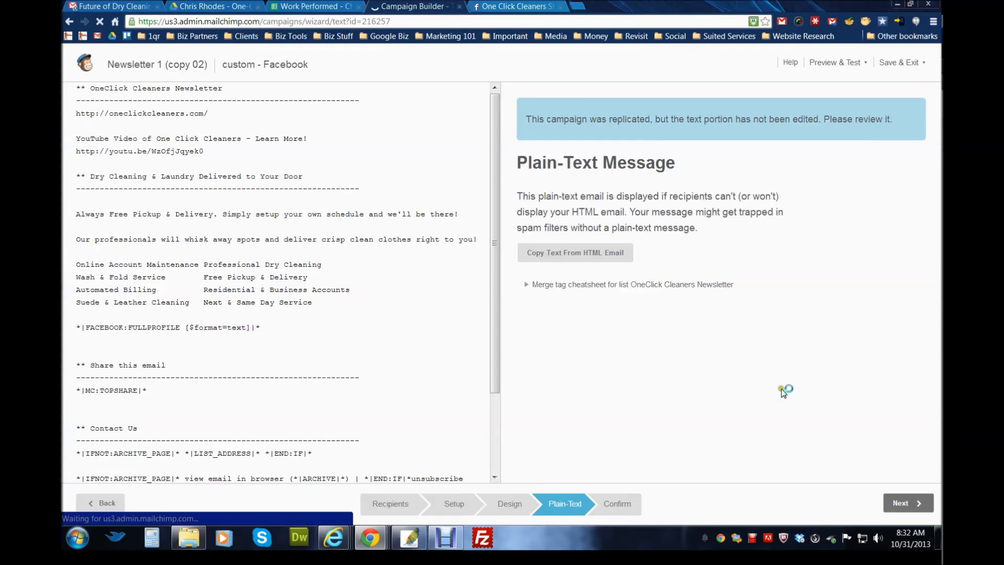
{"action": "left_click_drag", "start_coordinate": [267, 238], "coordinate": [269, 252]}
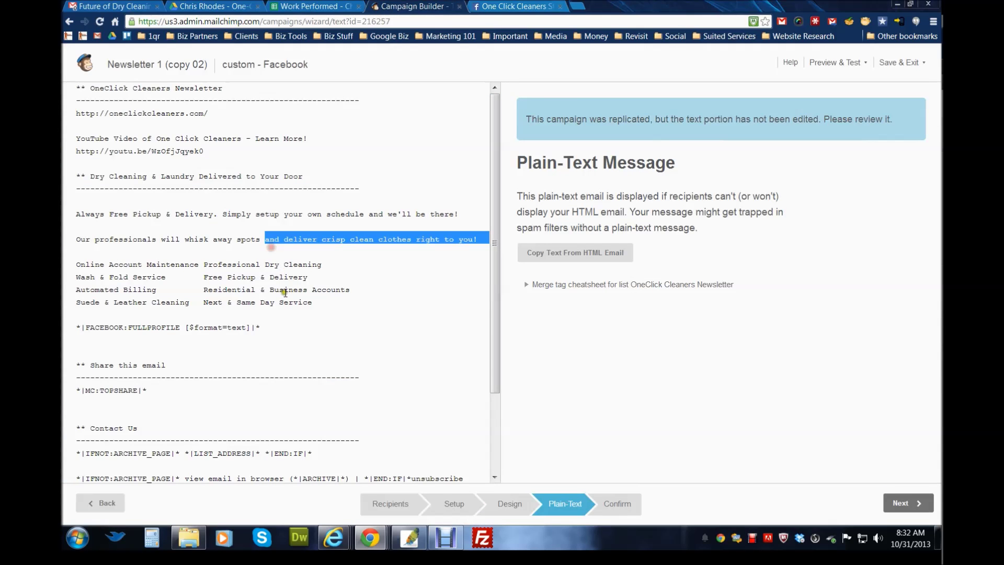
{"action": "left_click", "coordinate": [270, 290]}
{"action": "scroll", "coordinate": [265, 287], "scroll_direction": "down", "scroll_amount": 2}
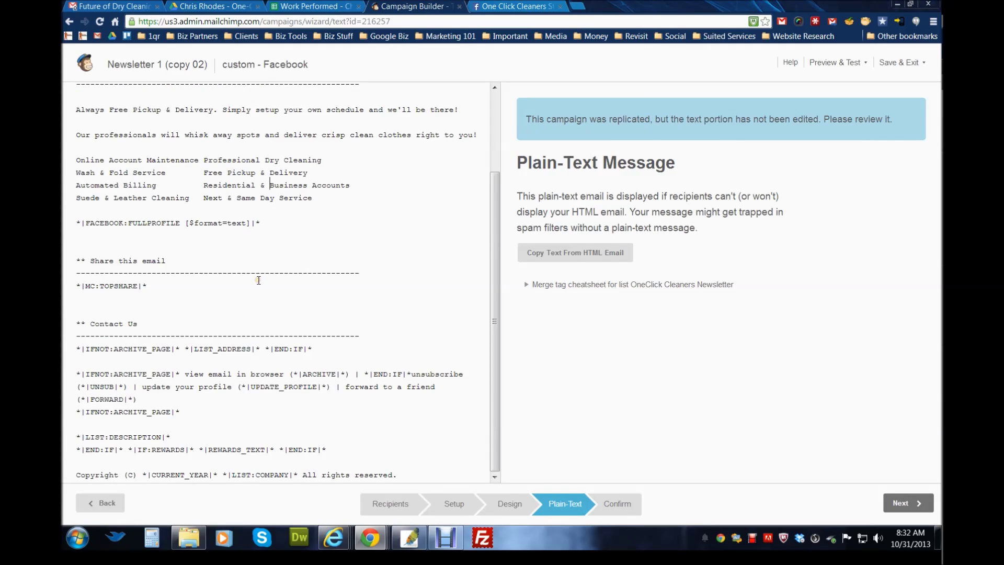
{"action": "scroll", "coordinate": [259, 280], "scroll_direction": "up", "scroll_amount": 2}
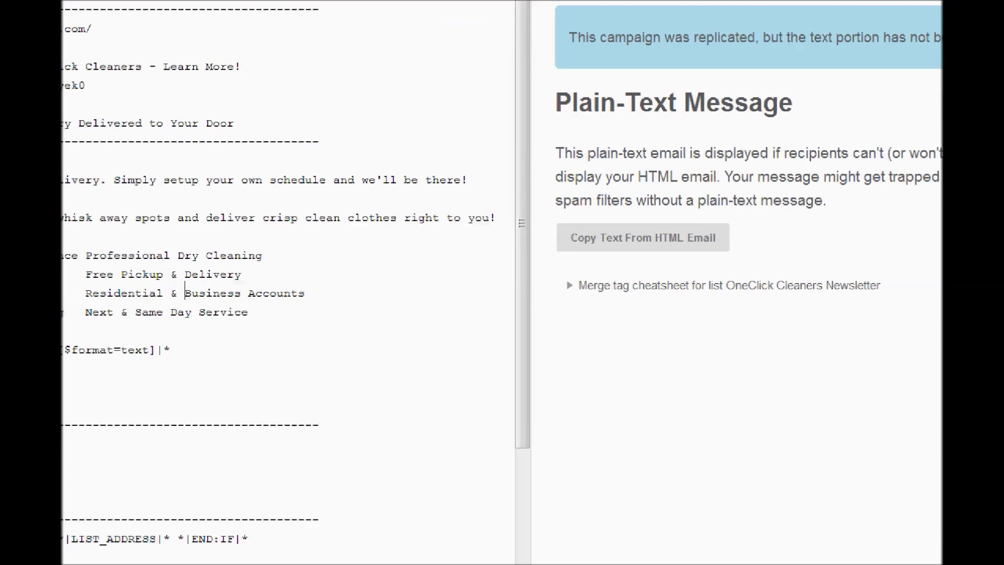
{"action": "scroll", "coordinate": [171, 173], "scroll_direction": "down", "scroll_amount": 3}
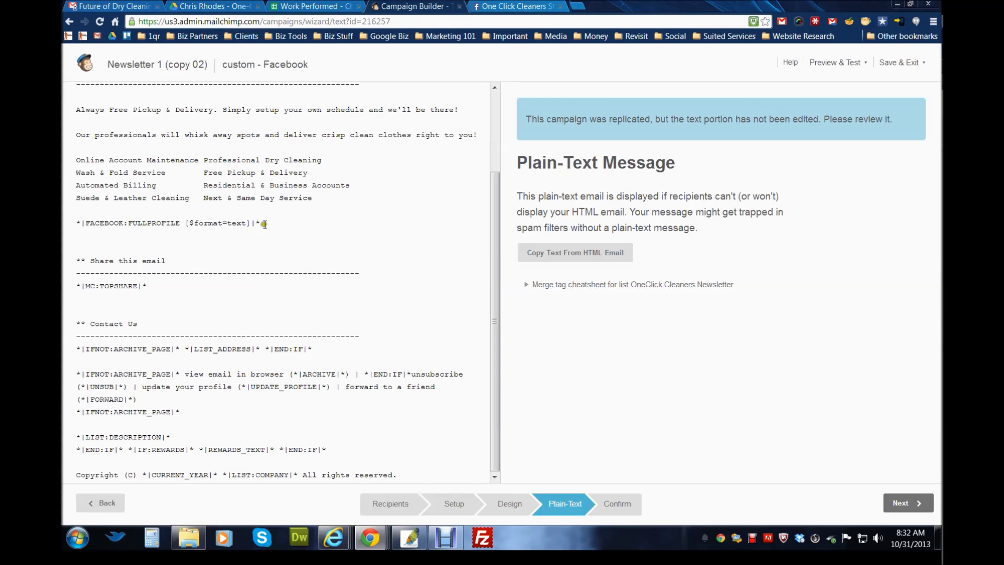
{"action": "scroll", "coordinate": [234, 229], "scroll_direction": "up", "scroll_amount": 2}
{"action": "left_click_drag", "start_coordinate": [204, 151], "coordinate": [83, 153]}
{"action": "left_click", "coordinate": [209, 189]}
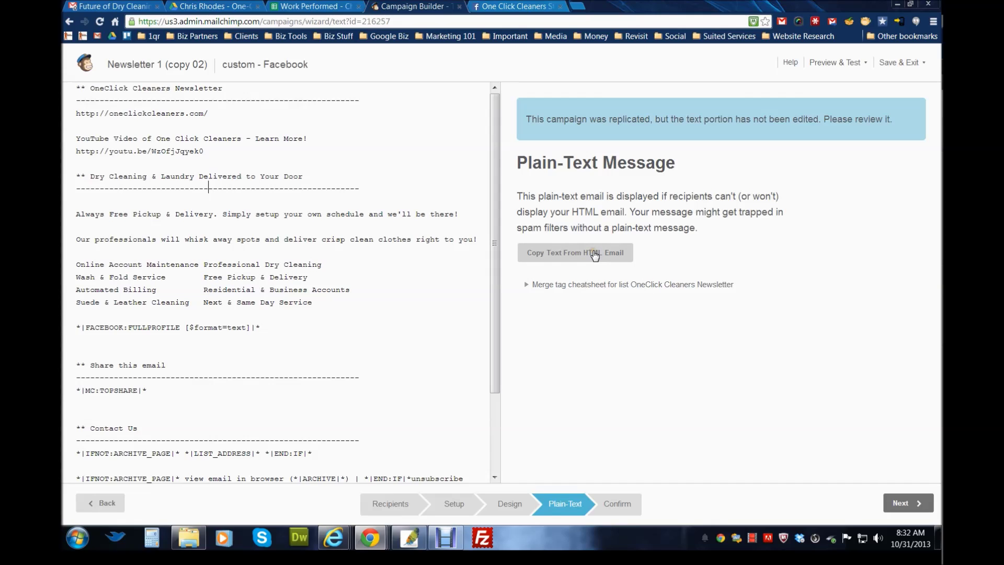
{"action": "left_click", "coordinate": [906, 504]}
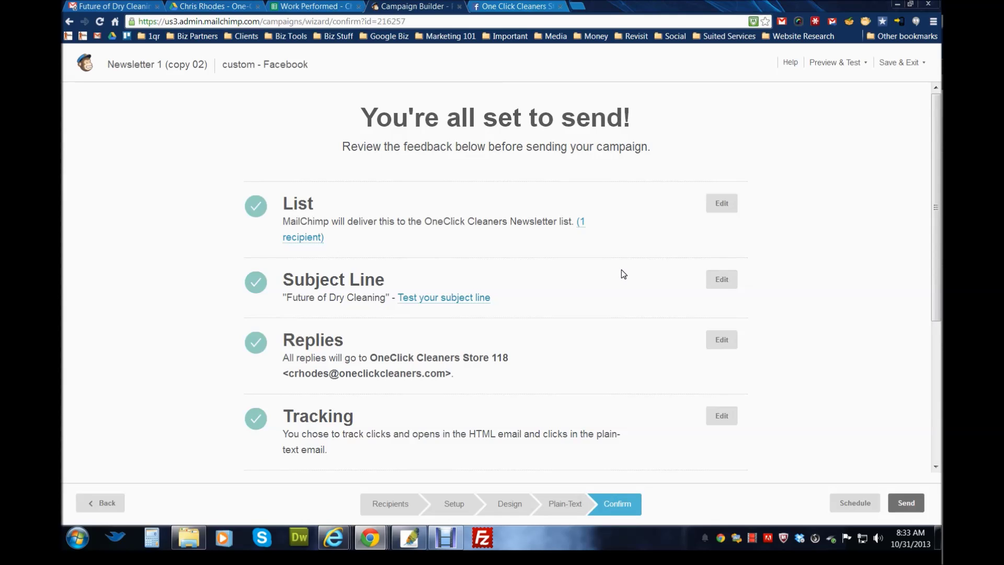
- Scroll through the Confirm checklist covering list, subject line, replies and tracking
{"action": "scroll", "coordinate": [623, 274], "scroll_direction": "down", "scroll_amount": 5}
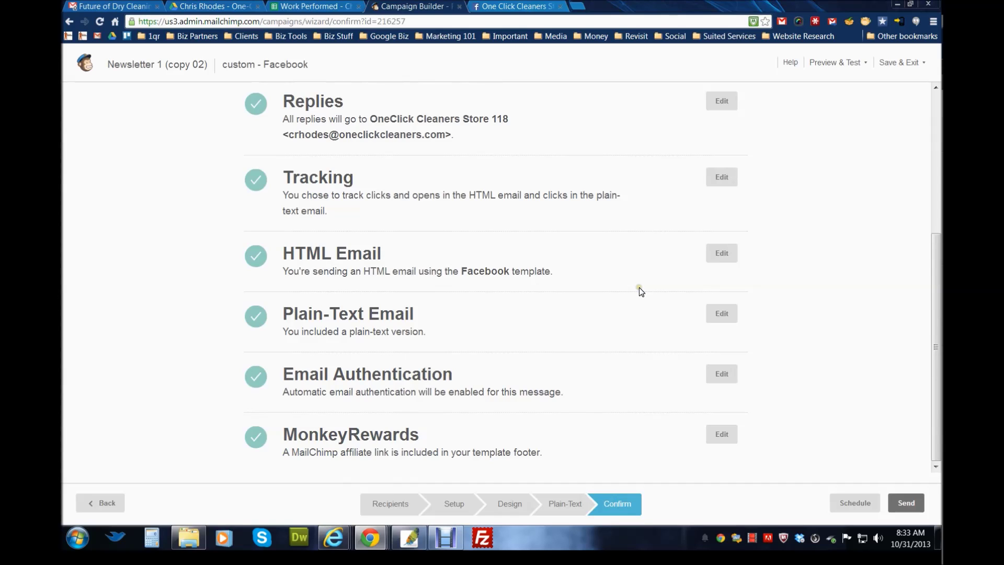
{"action": "scroll", "coordinate": [640, 291], "scroll_direction": "up", "scroll_amount": 5}
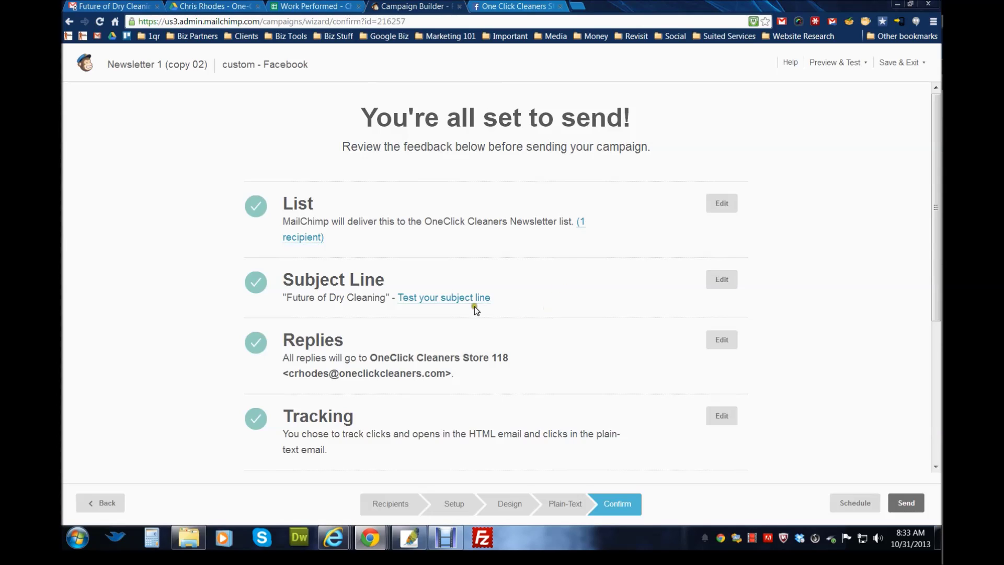
{"action": "left_click", "coordinate": [438, 302]}
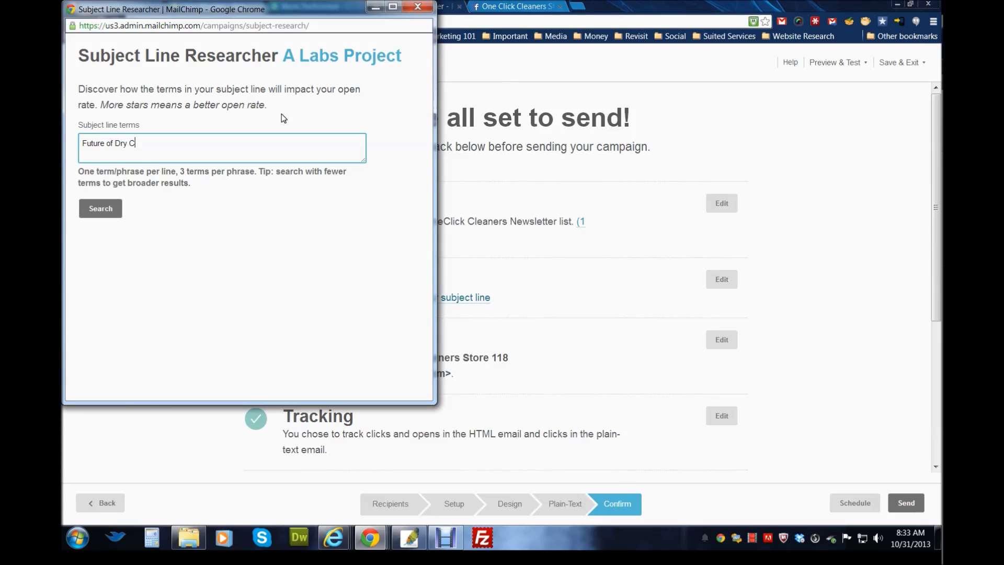
{"action": "type", "text": "ing"}
{"action": "left_click", "coordinate": [100, 209]}
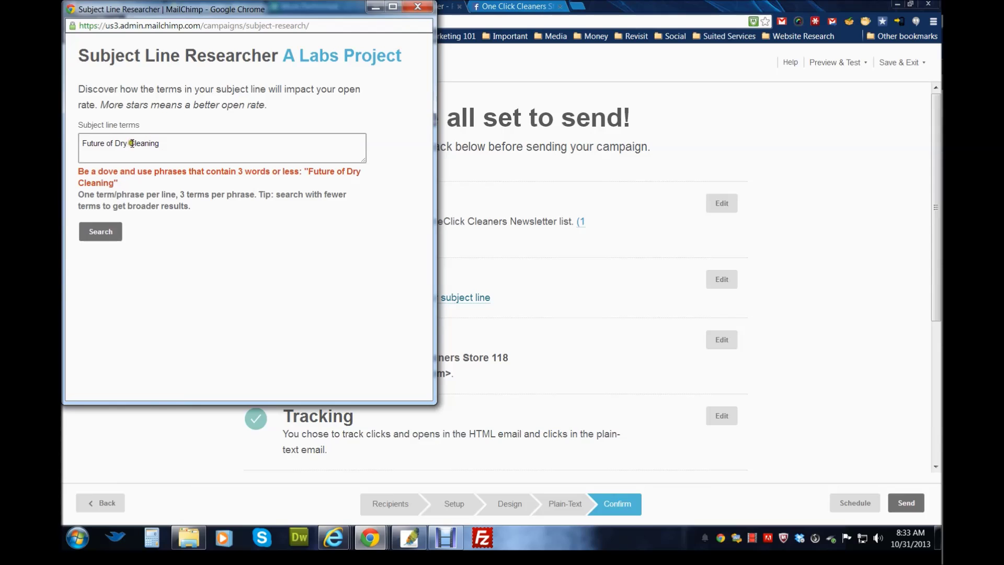
{"action": "double_click", "coordinate": [111, 143]}
{"action": "key", "text": "Delete"}
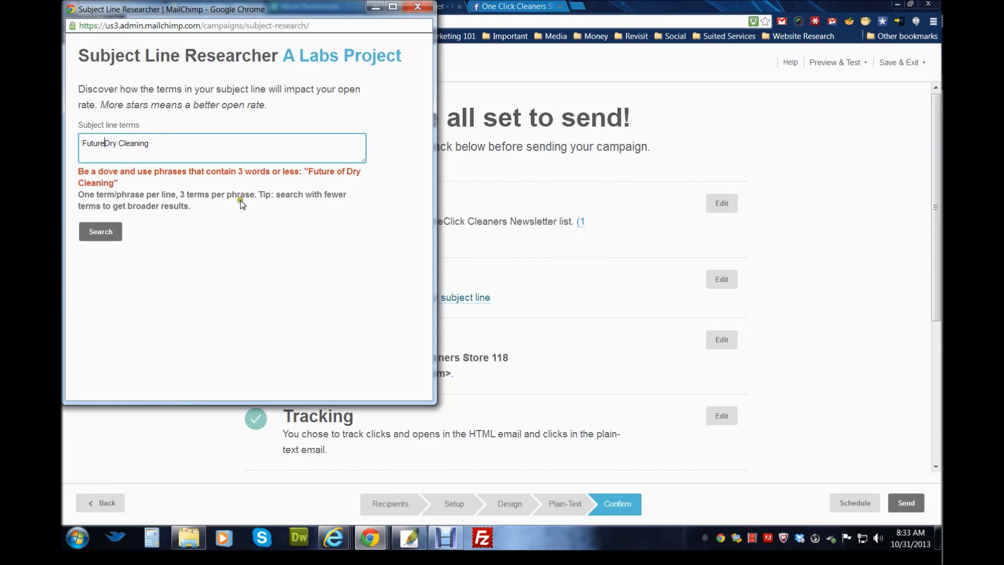
{"action": "left_click", "coordinate": [106, 231]}
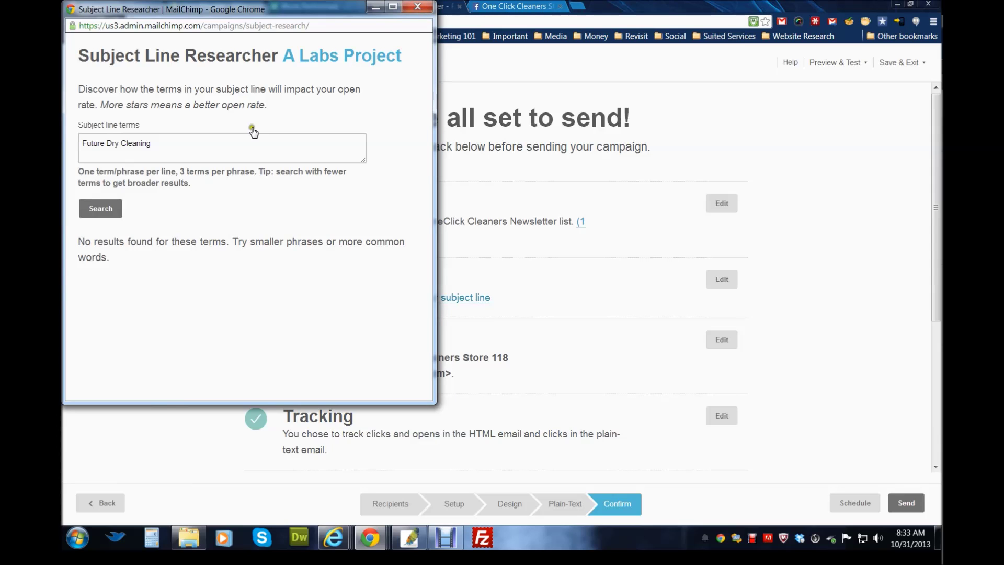
{"action": "left_click", "coordinate": [418, 6]}
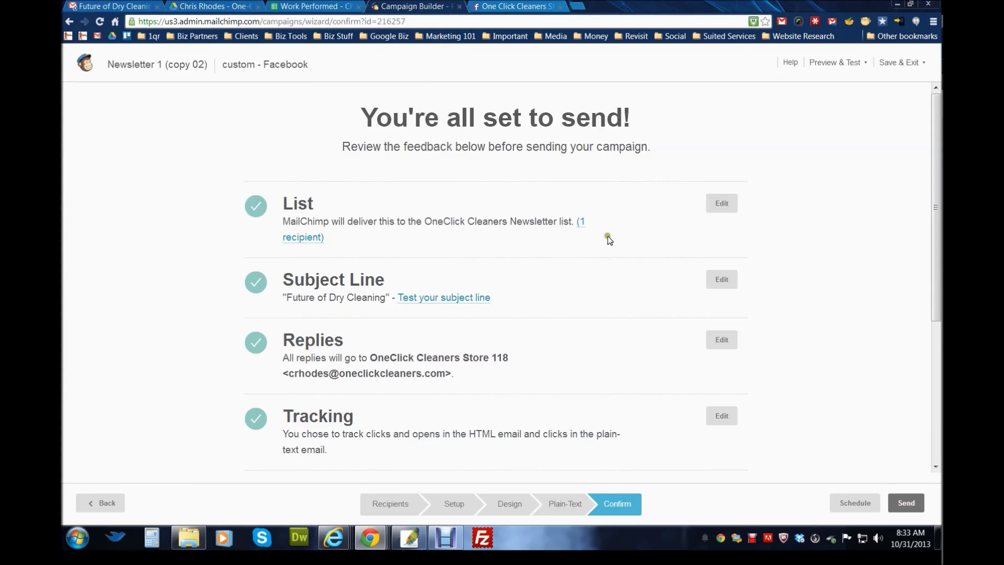
{"action": "scroll", "coordinate": [613, 206], "scroll_direction": "down", "scroll_amount": 3}
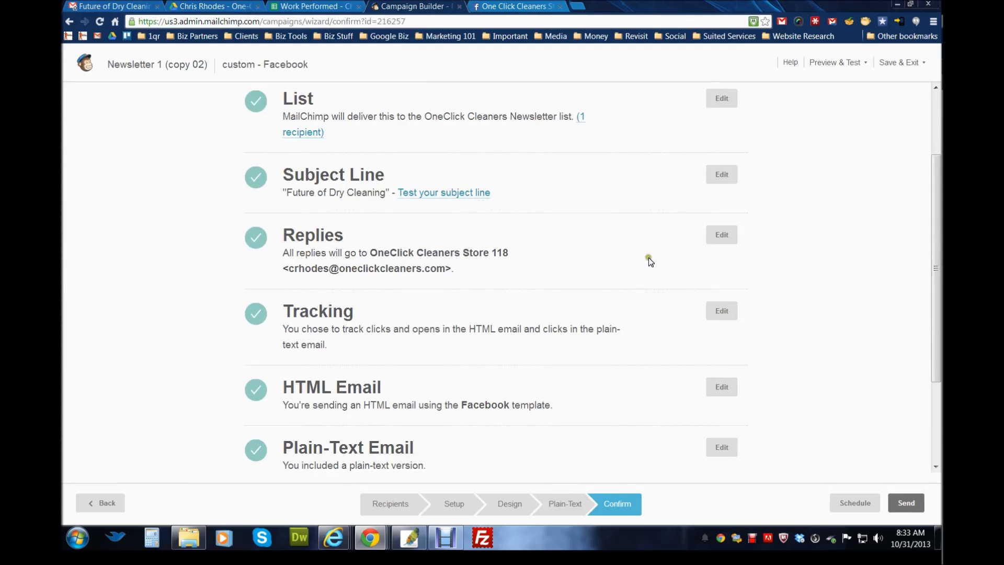
{"action": "scroll", "coordinate": [651, 270], "scroll_direction": "down", "scroll_amount": 1}
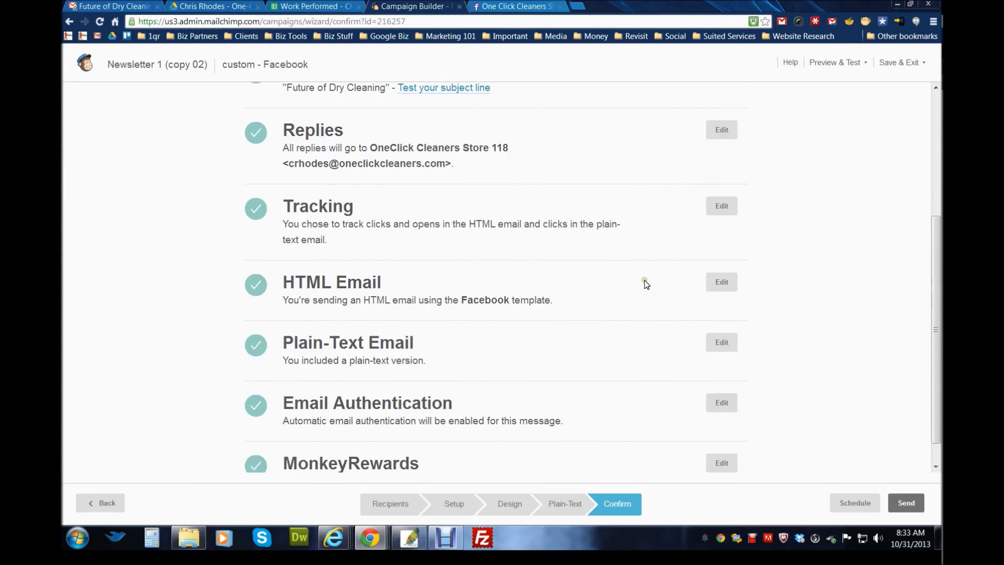
{"action": "scroll", "coordinate": [644, 281], "scroll_direction": "down", "scroll_amount": 1}
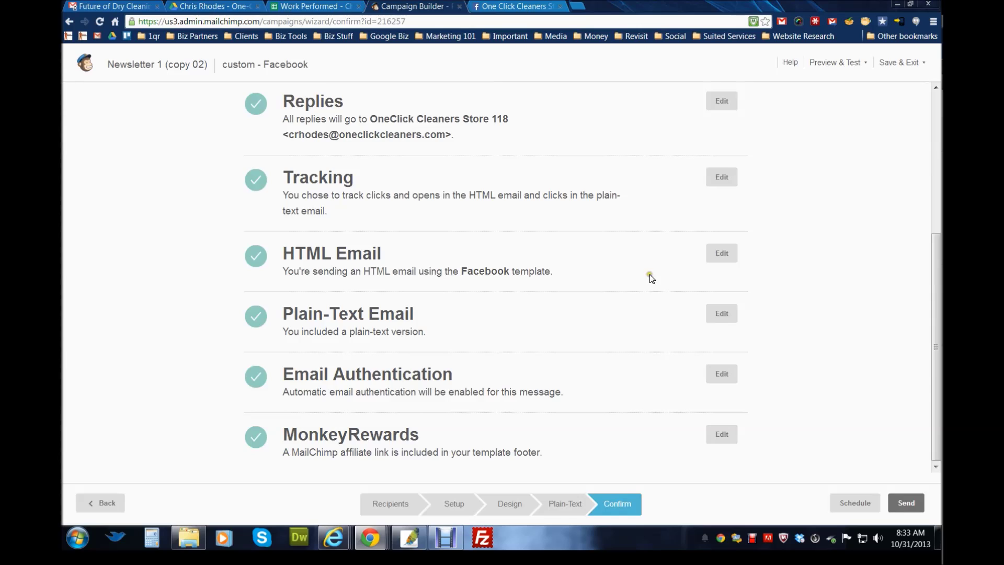
{"action": "scroll", "coordinate": [650, 276], "scroll_direction": "up", "scroll_amount": 4}
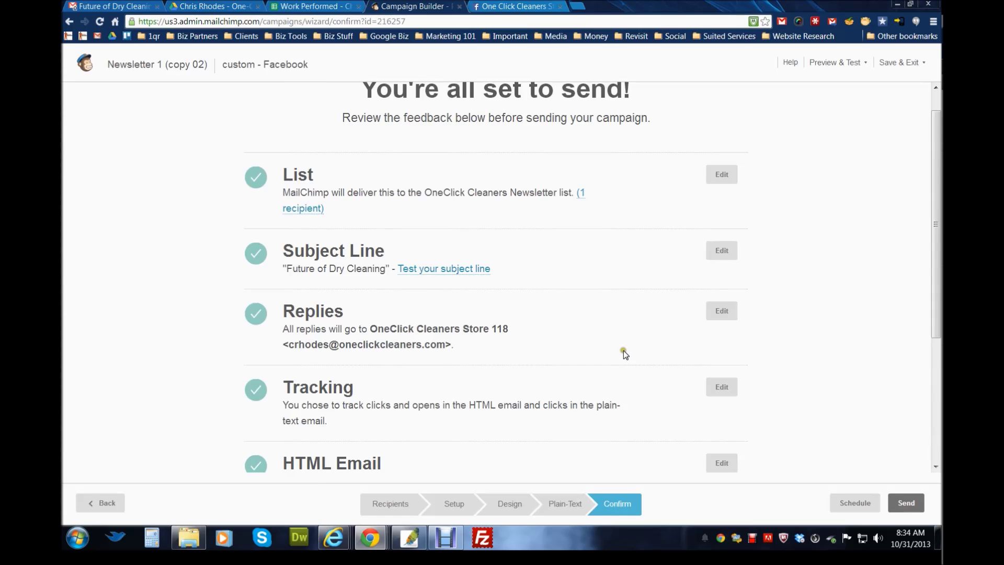
{"action": "scroll", "coordinate": [628, 348], "scroll_direction": "down", "scroll_amount": 1}
{"action": "scroll", "coordinate": [654, 344], "scroll_direction": "down", "scroll_amount": 2}
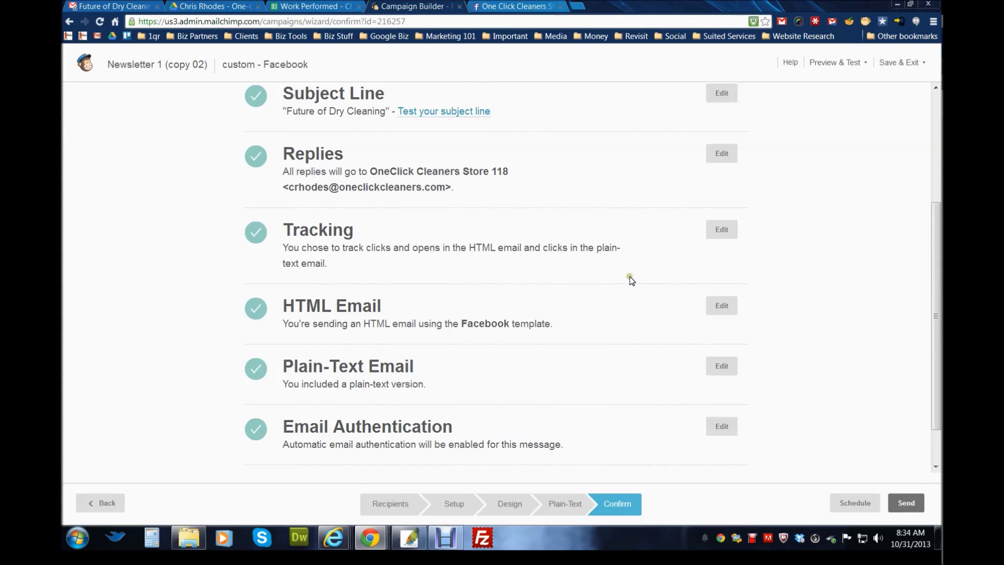
- In a new tab, open the Prezi bookmark from the Important bookmarks folder
{"action": "left_click", "coordinate": [580, 7]}
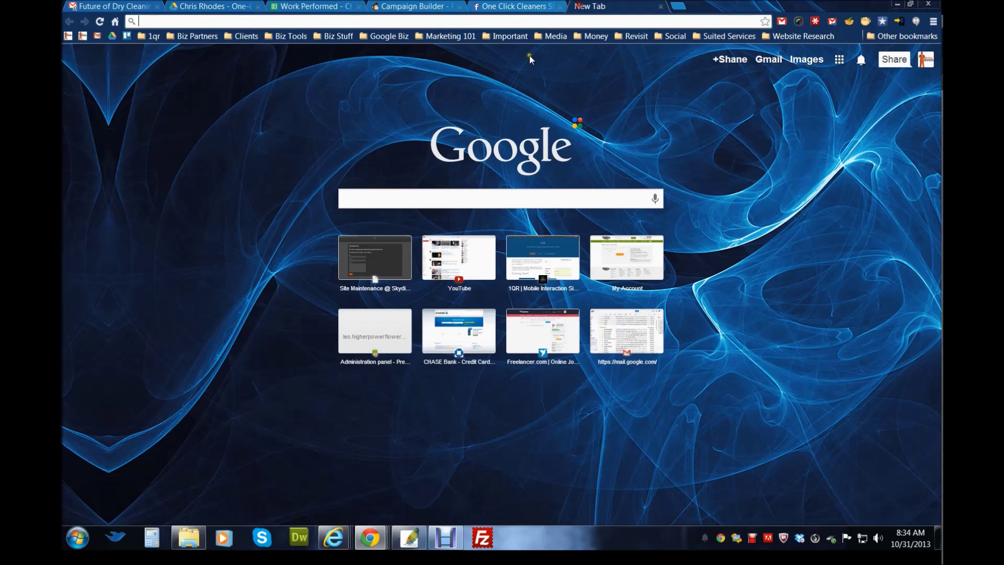
{"action": "left_click", "coordinate": [506, 37]}
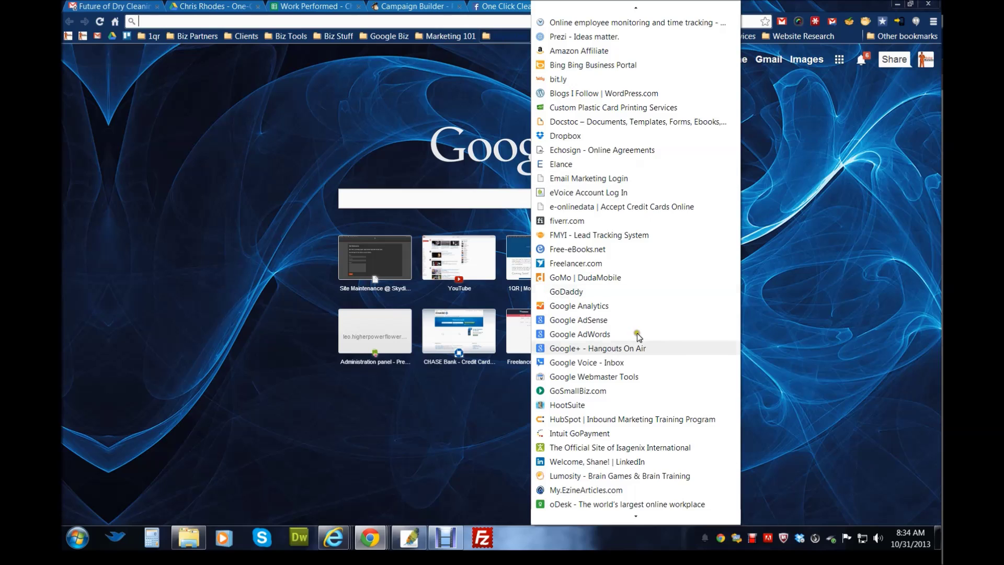
{"action": "scroll", "coordinate": [629, 360], "scroll_direction": "down", "scroll_amount": 3}
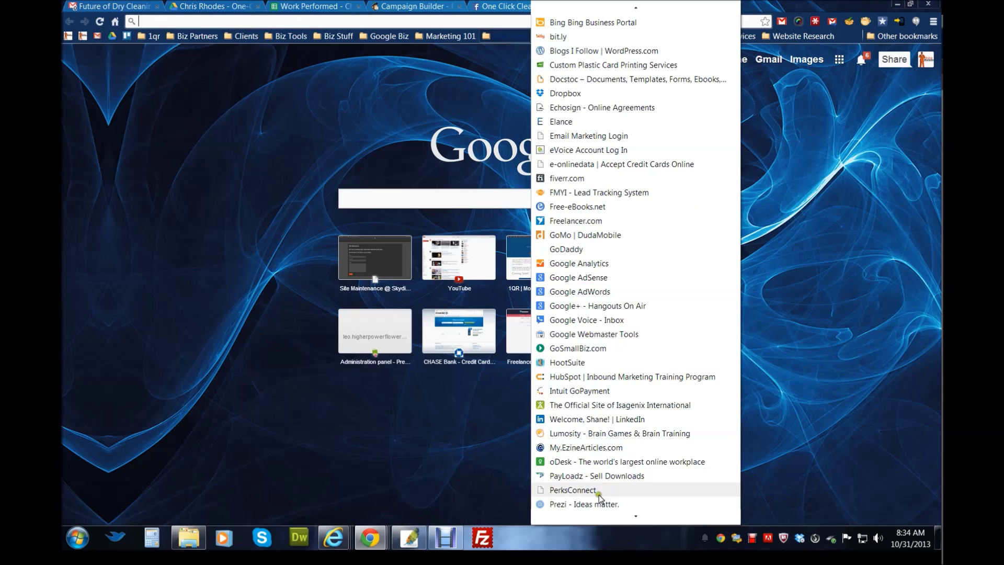
{"action": "scroll", "coordinate": [596, 499], "scroll_direction": "down", "scroll_amount": 2}
{"action": "left_click", "coordinate": [600, 475]}
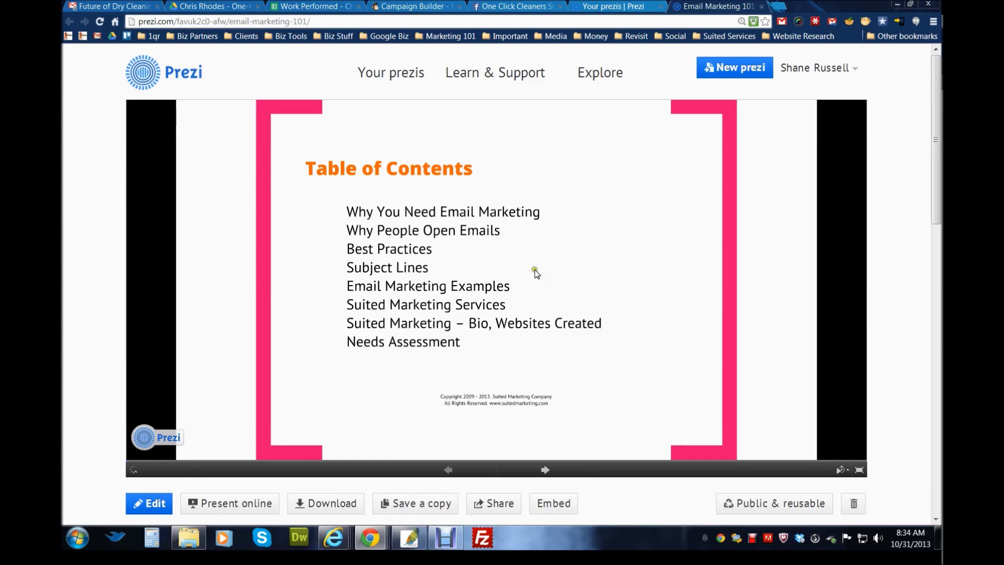
- Switch to the Your prezis page, then to the One Click Cleaners Facebook page
{"action": "left_click", "coordinate": [604, 6]}
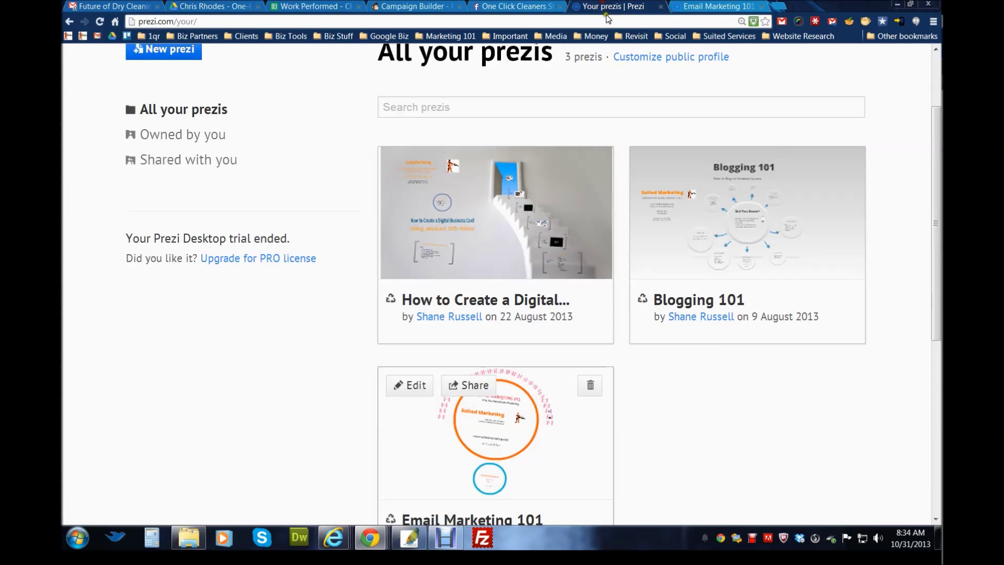
{"action": "left_click", "coordinate": [509, 6]}
- On the Confirm step, review the Batch Delivery and TimeWarp schedule options, then scroll back up
{"action": "left_click", "coordinate": [417, 10]}
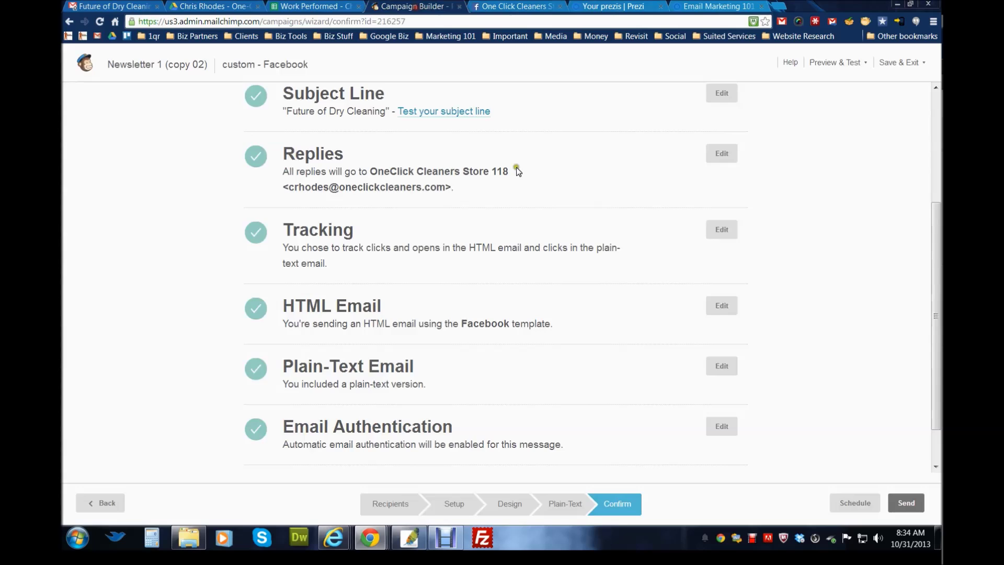
{"action": "scroll", "coordinate": [648, 465], "scroll_direction": "down", "scroll_amount": 1}
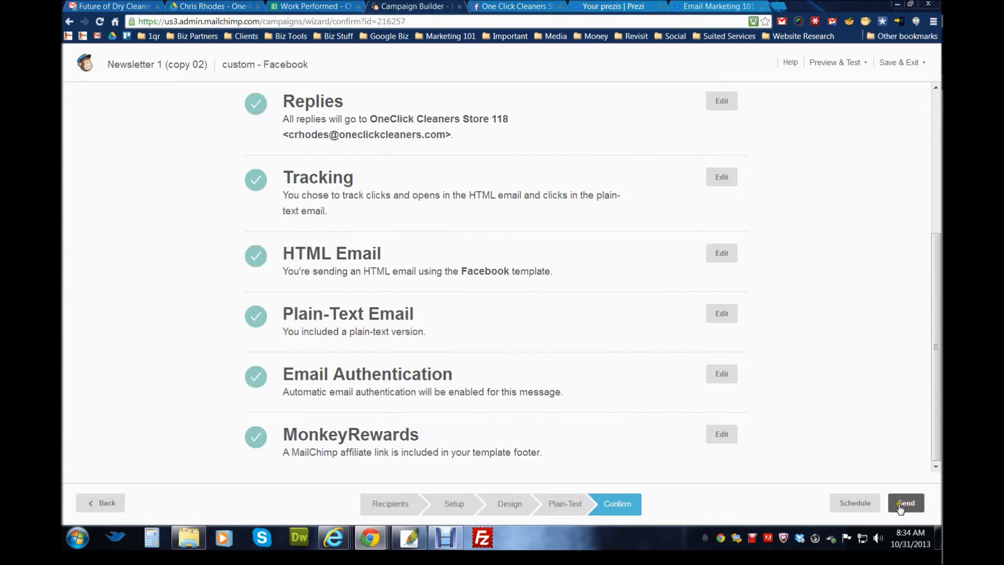
{"action": "left_click", "coordinate": [857, 503]}
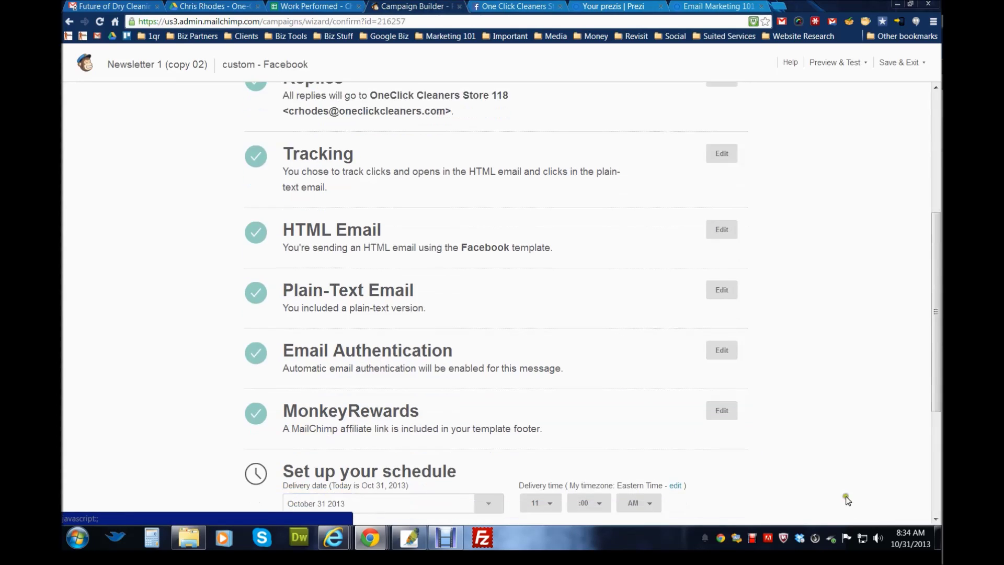
{"action": "scroll", "coordinate": [835, 415], "scroll_direction": "down", "scroll_amount": 1}
{"action": "scroll", "coordinate": [825, 410], "scroll_direction": "down", "scroll_amount": 1}
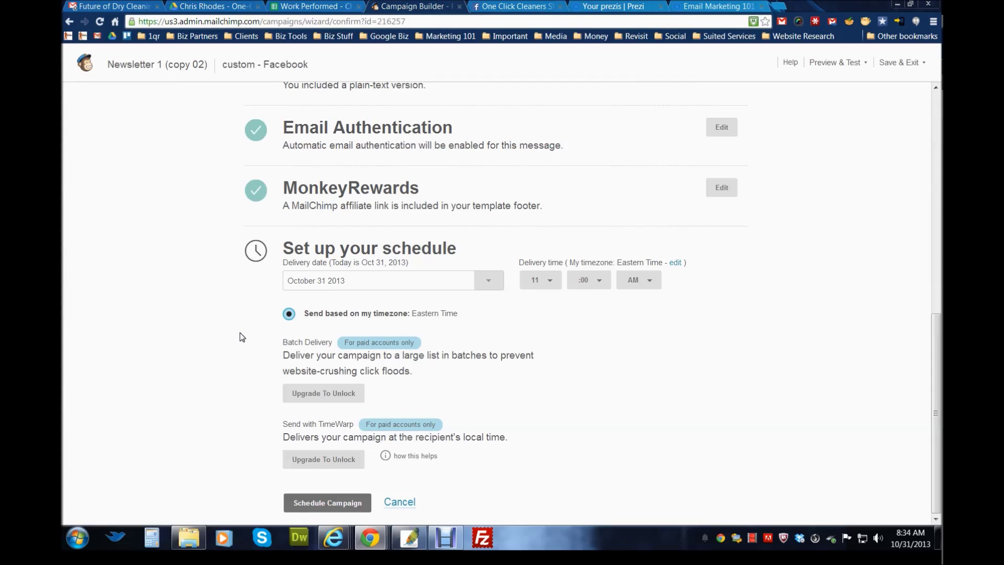
{"action": "left_click", "coordinate": [259, 367]}
{"action": "left_click_drag", "start_coordinate": [286, 355], "coordinate": [341, 353]}
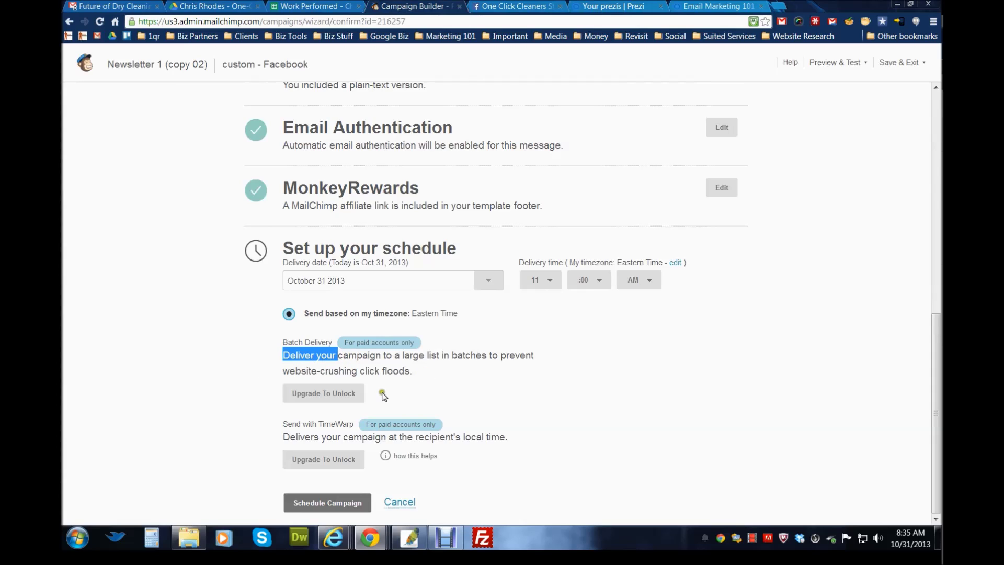
{"action": "left_click", "coordinate": [298, 424]}
{"action": "left_click_drag", "start_coordinate": [304, 437], "coordinate": [354, 437]}
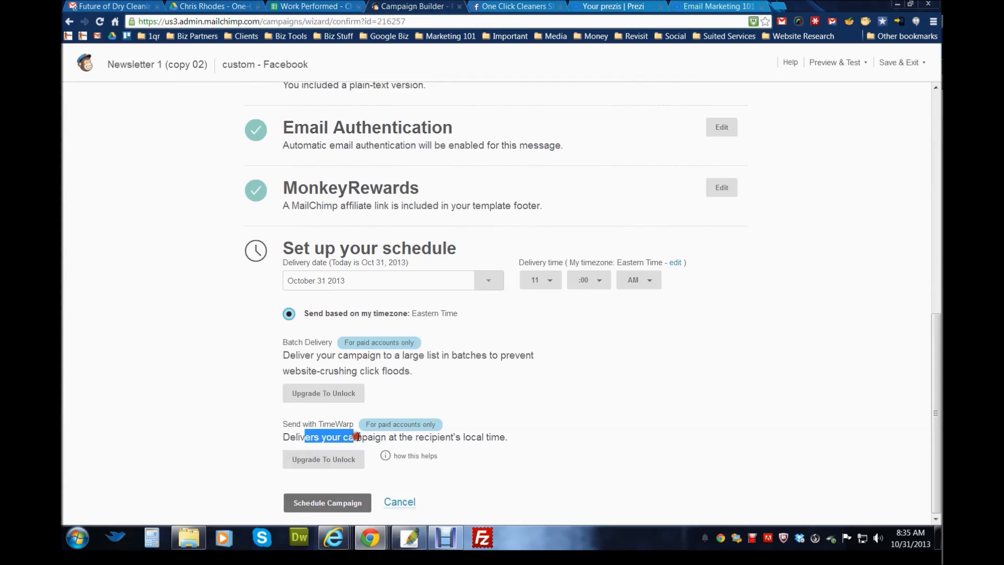
{"action": "left_click", "coordinate": [485, 449]}
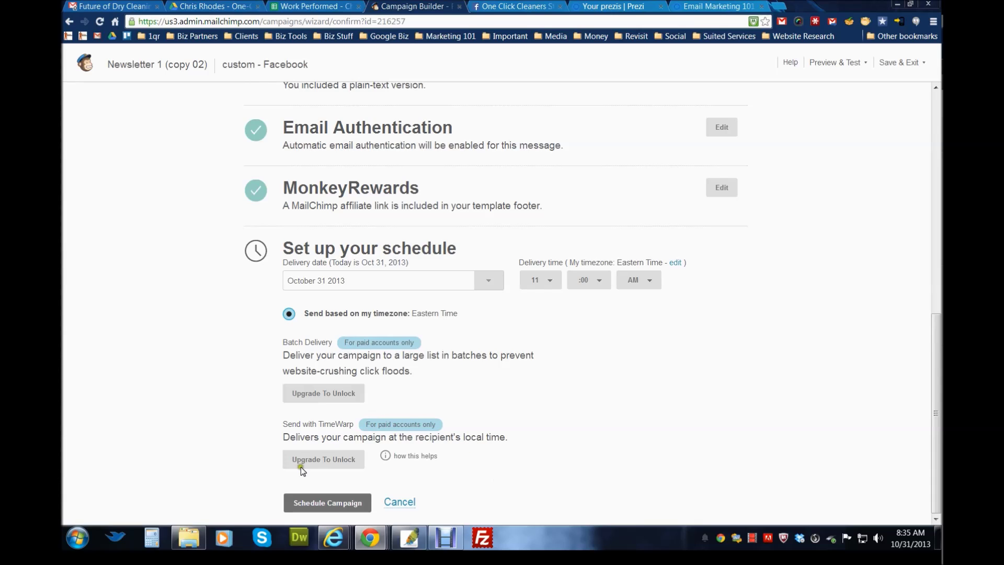
{"action": "scroll", "coordinate": [549, 377], "scroll_direction": "up", "scroll_amount": 10}
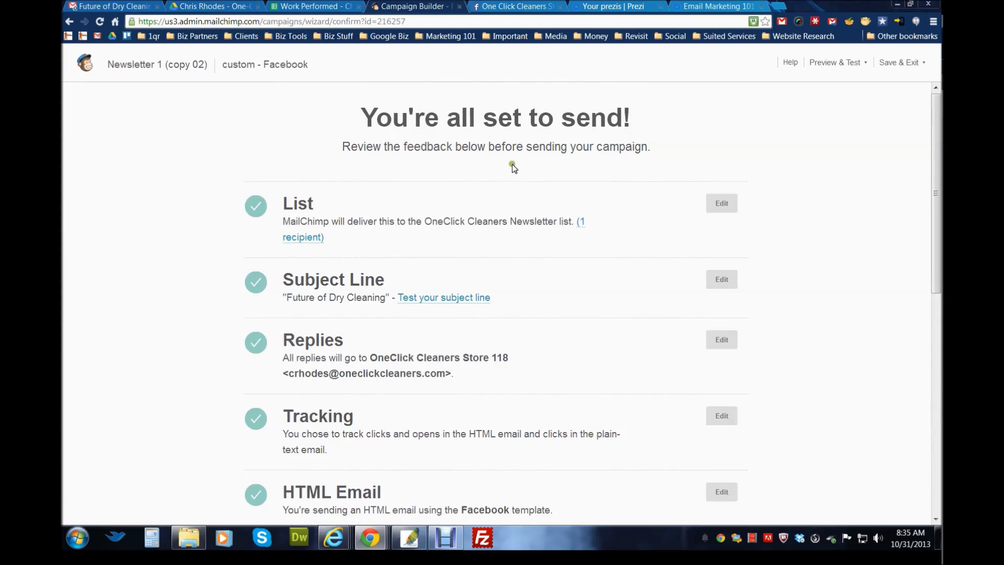
- Go to the Dashboard, check Reports, and return to the OneClick Cleaners Newsletter list on Lists
{"action": "left_click", "coordinate": [82, 67]}
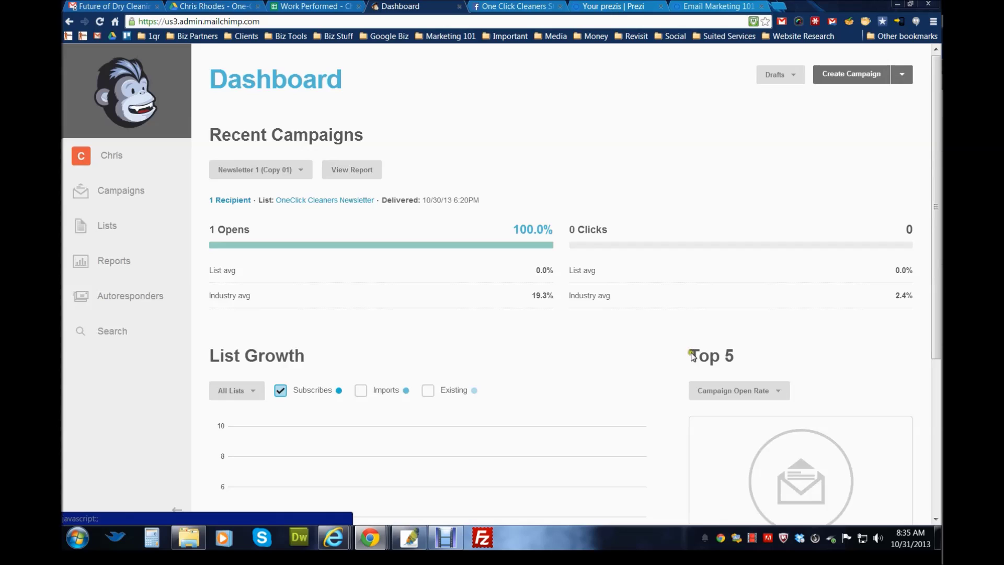
{"action": "left_click", "coordinate": [110, 230]}
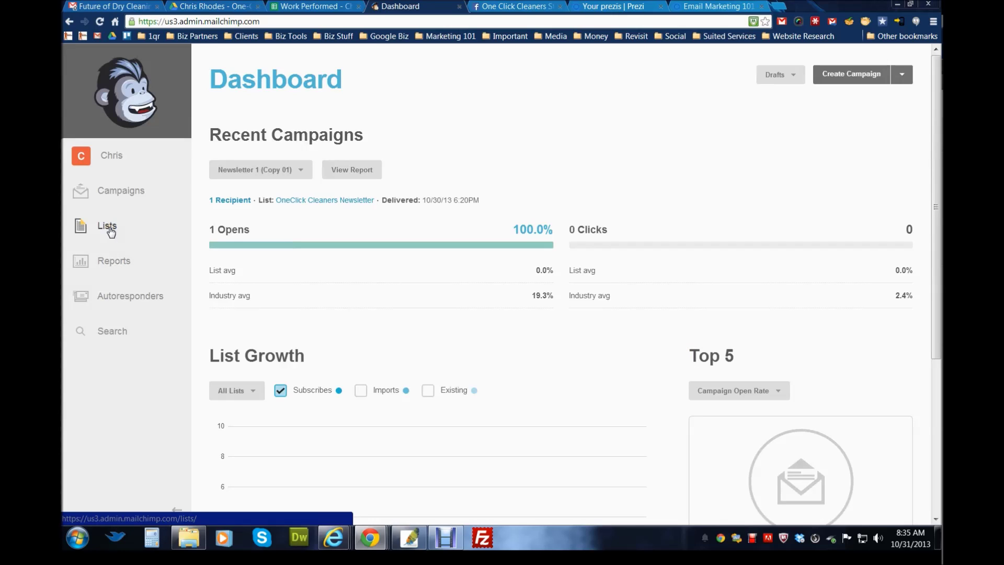
{"action": "left_click", "coordinate": [110, 266]}
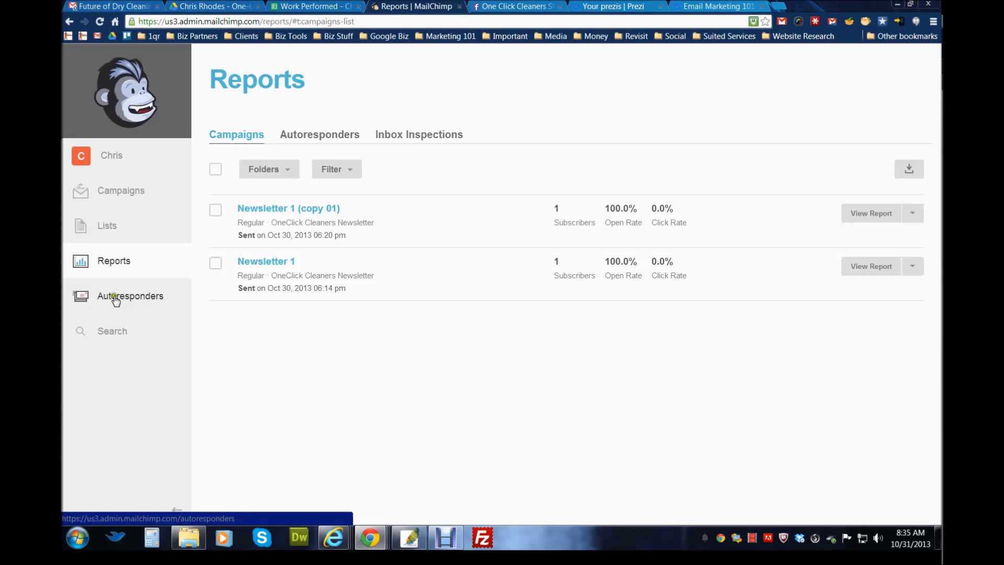
{"action": "left_click", "coordinate": [108, 231]}
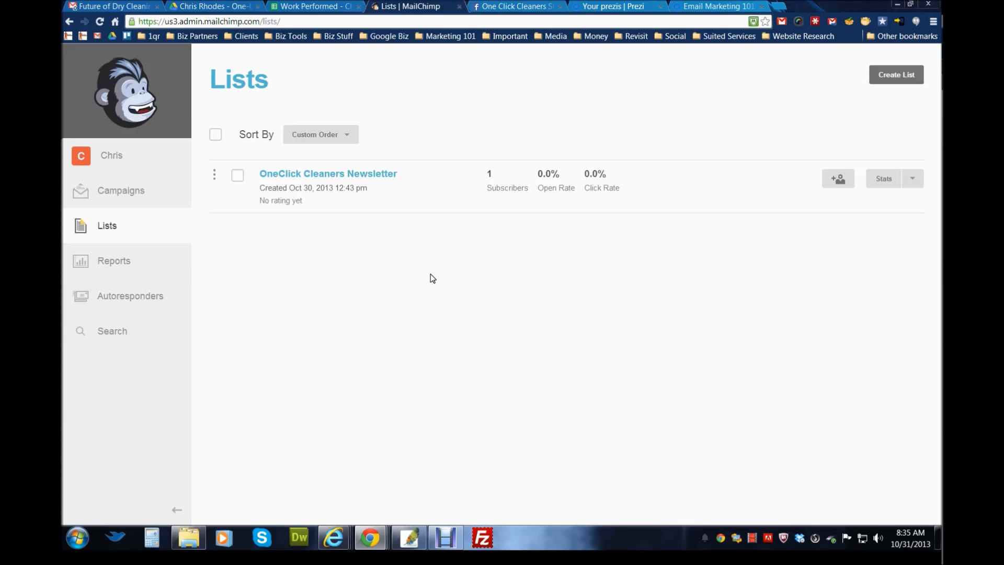
{"action": "left_click", "coordinate": [388, 228]}
- Go through the blank Add a subscriber Email, First Name, Last Name and permission fields, then view the Facebook signup form
{"action": "left_click", "coordinate": [837, 179]}
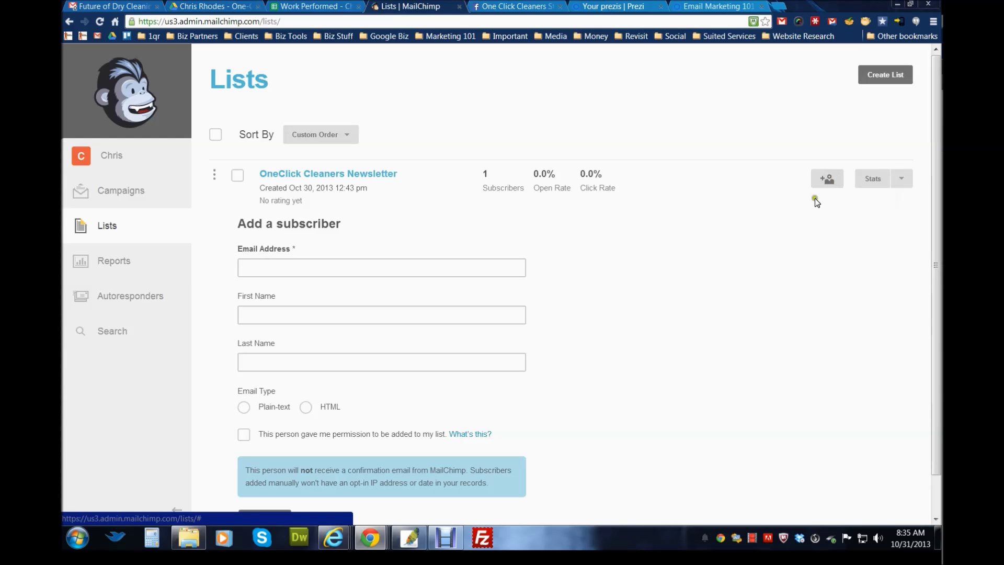
{"action": "left_click", "coordinate": [388, 265]}
{"action": "left_click", "coordinate": [375, 309]}
{"action": "left_click", "coordinate": [387, 368]}
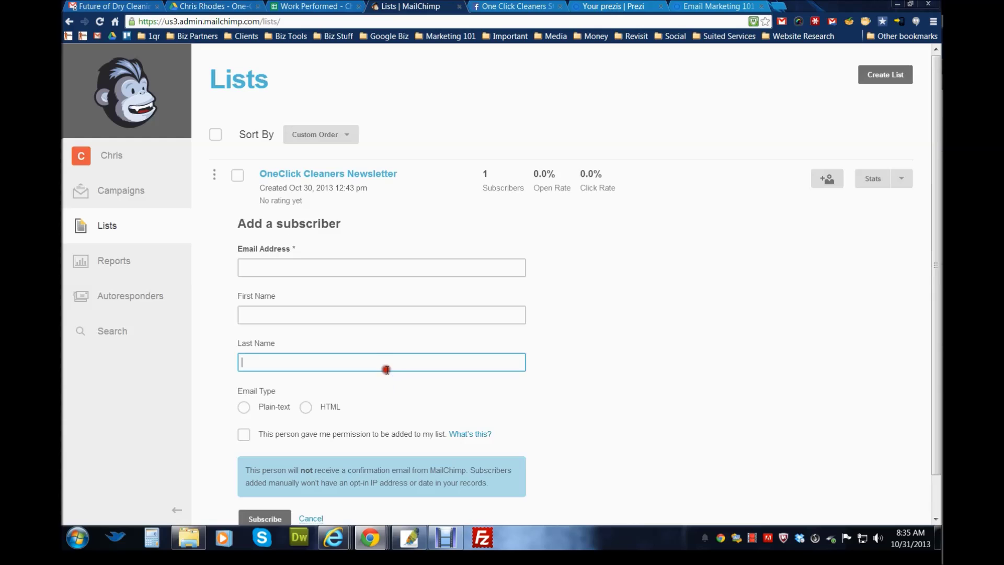
{"action": "scroll", "coordinate": [648, 339], "scroll_direction": "down", "scroll_amount": 1}
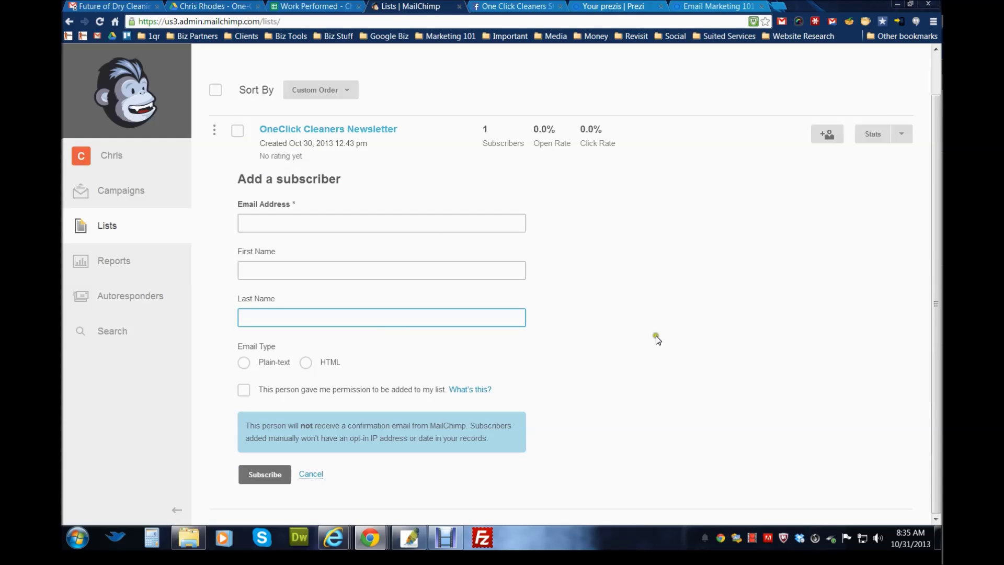
{"action": "left_click", "coordinate": [243, 390]}
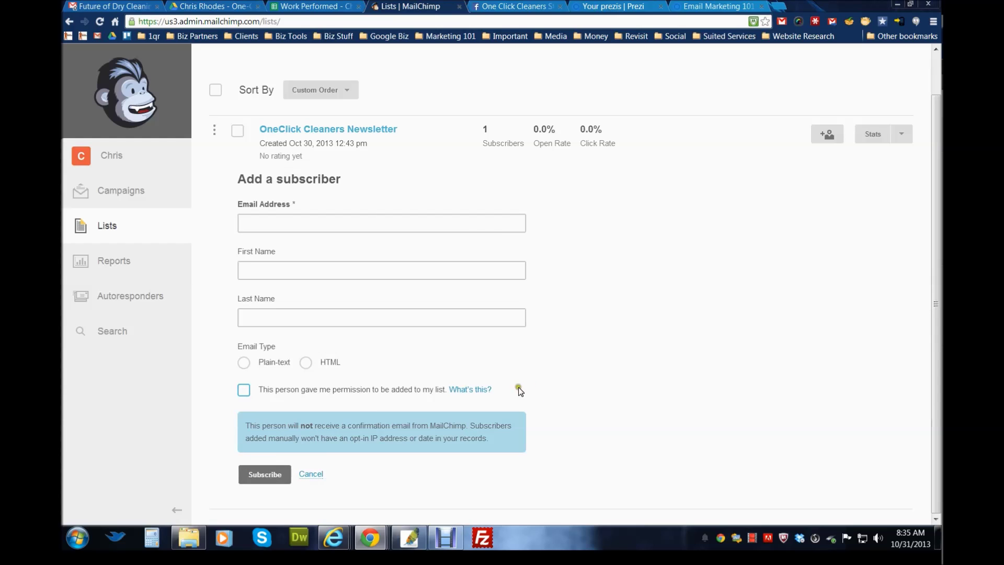
{"action": "scroll", "coordinate": [617, 395], "scroll_direction": "up", "scroll_amount": 1}
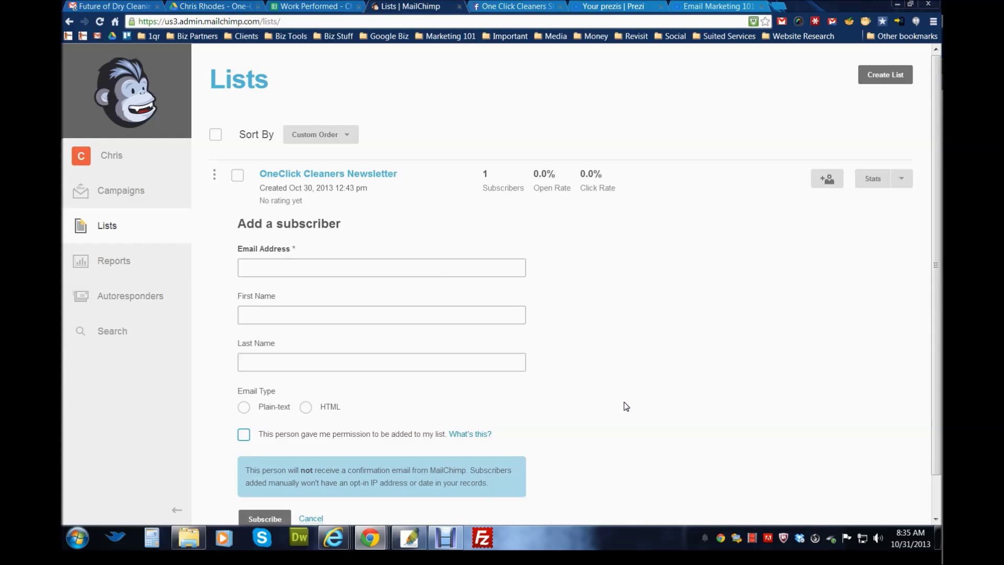
{"action": "left_click", "coordinate": [515, 6]}
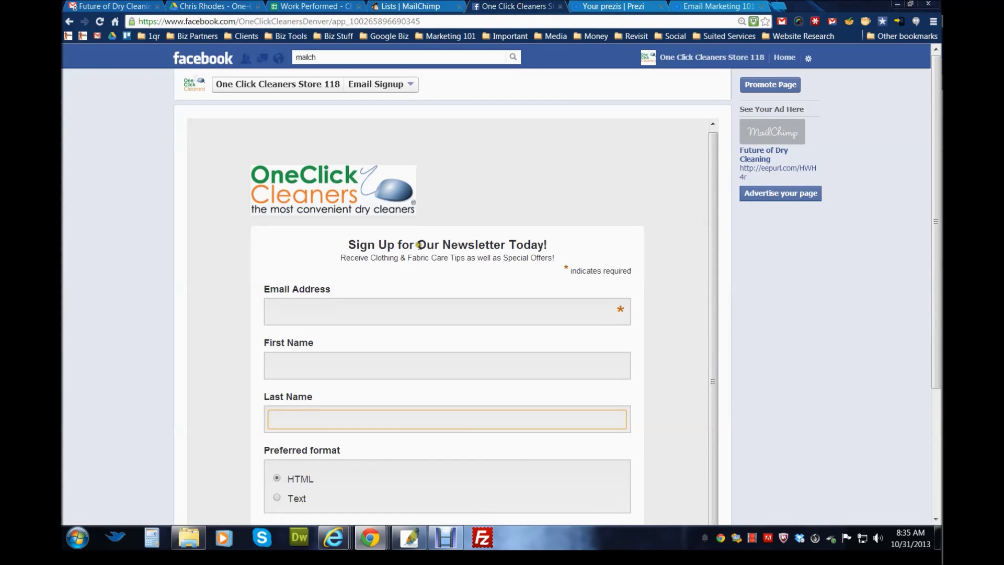
{"action": "scroll", "coordinate": [214, 330], "scroll_direction": "down", "scroll_amount": 2}
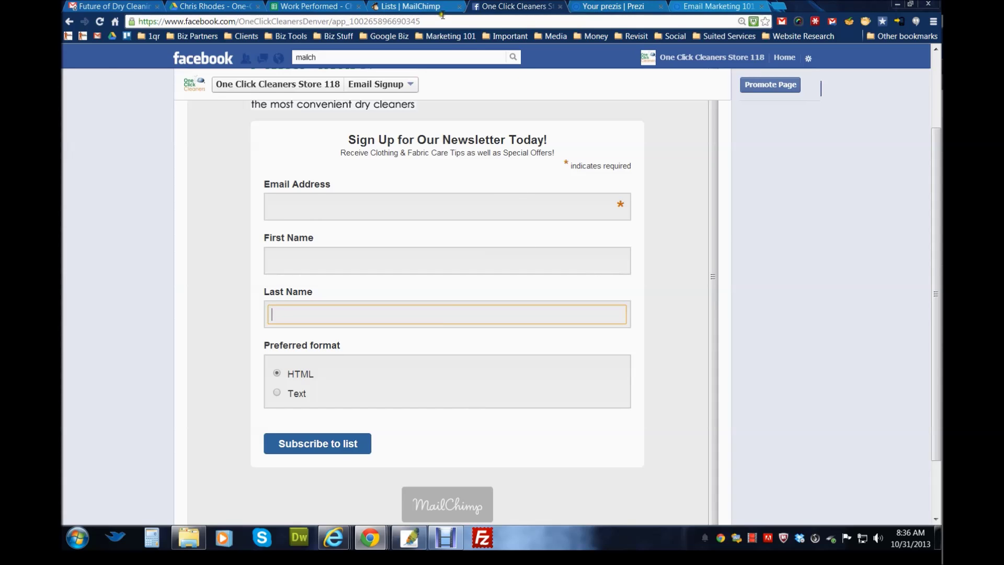
{"action": "left_click", "coordinate": [423, 6]}
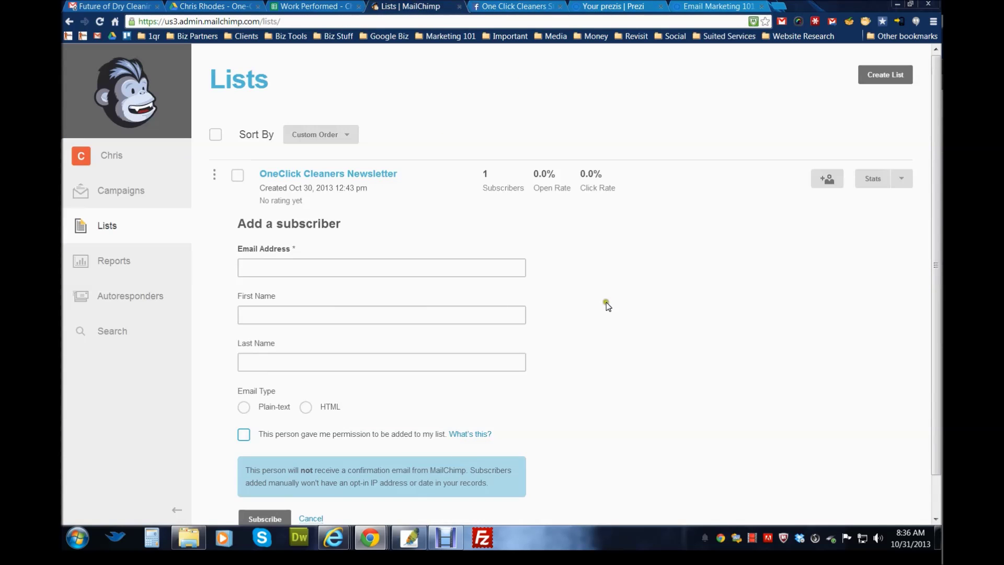
- View the newsletter list's stats, return to Lists, and choose Signup forms from the list's actions menu
{"action": "left_click", "coordinate": [872, 180]}
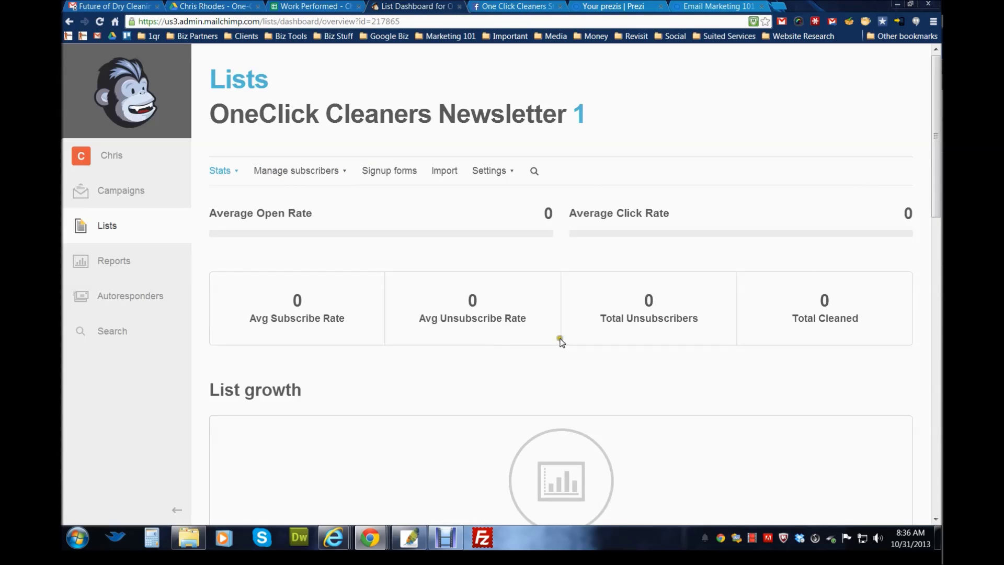
{"action": "key", "text": "alt+Left"}
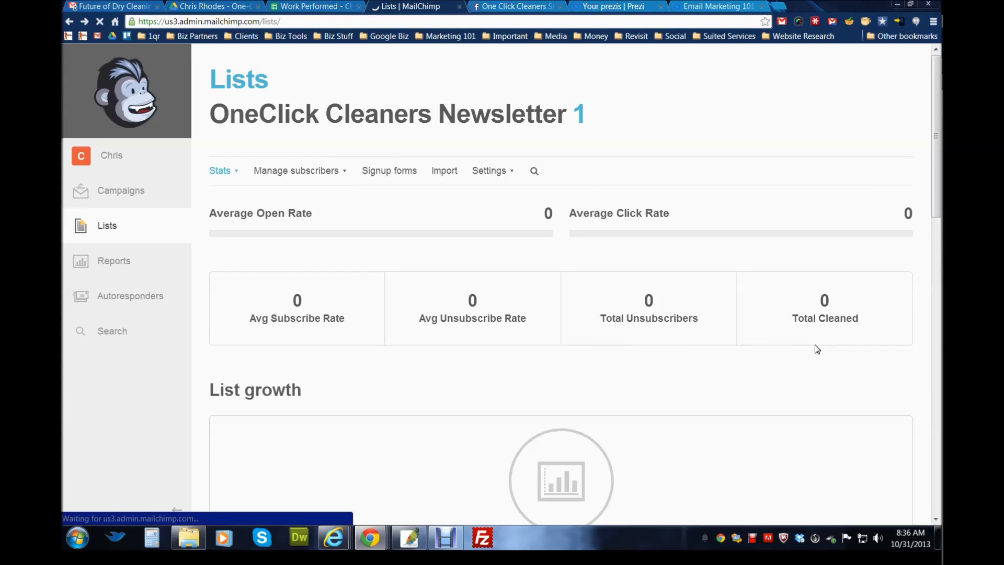
{"action": "left_click", "coordinate": [913, 178]}
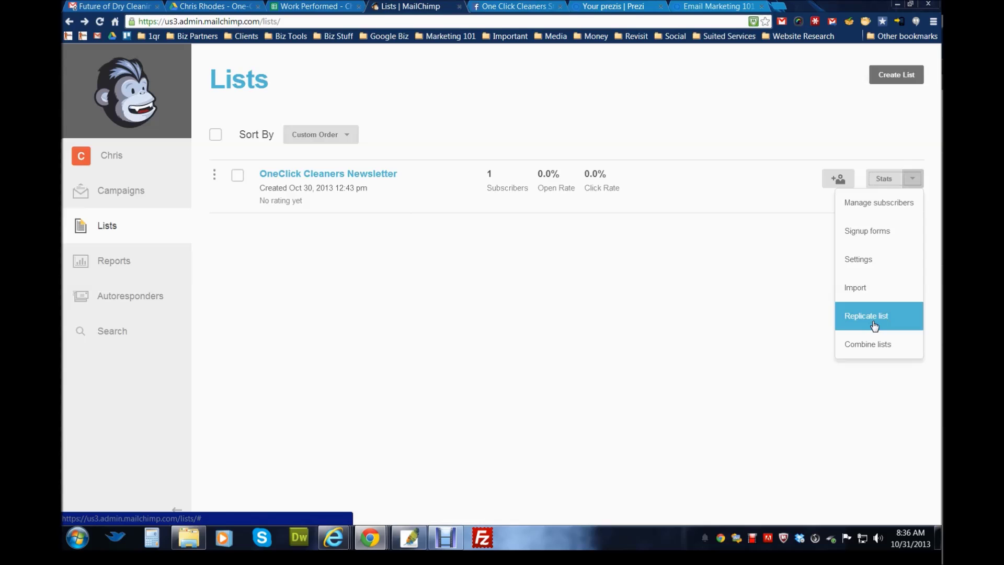
{"action": "left_click", "coordinate": [874, 235]}
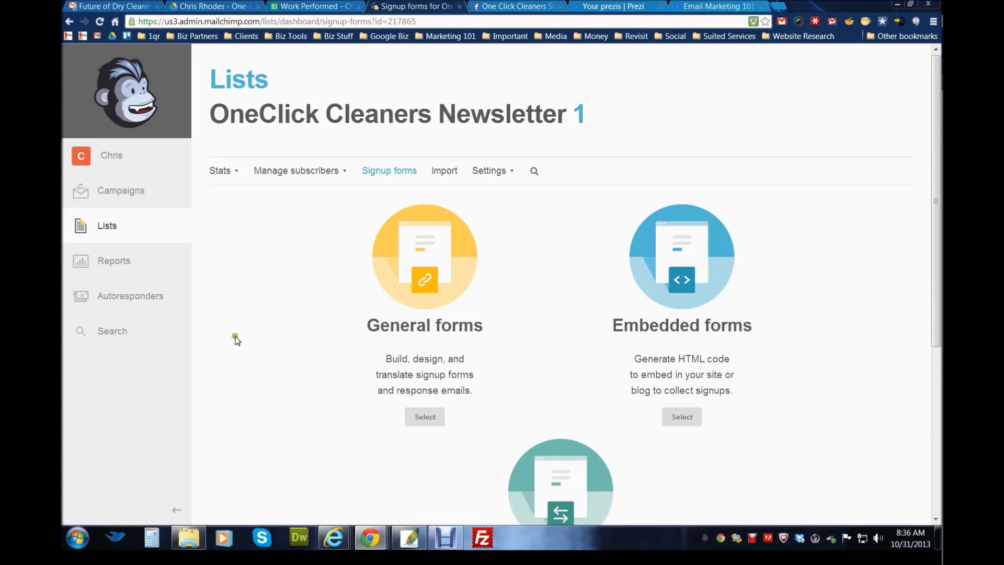
- Scroll through the list's signup form options and compare them with the Facebook signup form
{"action": "scroll", "coordinate": [286, 335], "scroll_direction": "down", "scroll_amount": 2}
{"action": "scroll", "coordinate": [299, 324], "scroll_direction": "down", "scroll_amount": 2}
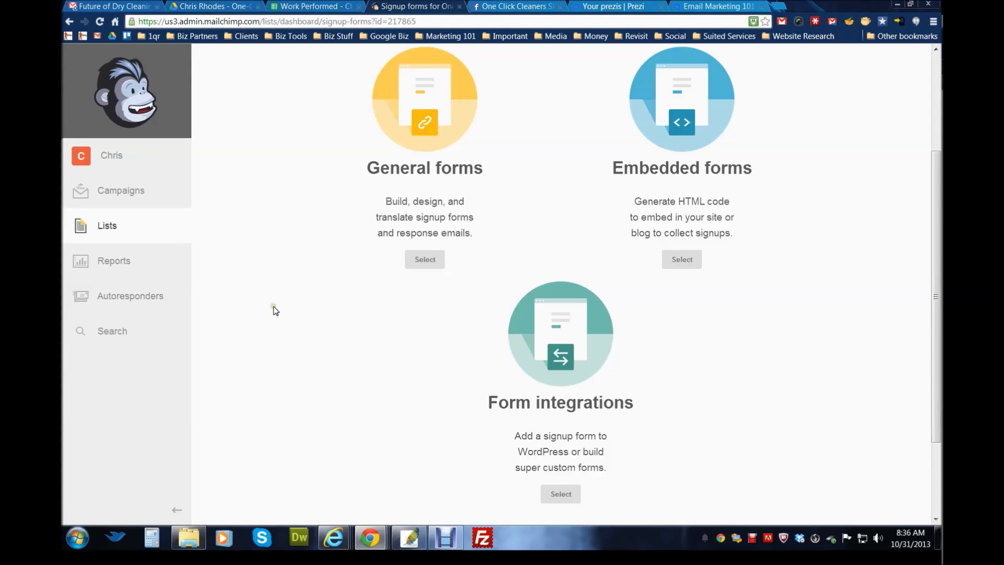
{"action": "scroll", "coordinate": [272, 319], "scroll_direction": "down", "scroll_amount": 1}
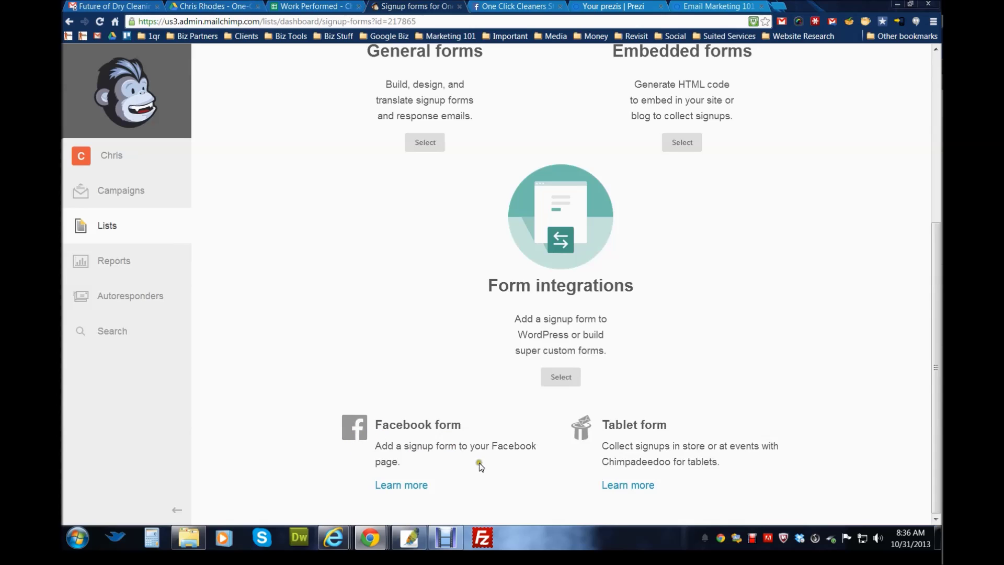
{"action": "left_click", "coordinate": [556, 6]}
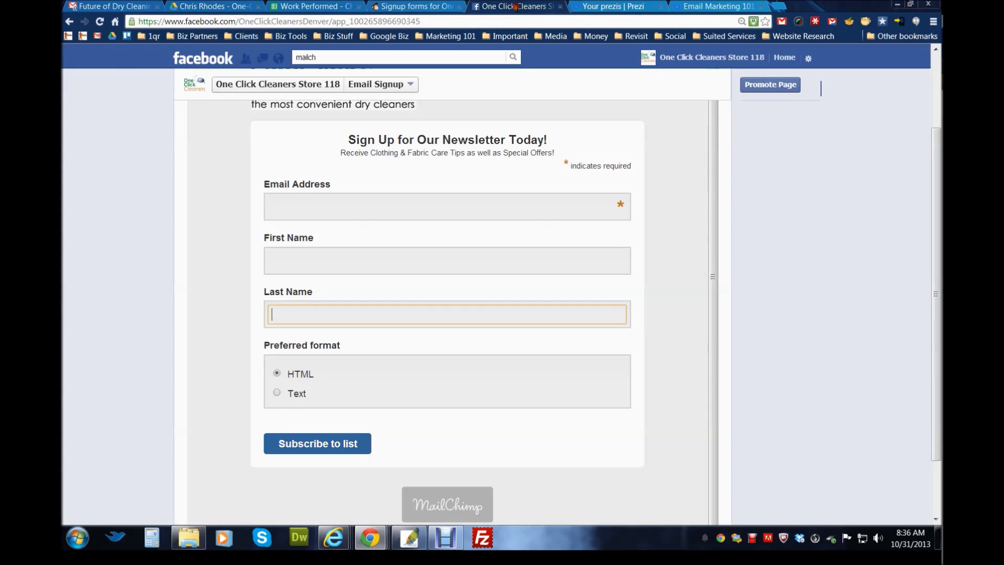
{"action": "left_click", "coordinate": [413, 5]}
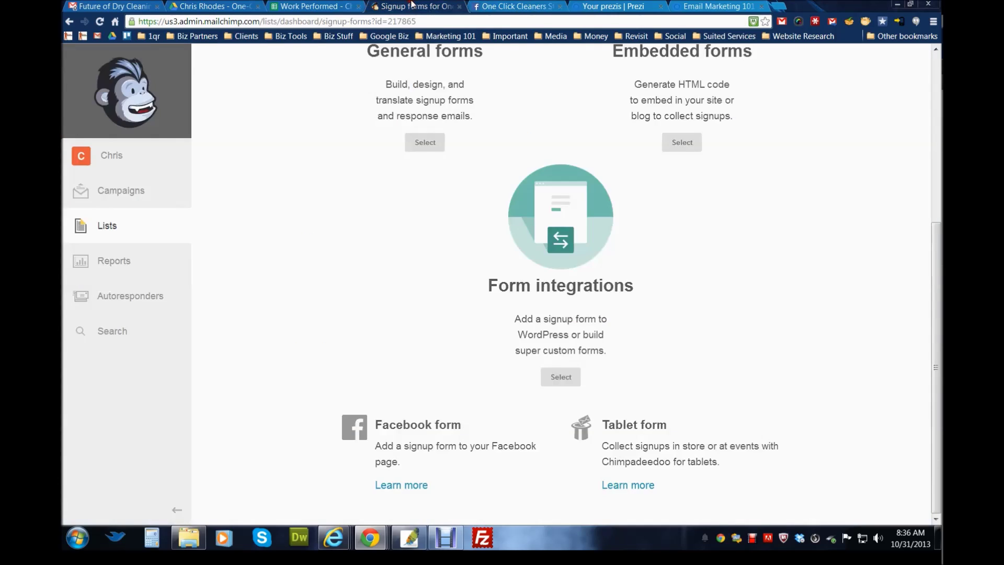
- Open the Campaigns page and select the older Future of Dry Cleaning draft
{"action": "scroll", "coordinate": [419, 234], "scroll_direction": "up", "scroll_amount": 4}
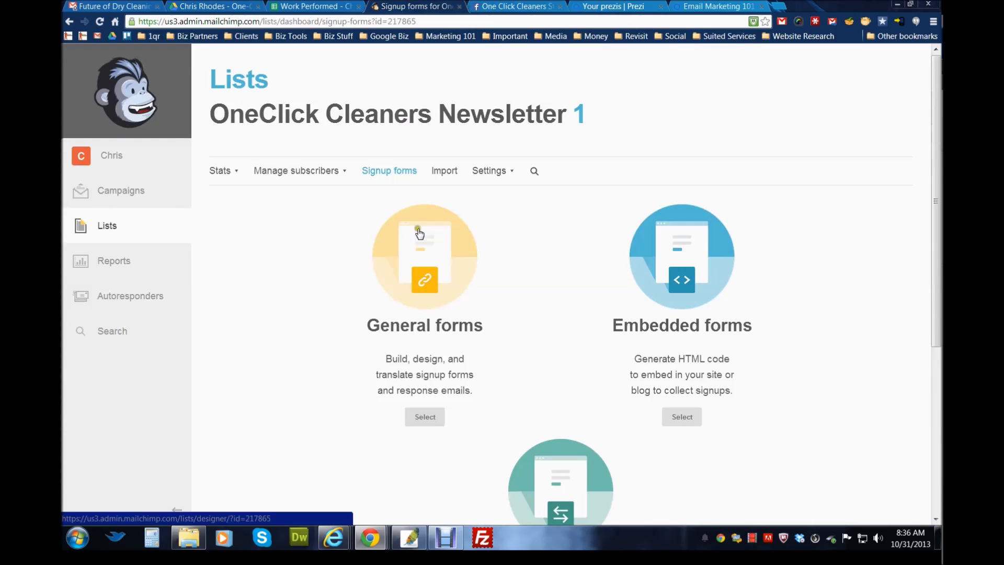
{"action": "left_click", "coordinate": [120, 195]}
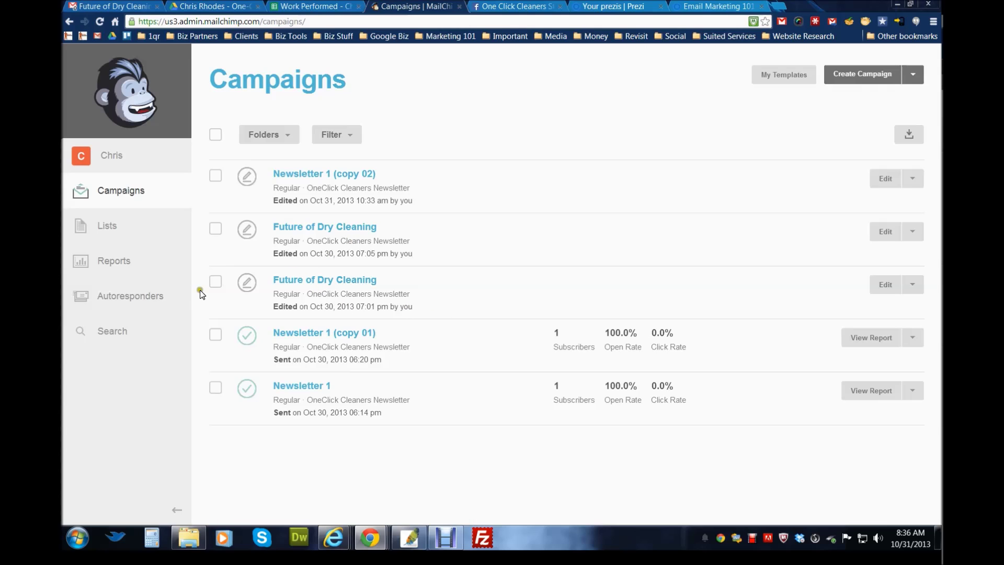
{"action": "left_click", "coordinate": [215, 281]}
- Also select the newer Future of Dry Cleaning and Newsletter 1 (copy 02) drafts, then delete all three, confirming with DELETE
{"action": "left_click", "coordinate": [215, 230]}
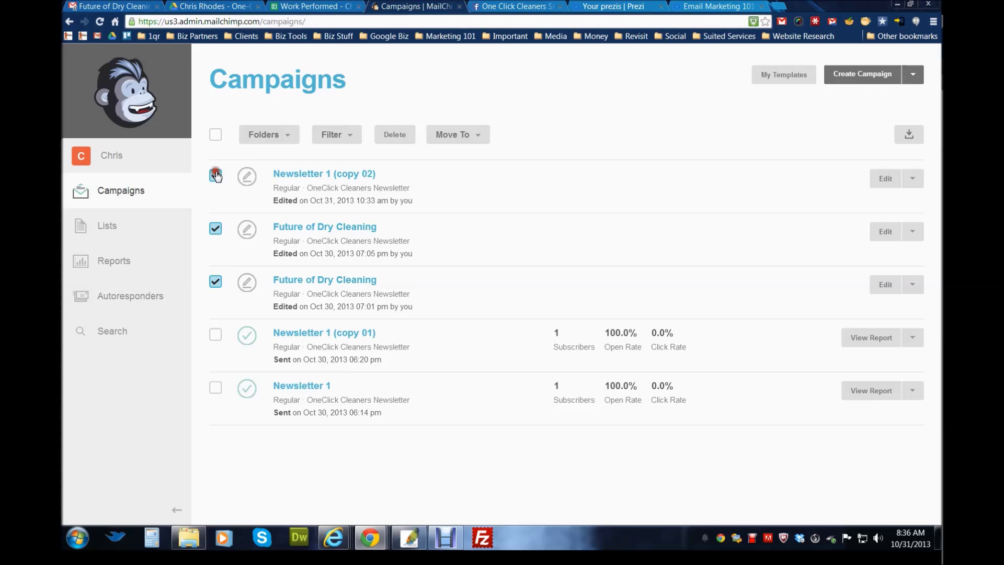
{"action": "left_click", "coordinate": [215, 176]}
{"action": "left_click", "coordinate": [397, 134]}
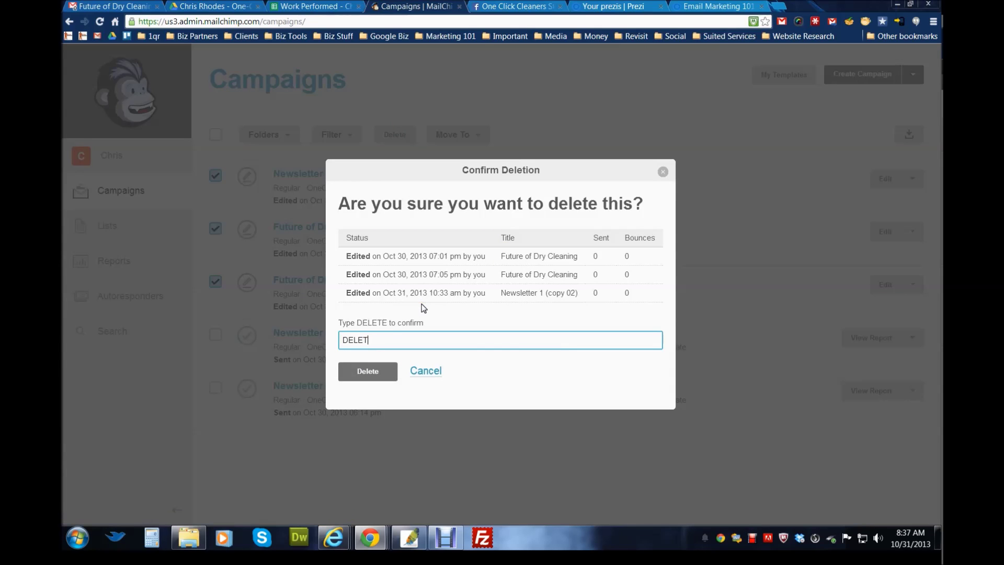
{"action": "key", "text": "Return"}
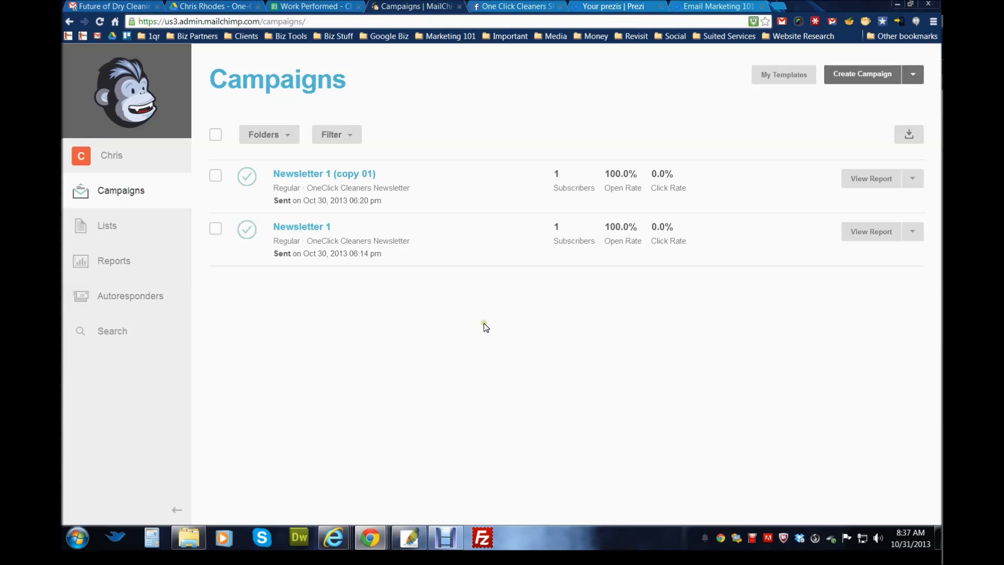
{"action": "left_click", "coordinate": [478, 325]}
{"action": "left_click", "coordinate": [478, 325]}
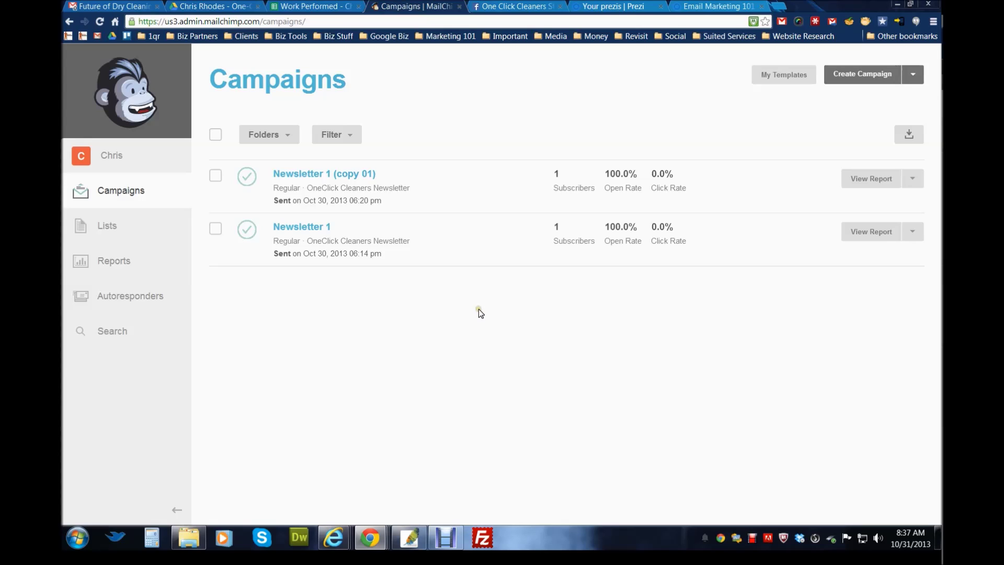